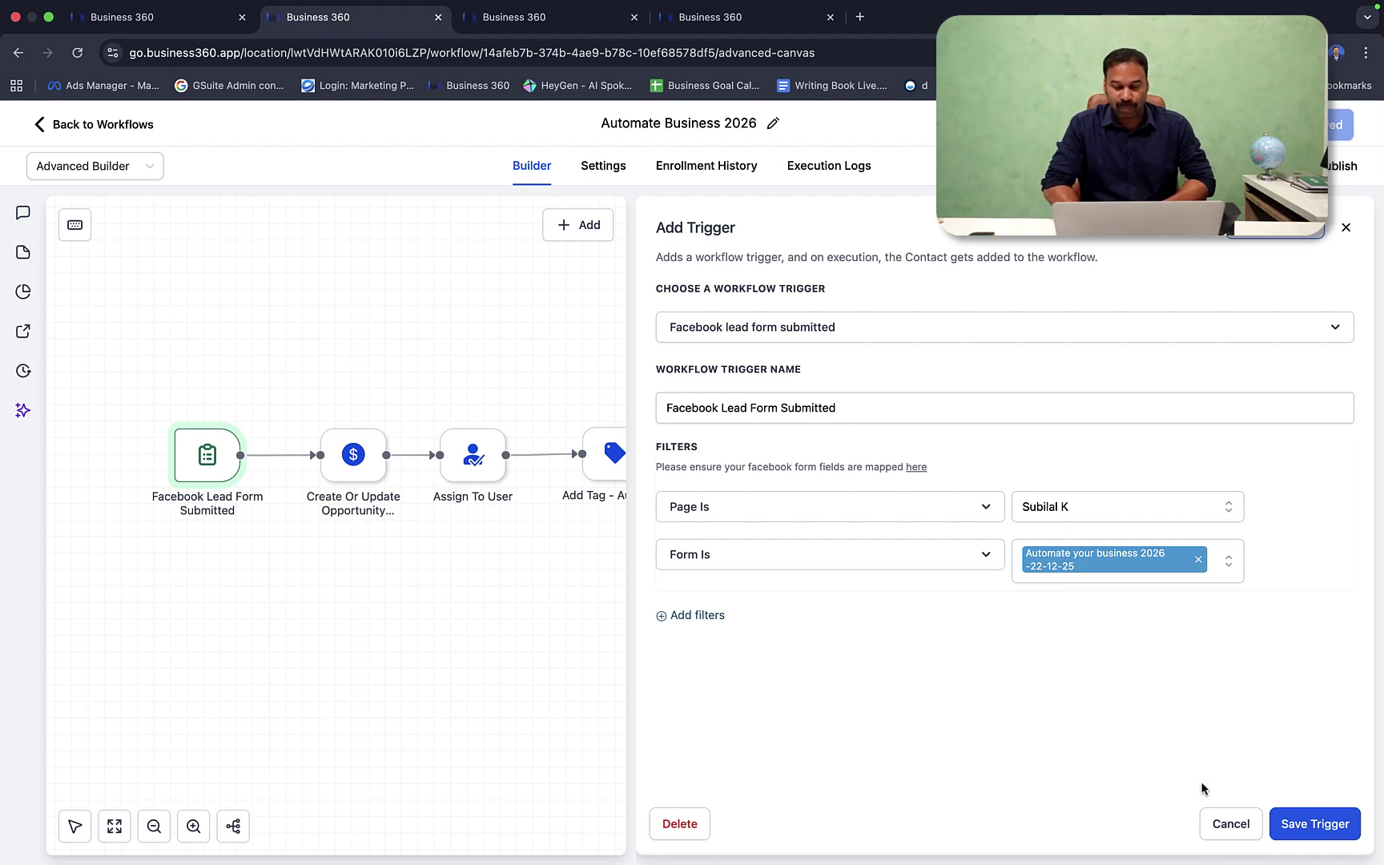
Step: Close the Facebook lead form trigger and review the Create Or Update Opportunity settings against the Automate Business Dec 2026 pipeline board
click(1229, 829)
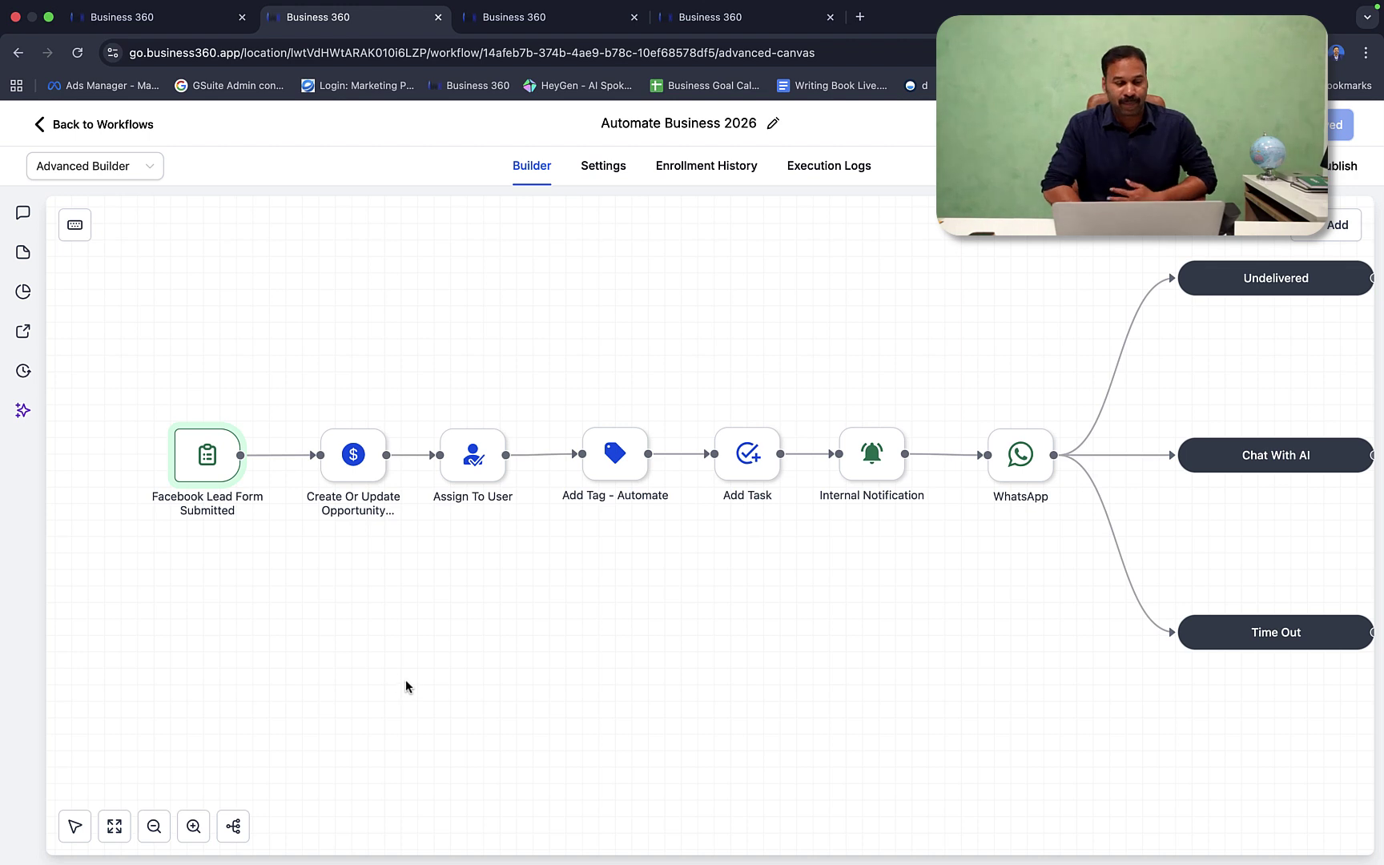
mouse_move(205, 473)
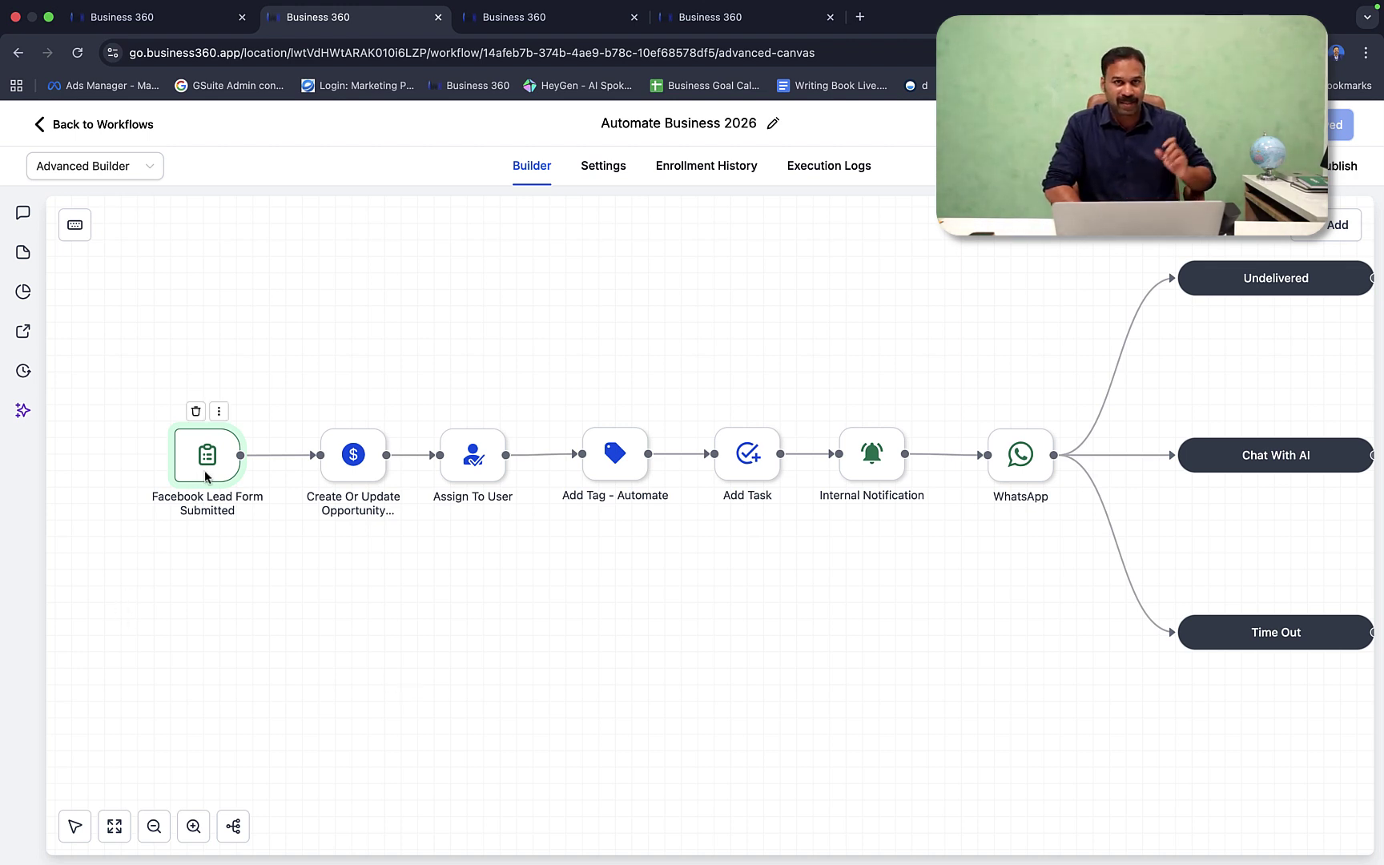
mouse_move(381, 516)
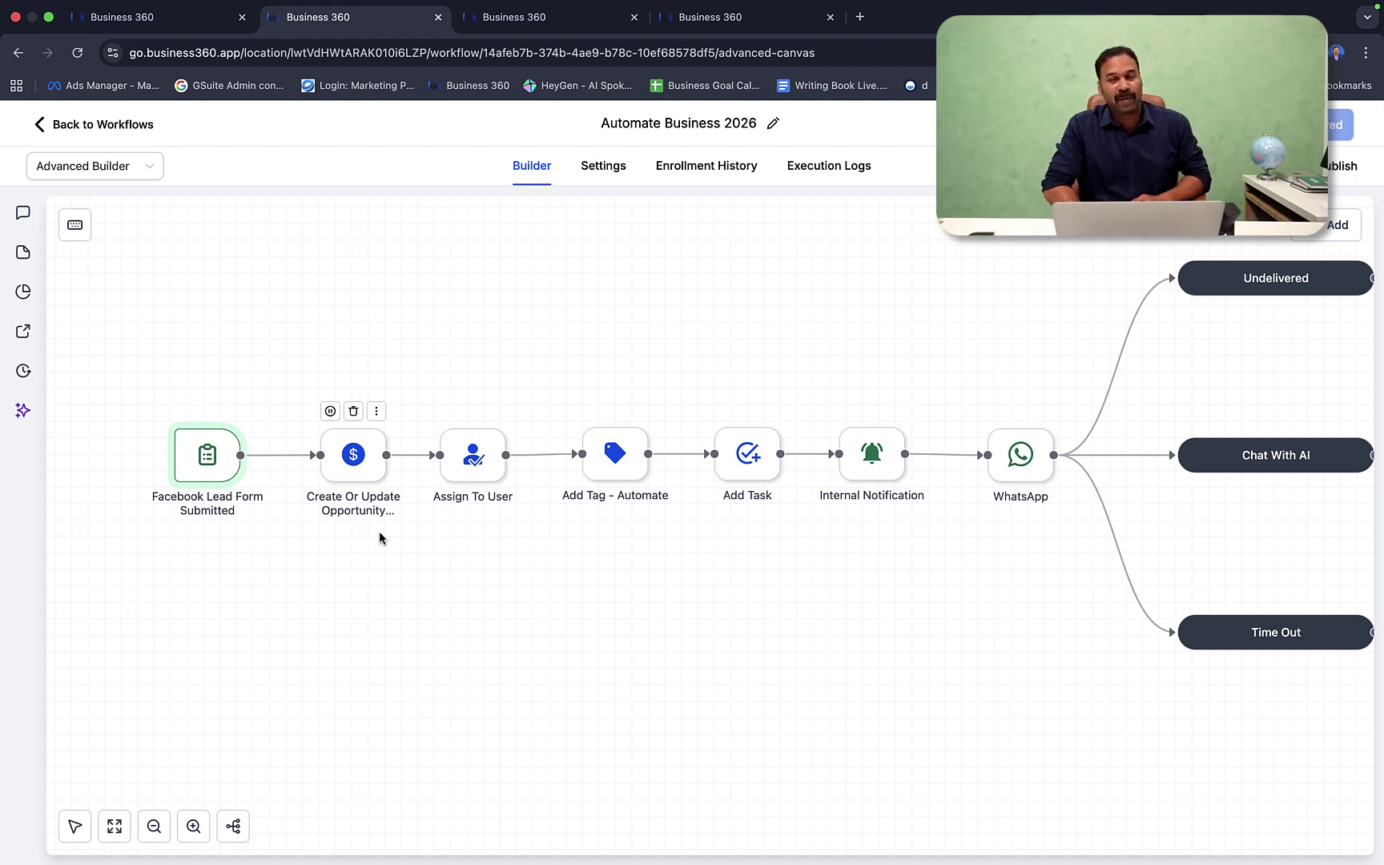
click(360, 462)
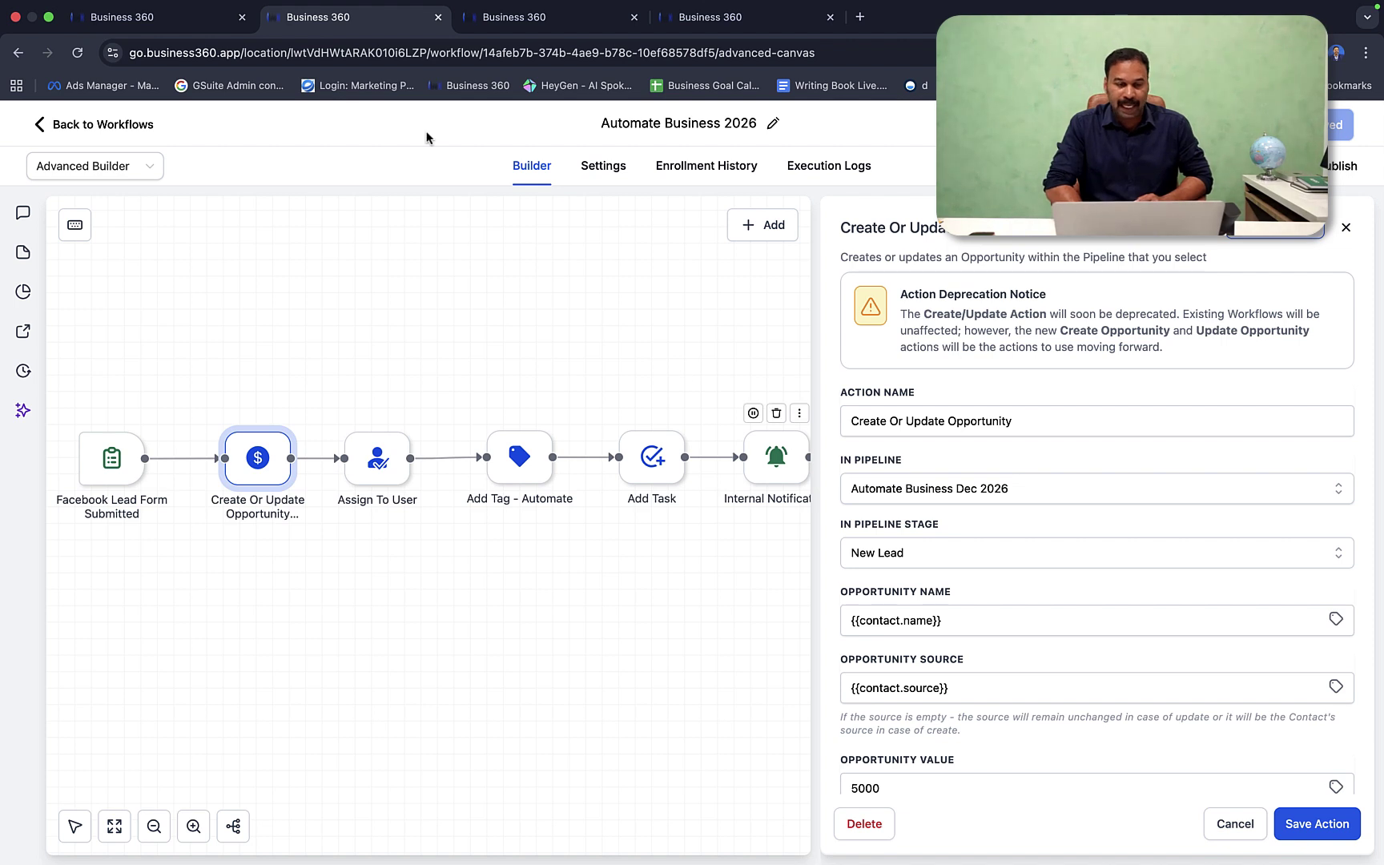
click(710, 17)
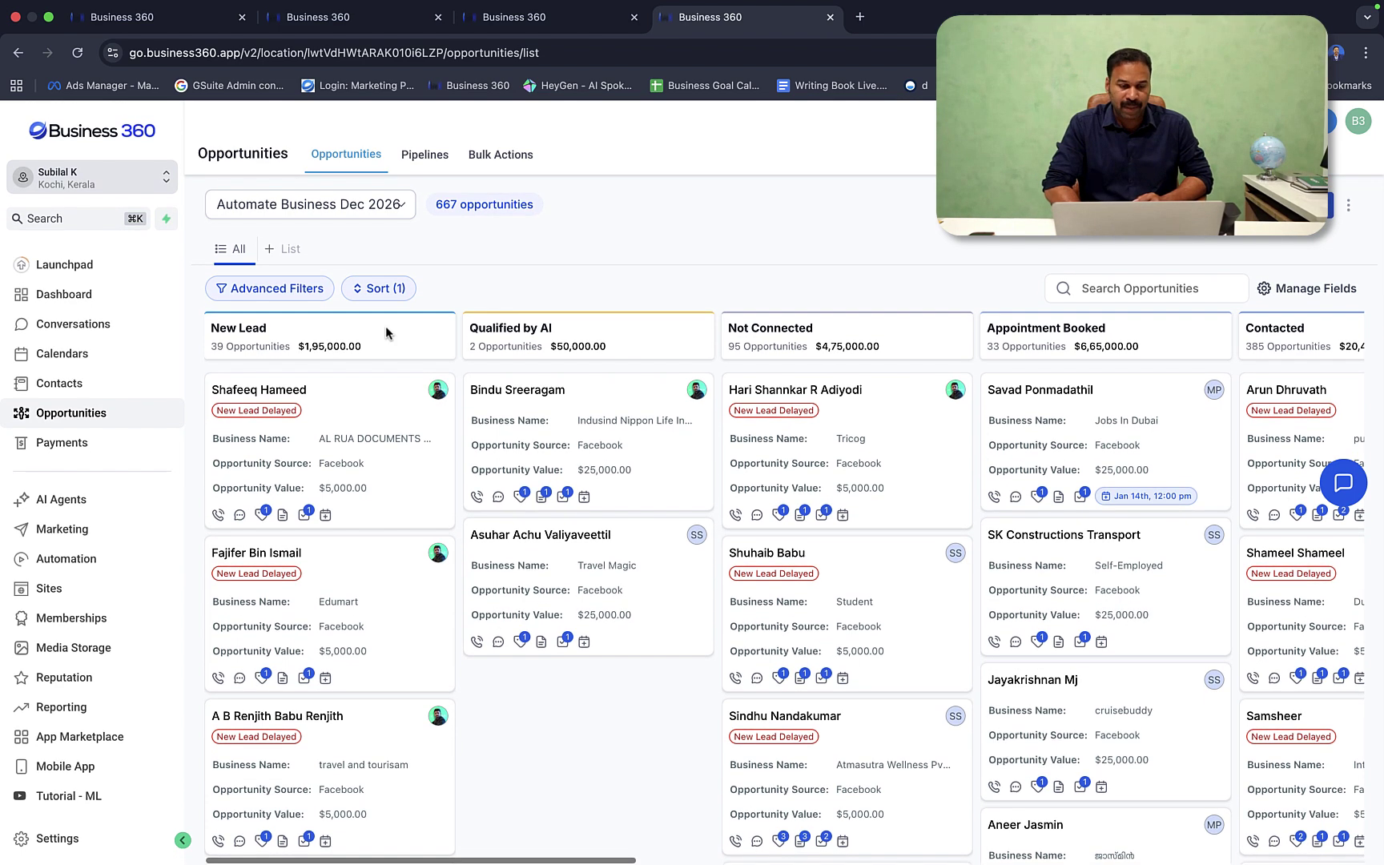
click(320, 17)
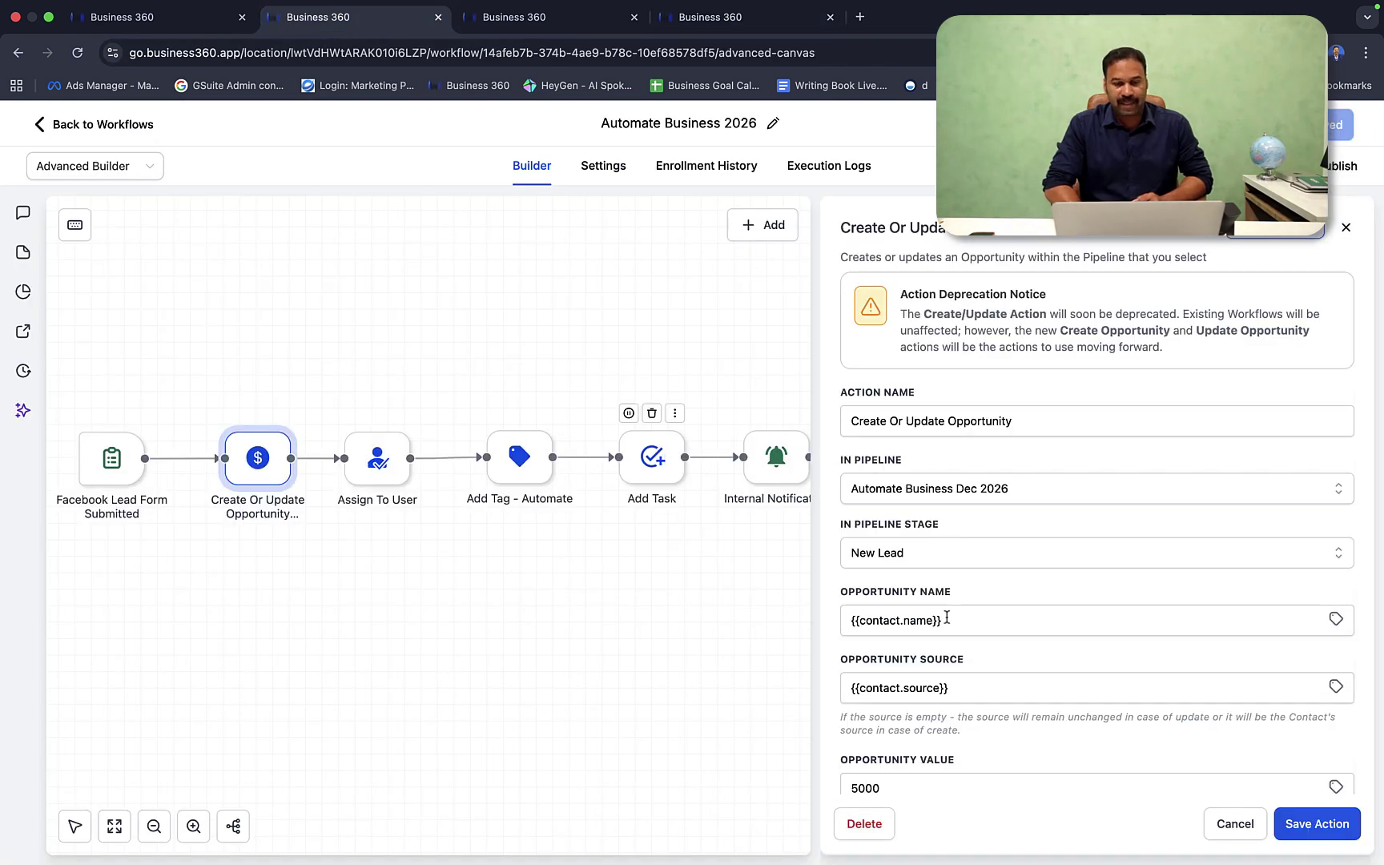
click(1245, 835)
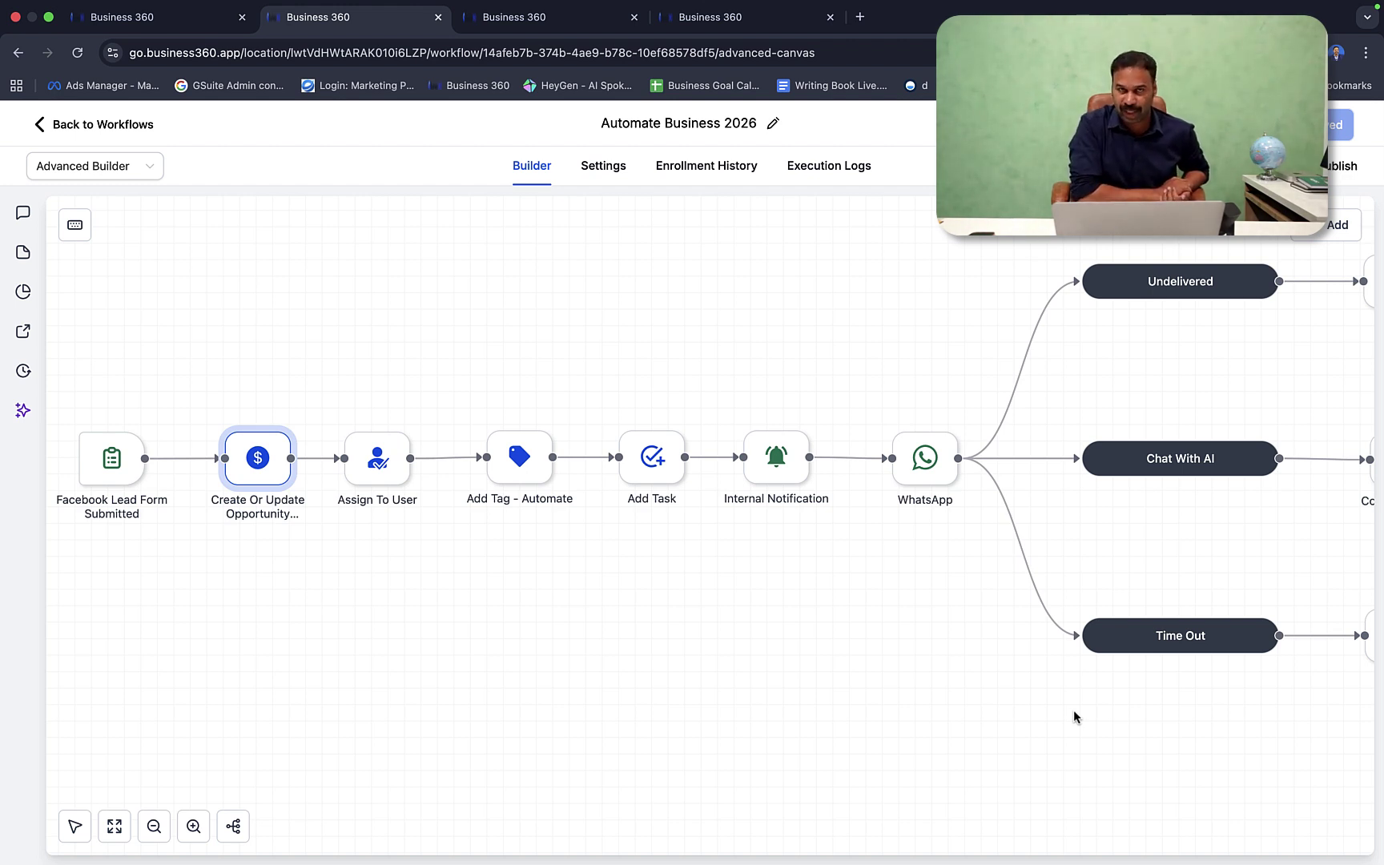
Step: Review the Assign To User and Add Tag - Automate actions, closing each without saving
click(362, 463)
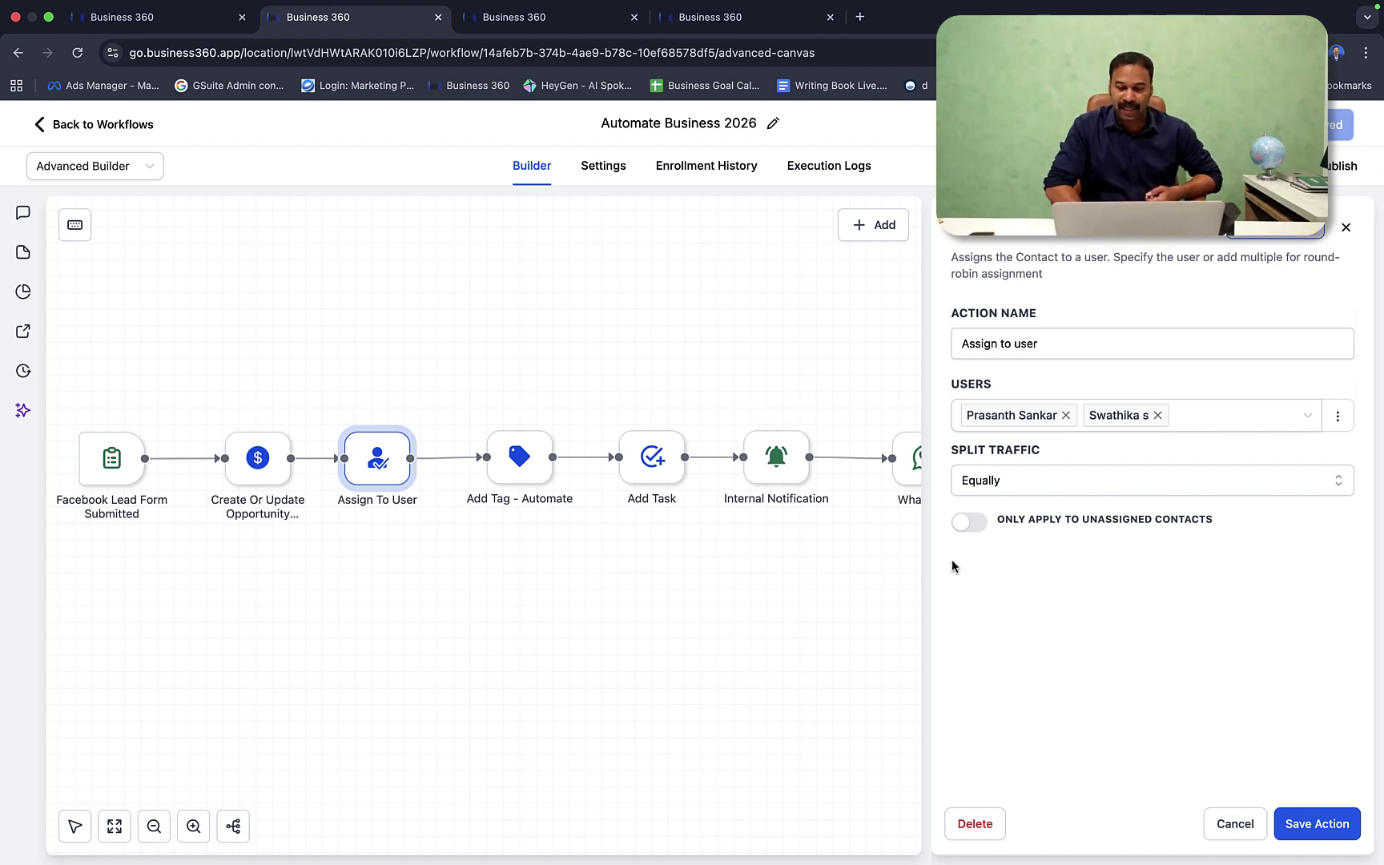
click(1235, 823)
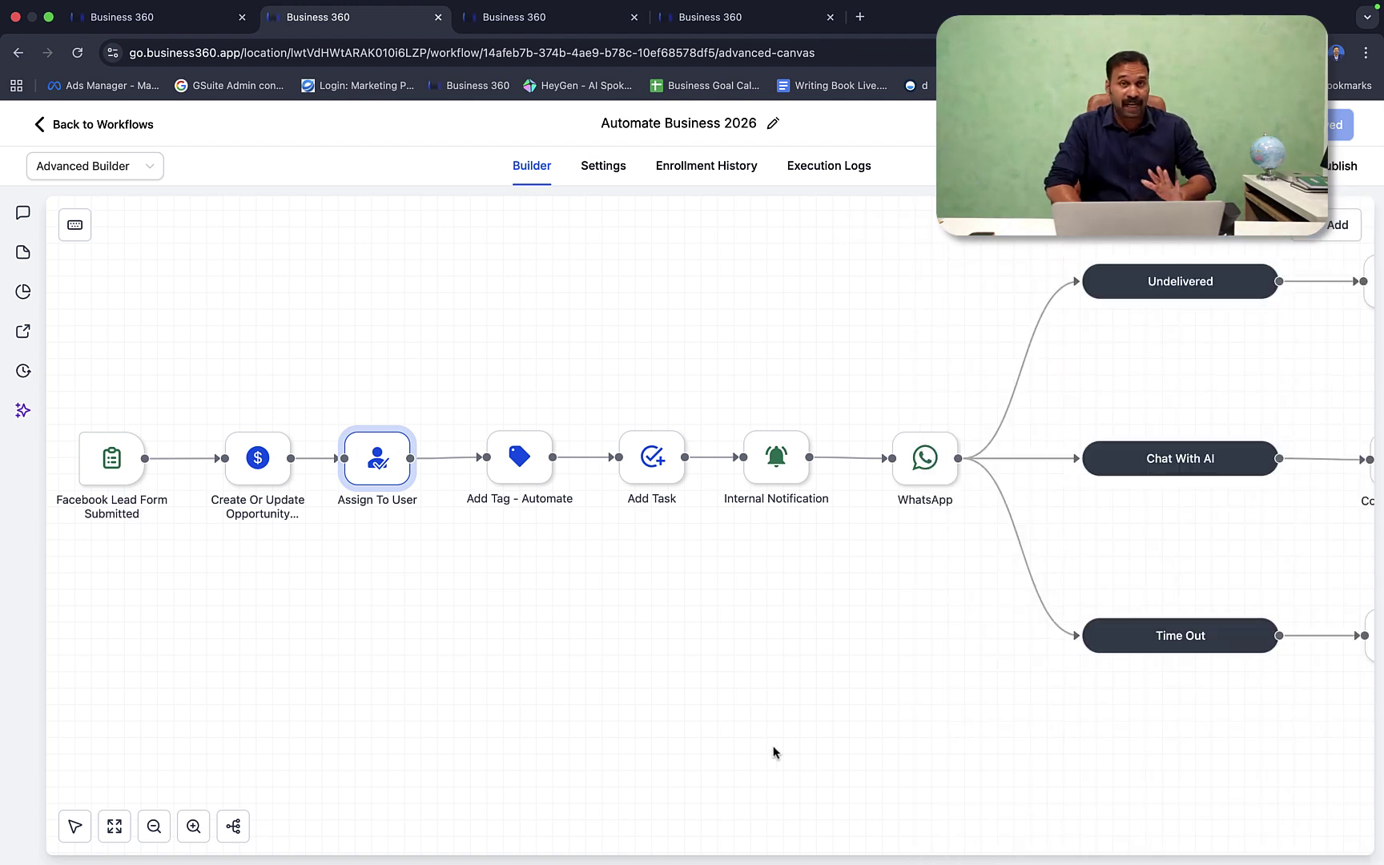
click(519, 472)
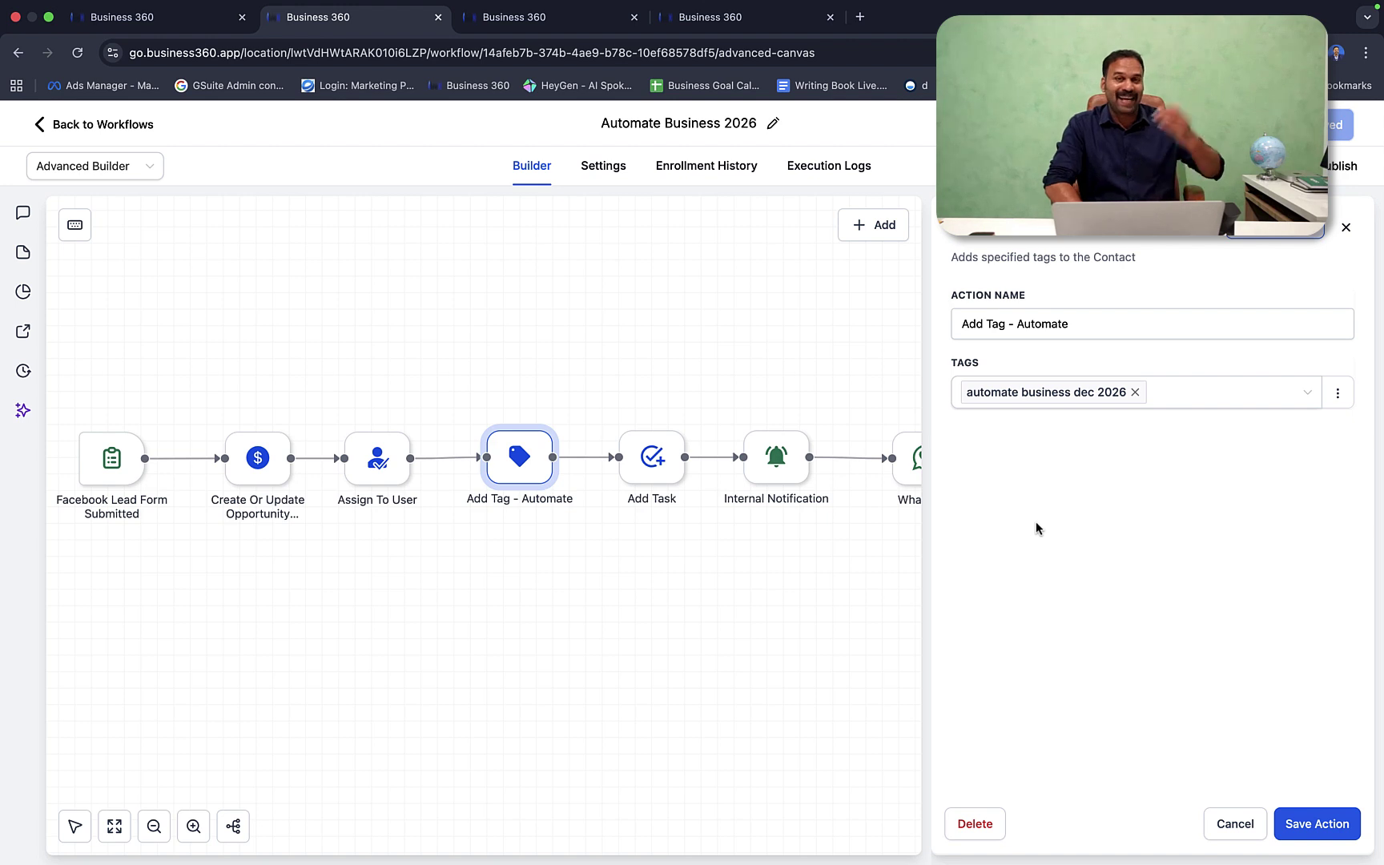
click(1240, 833)
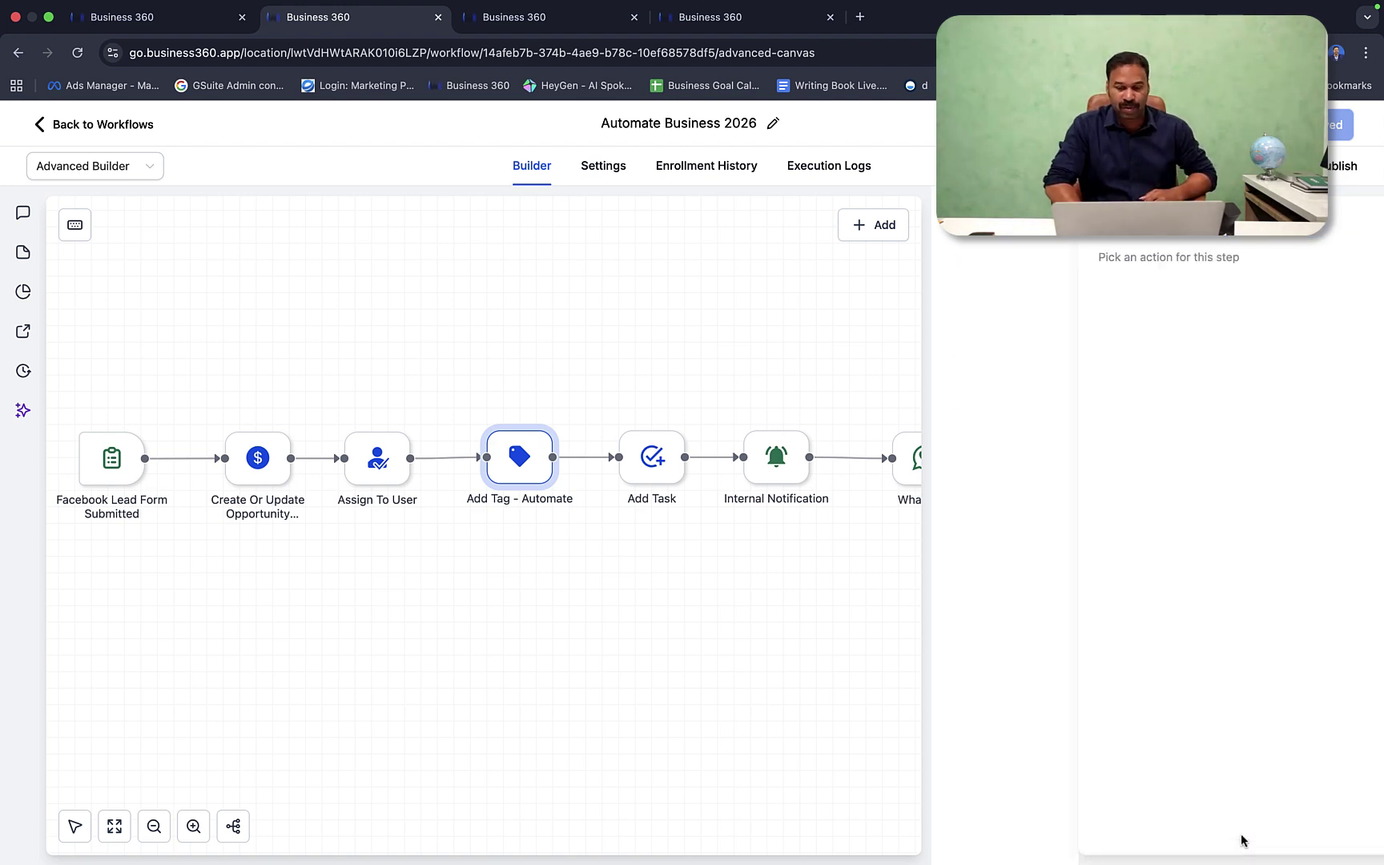
Step: Review the Add Task action's title, description, assignee and due time, and save the action
click(652, 456)
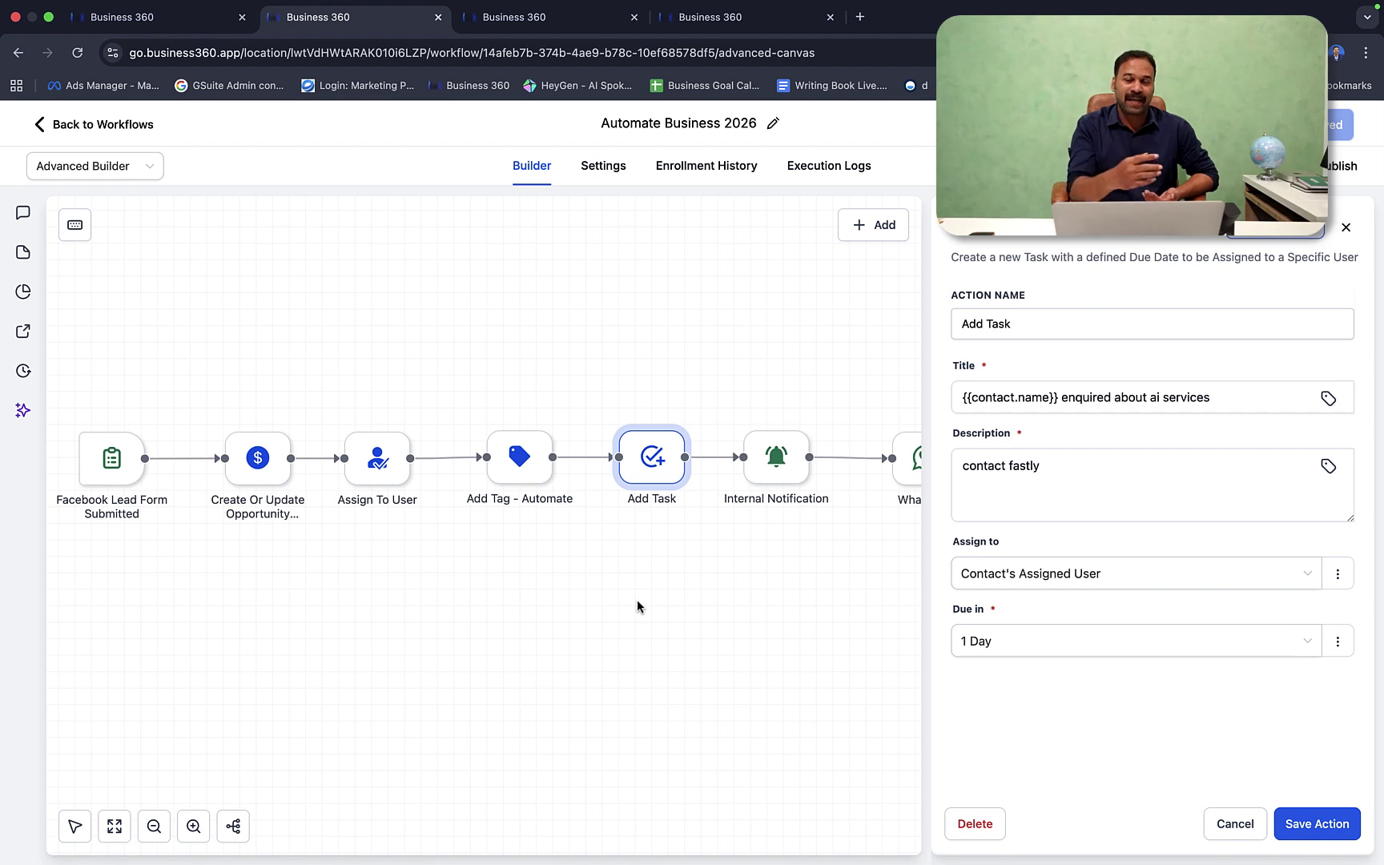
click(1091, 478)
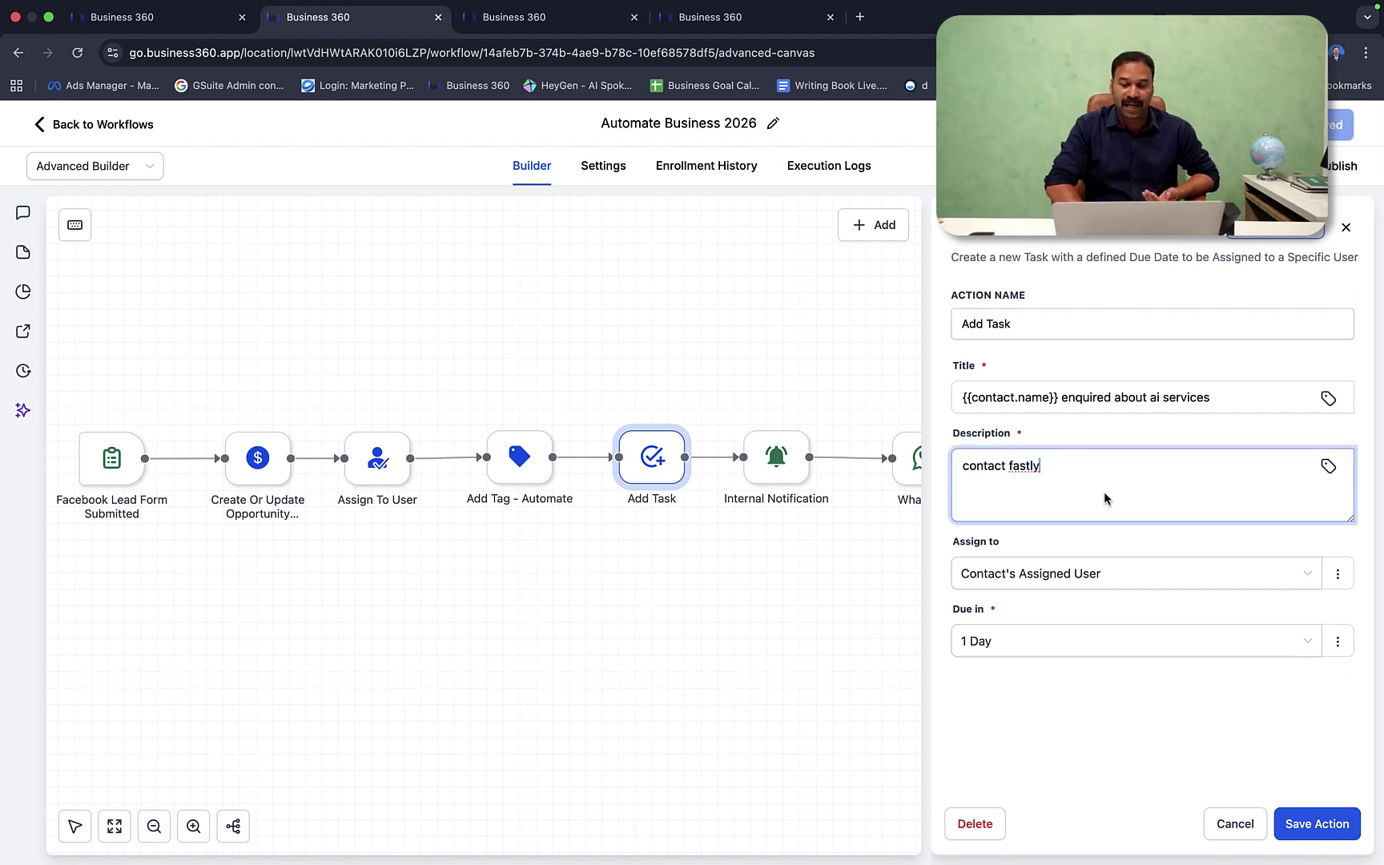
click(1308, 823)
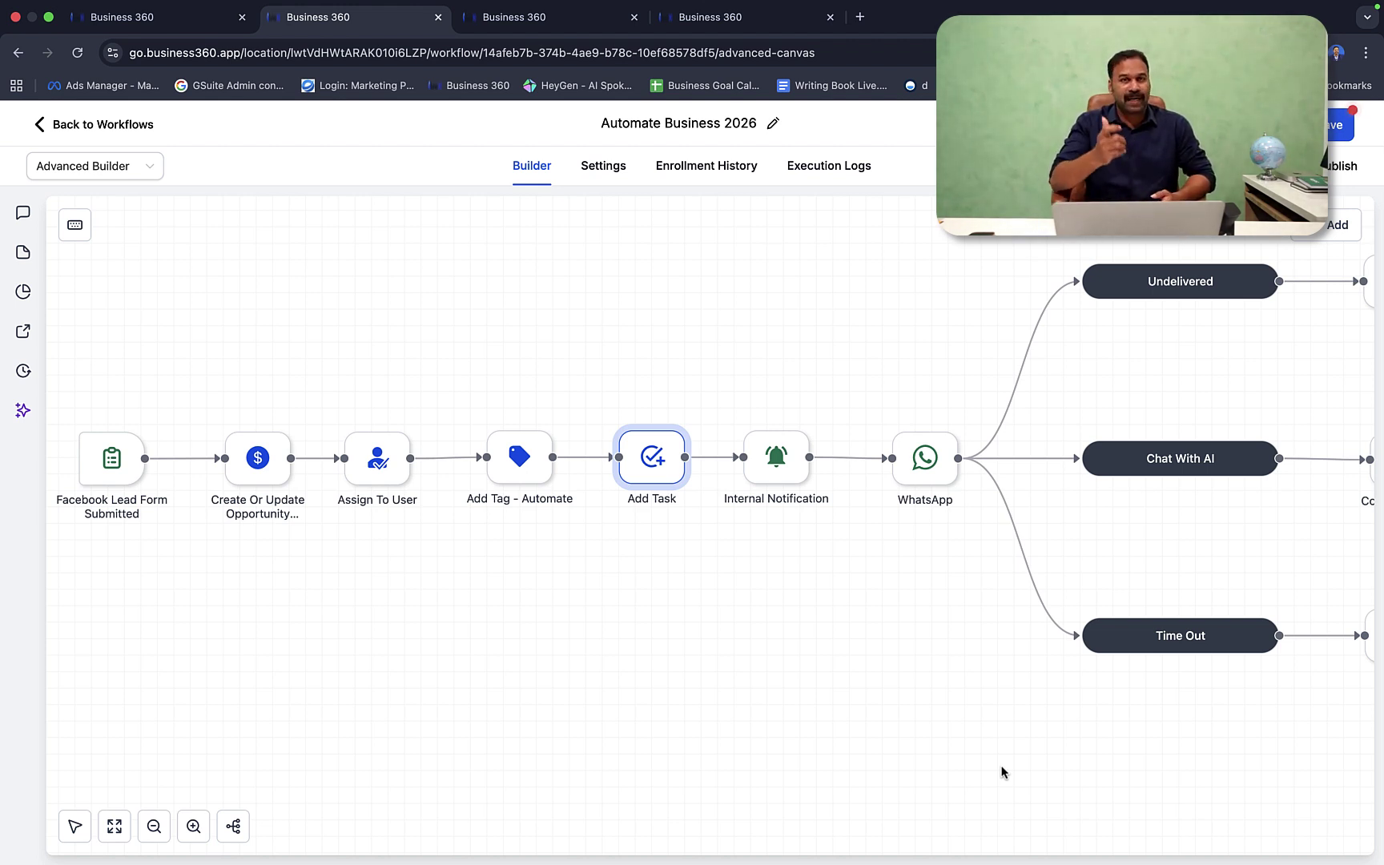
Step: Review the Internal Notification message and the WhatsApp action's template, branch and timeout settings, closing both without saving
click(778, 465)
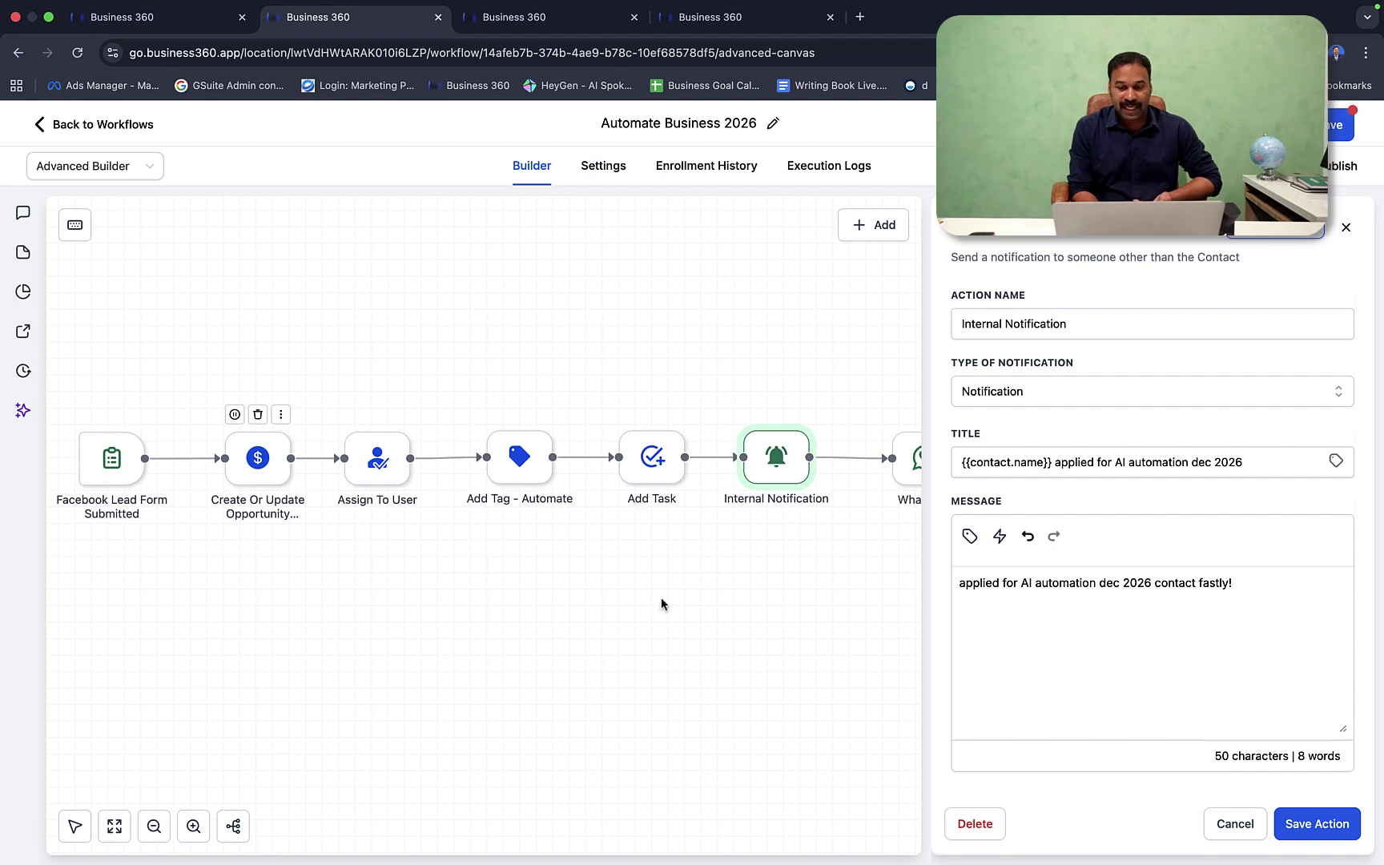
click(1234, 823)
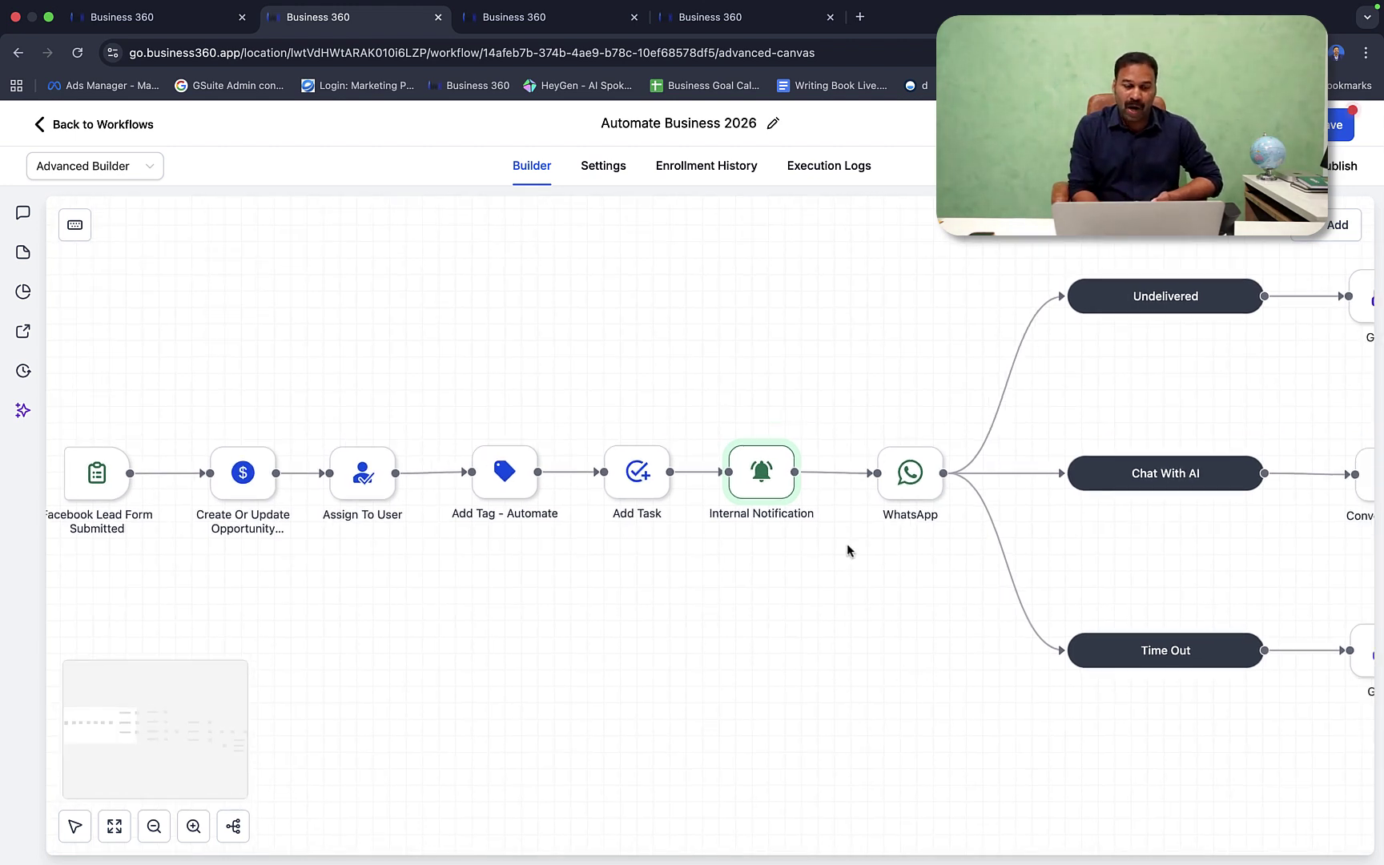
click(912, 471)
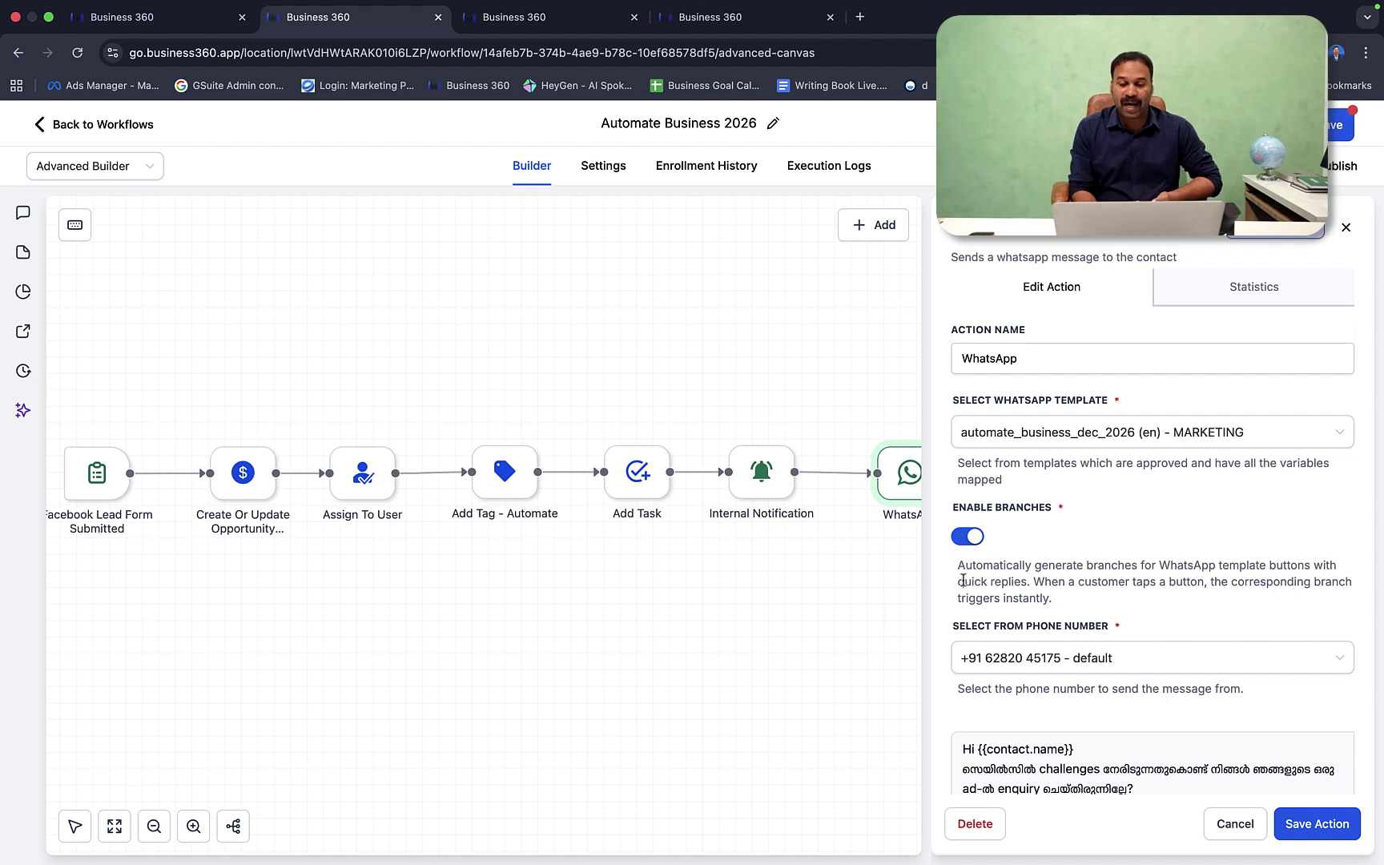
scroll(1049, 551, down, 3)
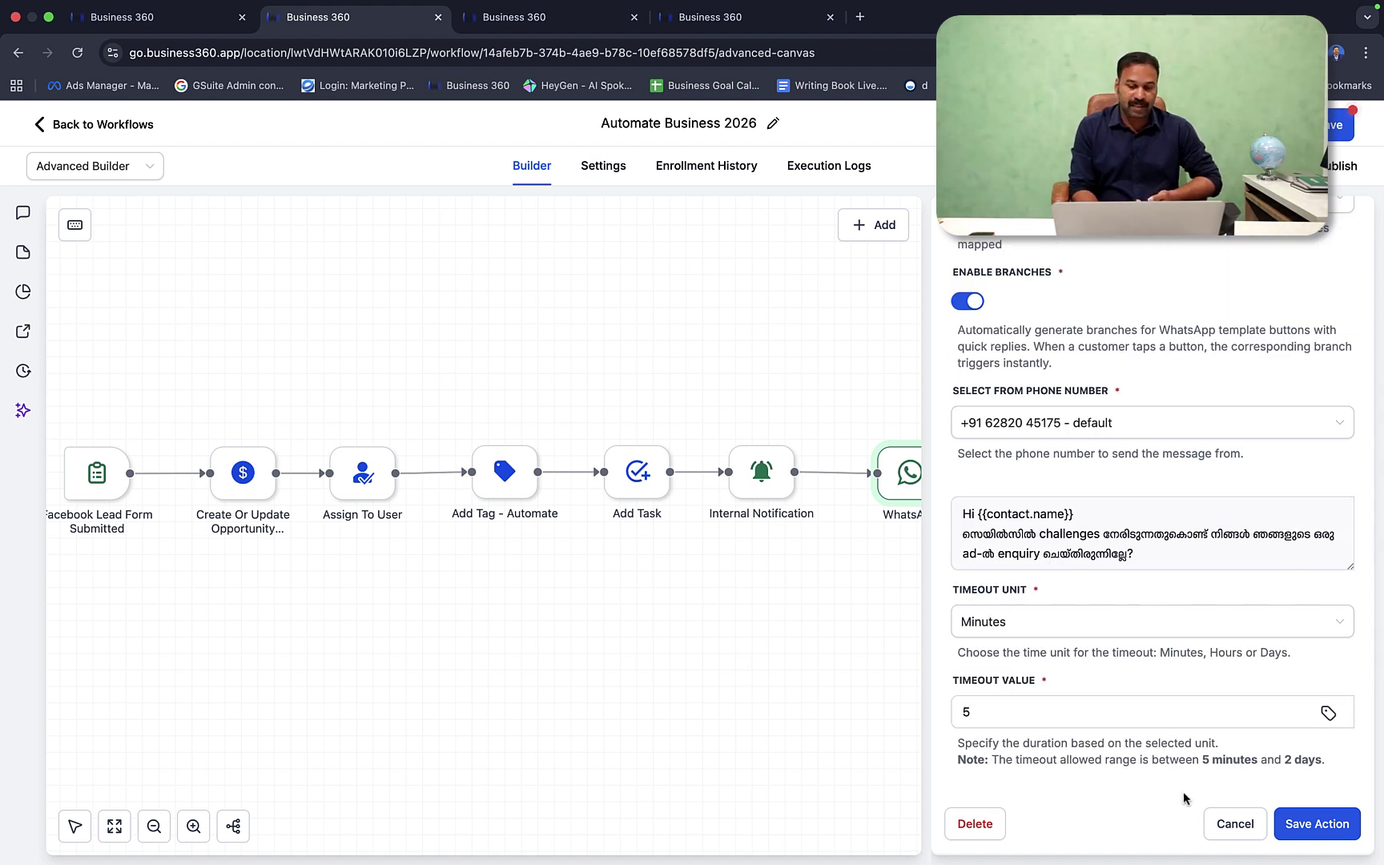
click(1234, 823)
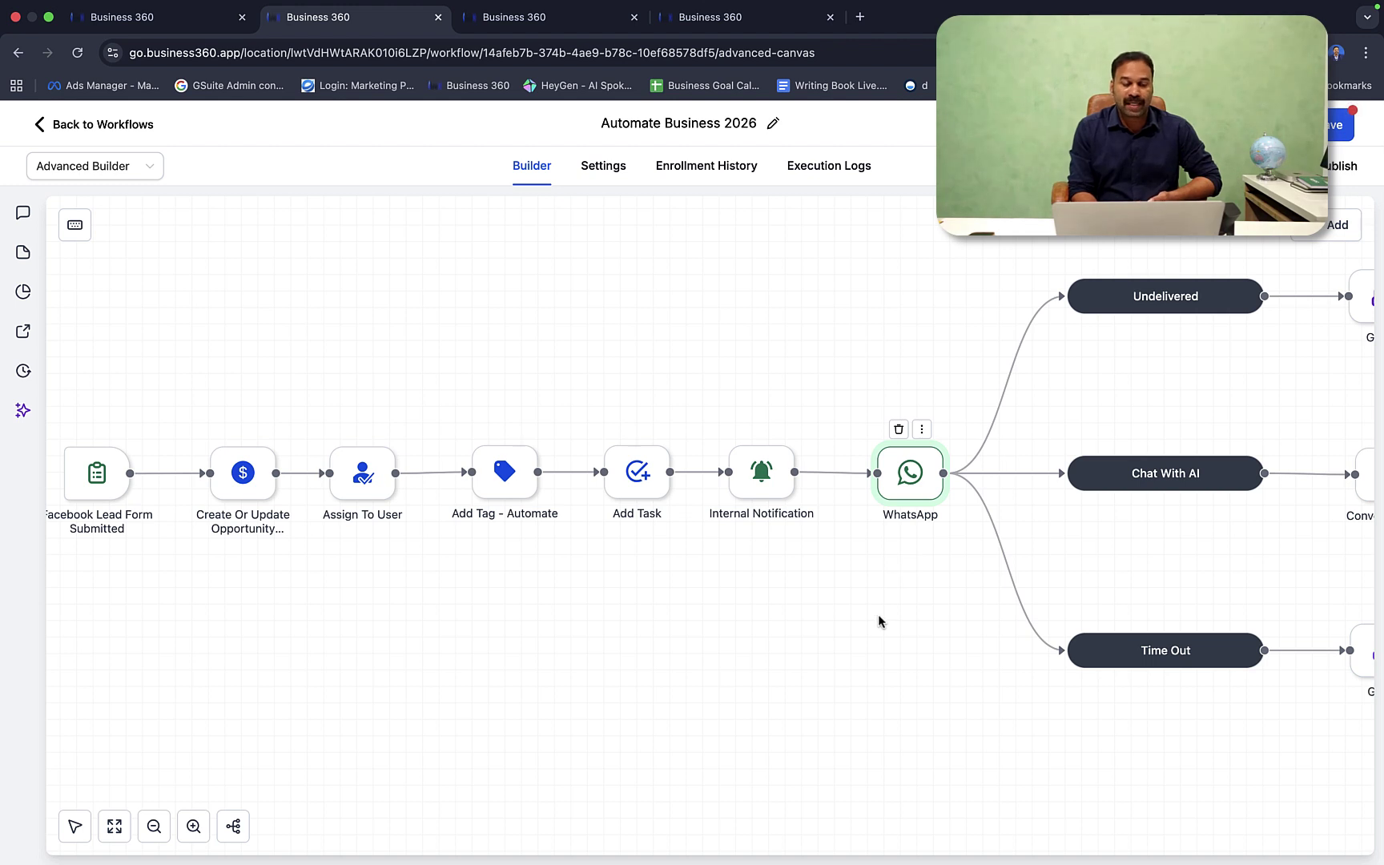
Step: Examine the branches that follow the WhatsApp action and inspect the Go To action on the Undelivered branch
scroll(878, 621, right, 5)
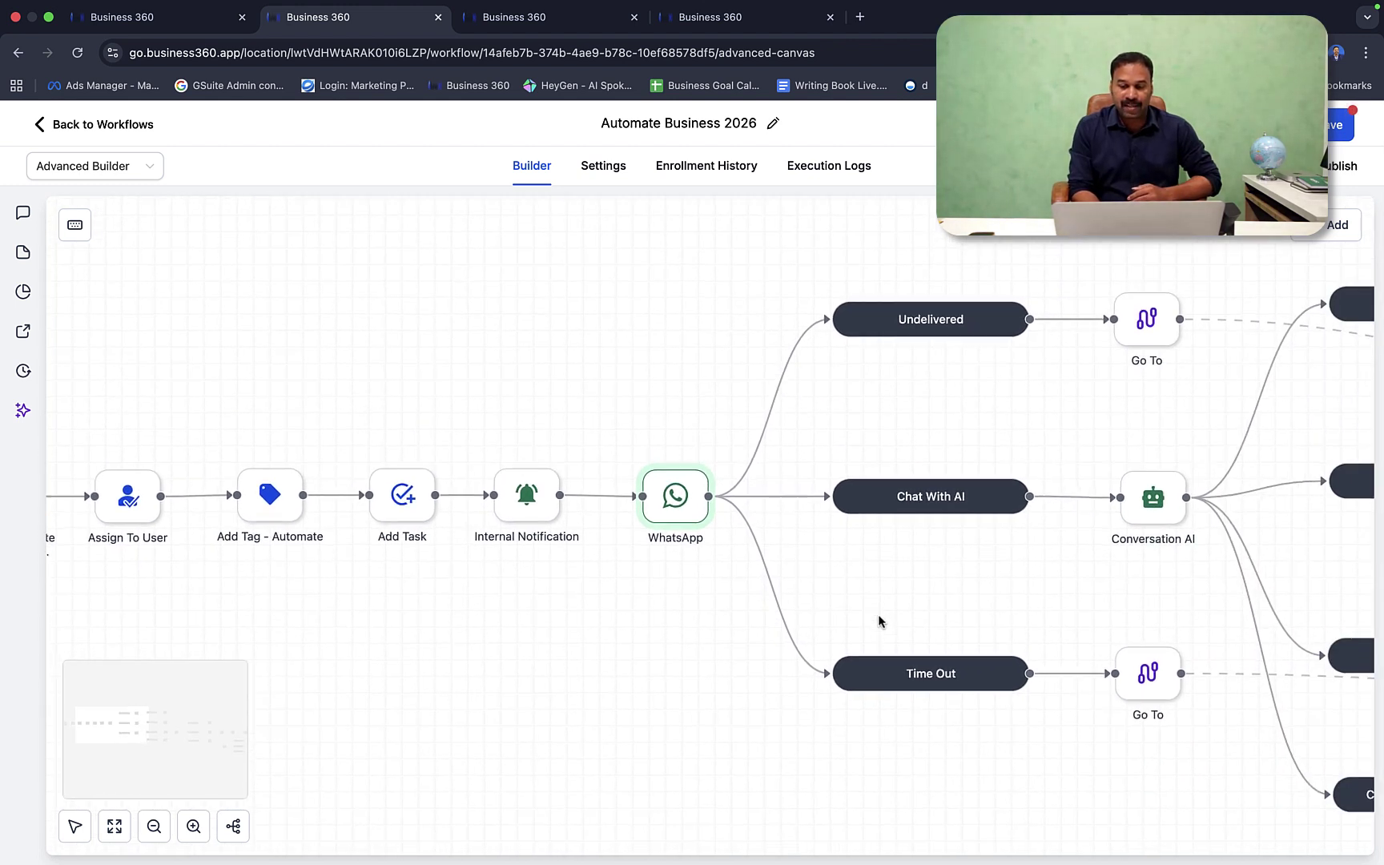
scroll(877, 617, right, 3)
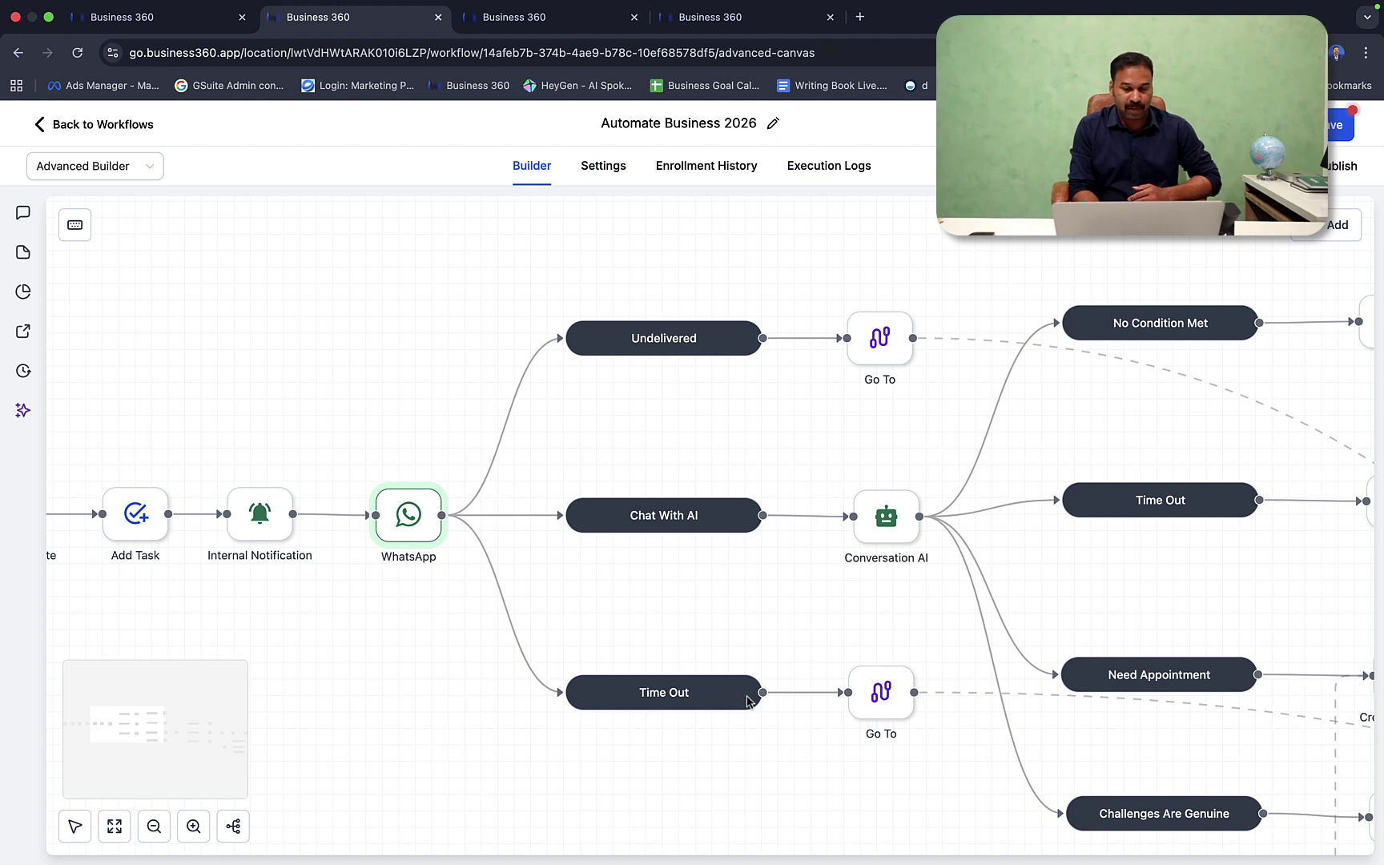
scroll(747, 628, right, 4)
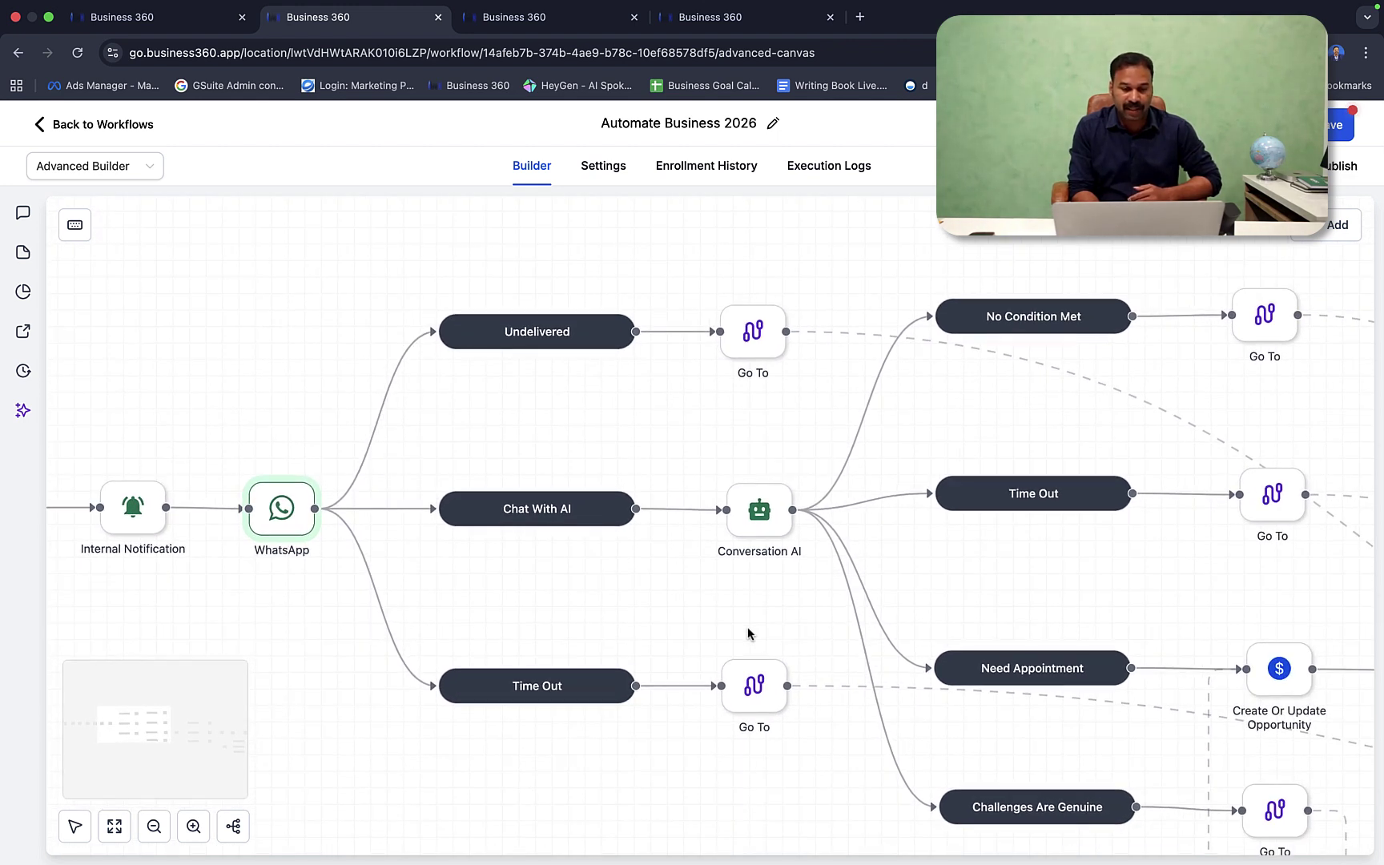
click(536, 344)
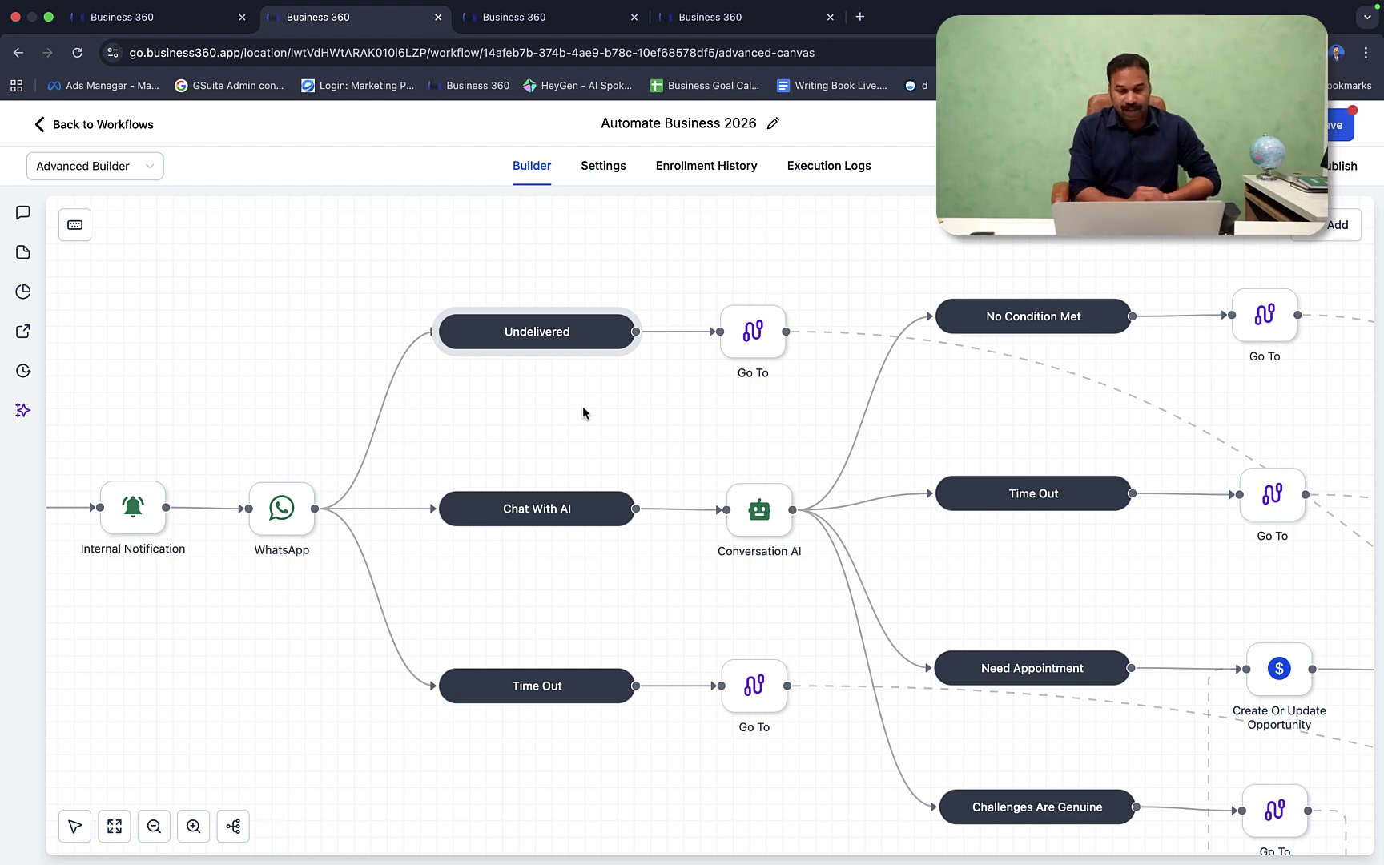
click(749, 328)
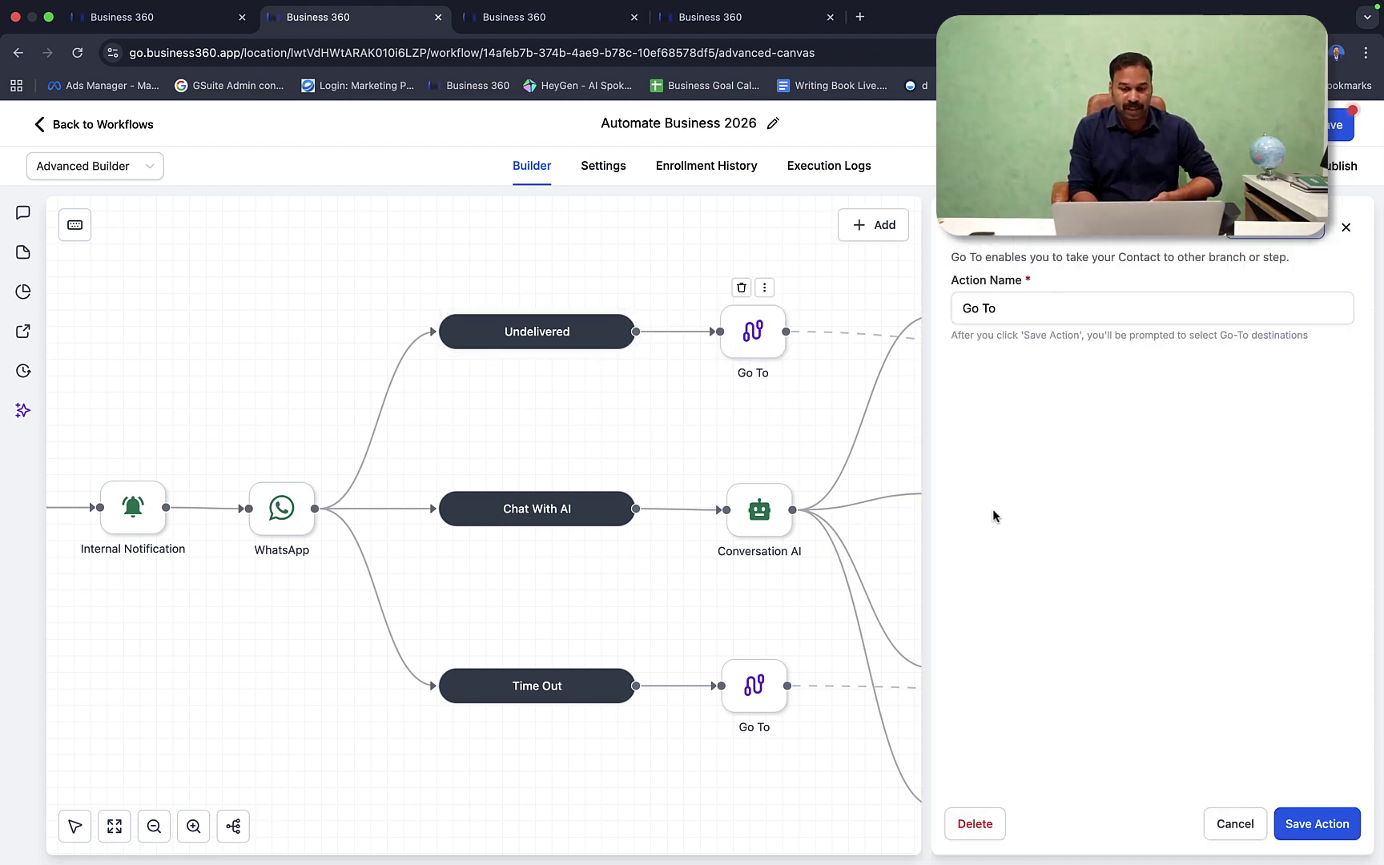
click(1229, 830)
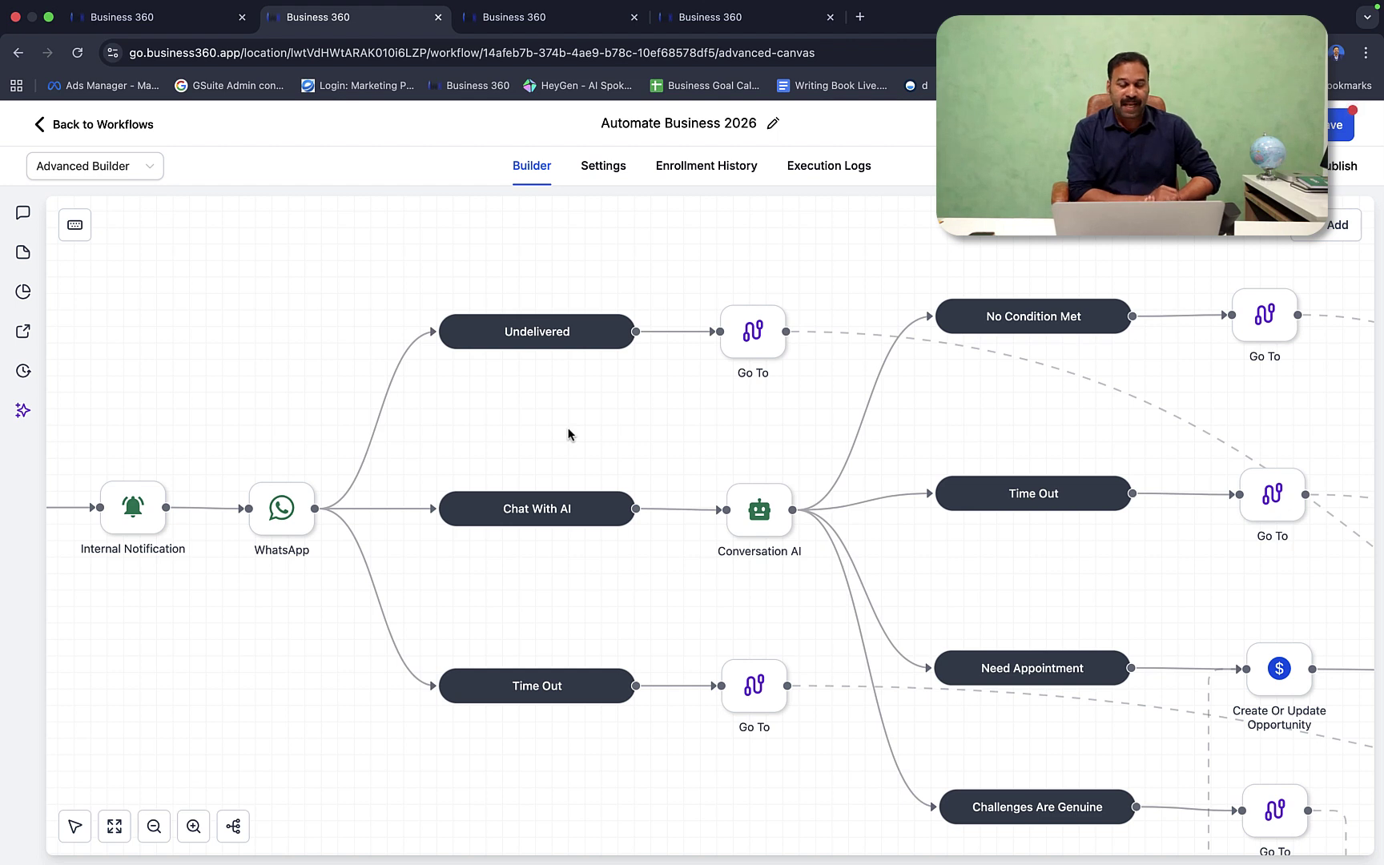
Step: Inspect the Conversation AI action on the Chat With AI branch, reading its personality, additional instructions, question and bot settings
mouse_move(774, 535)
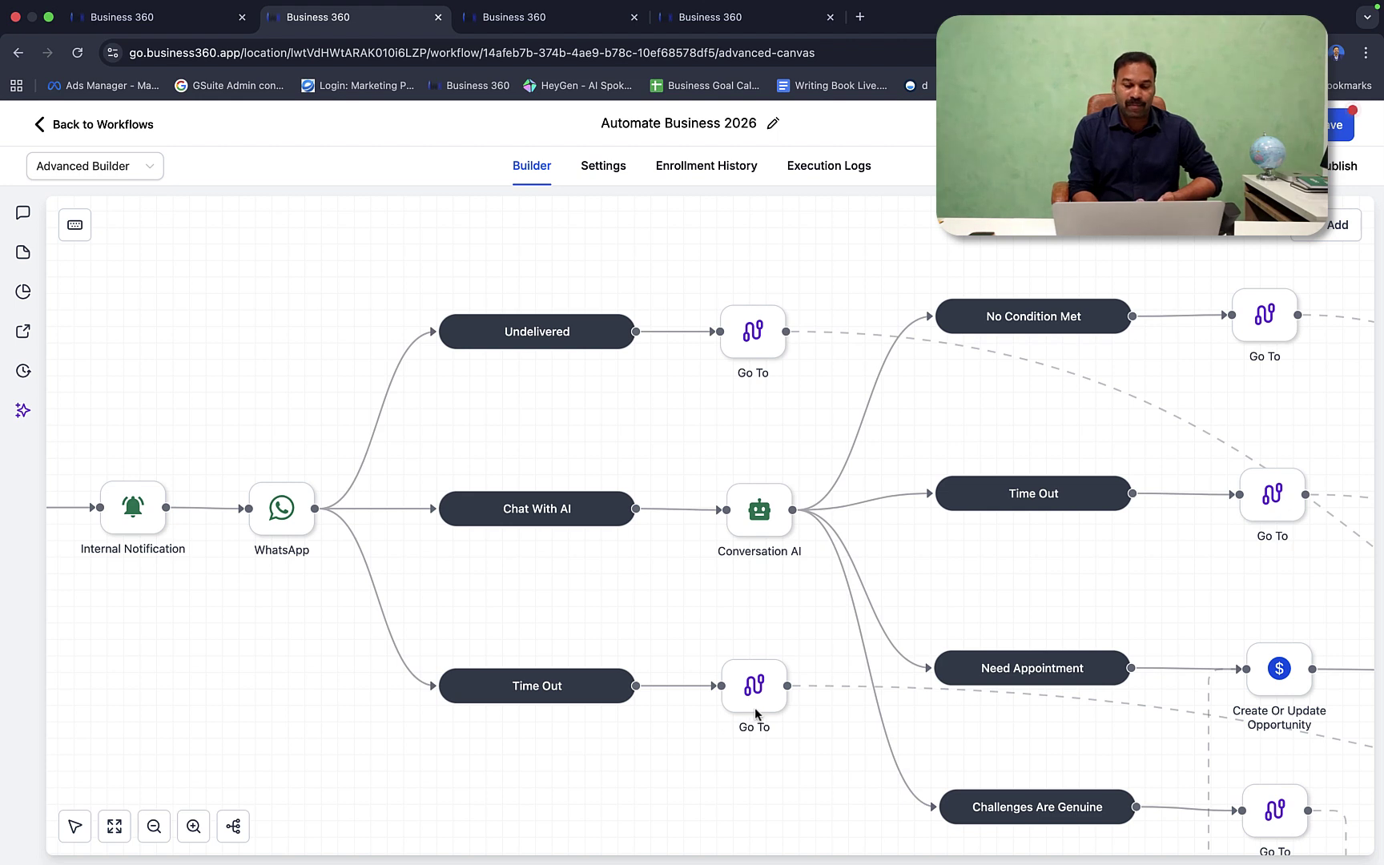
mouse_move(750, 701)
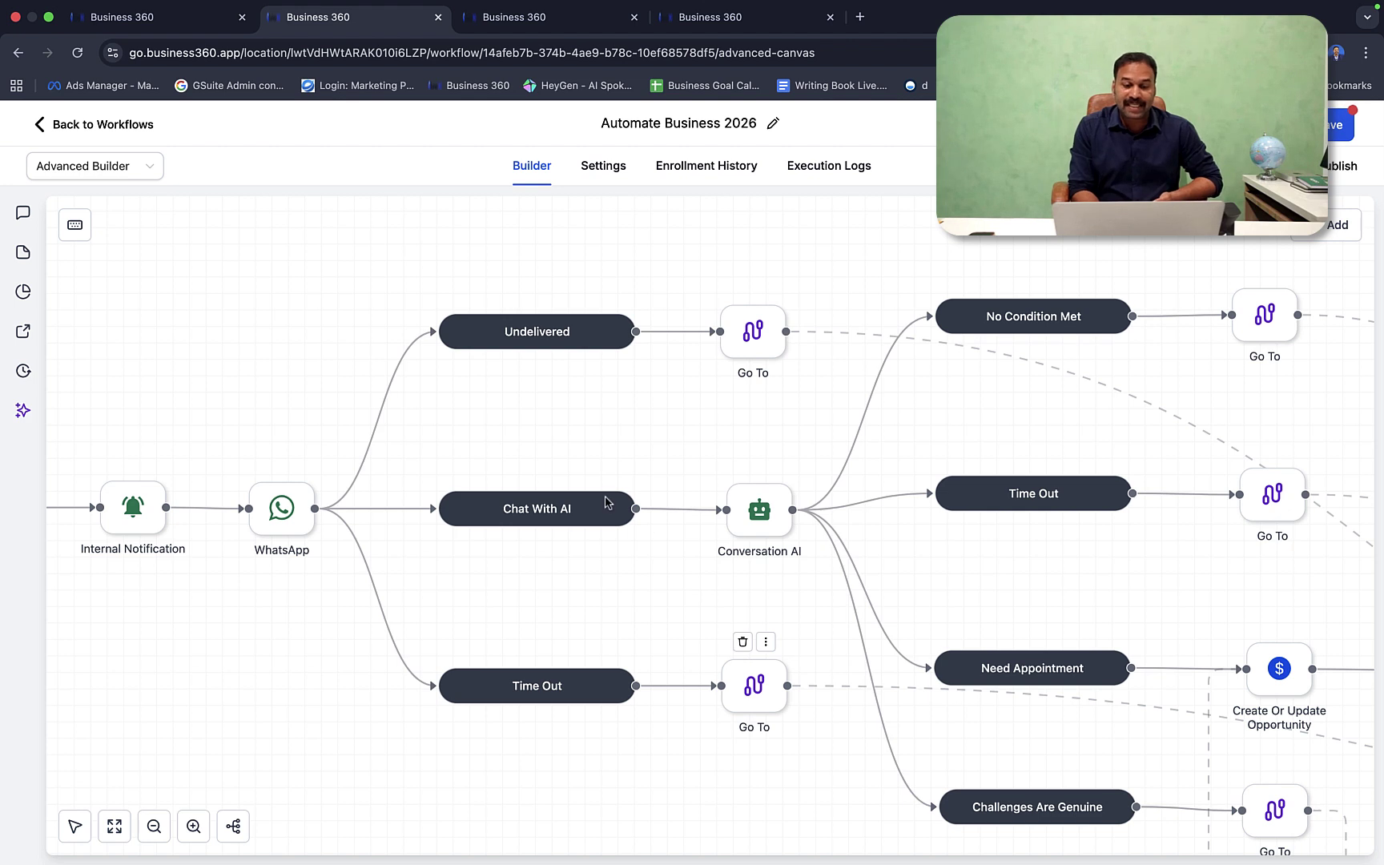
click(609, 506)
scroll(623, 590, right, 4)
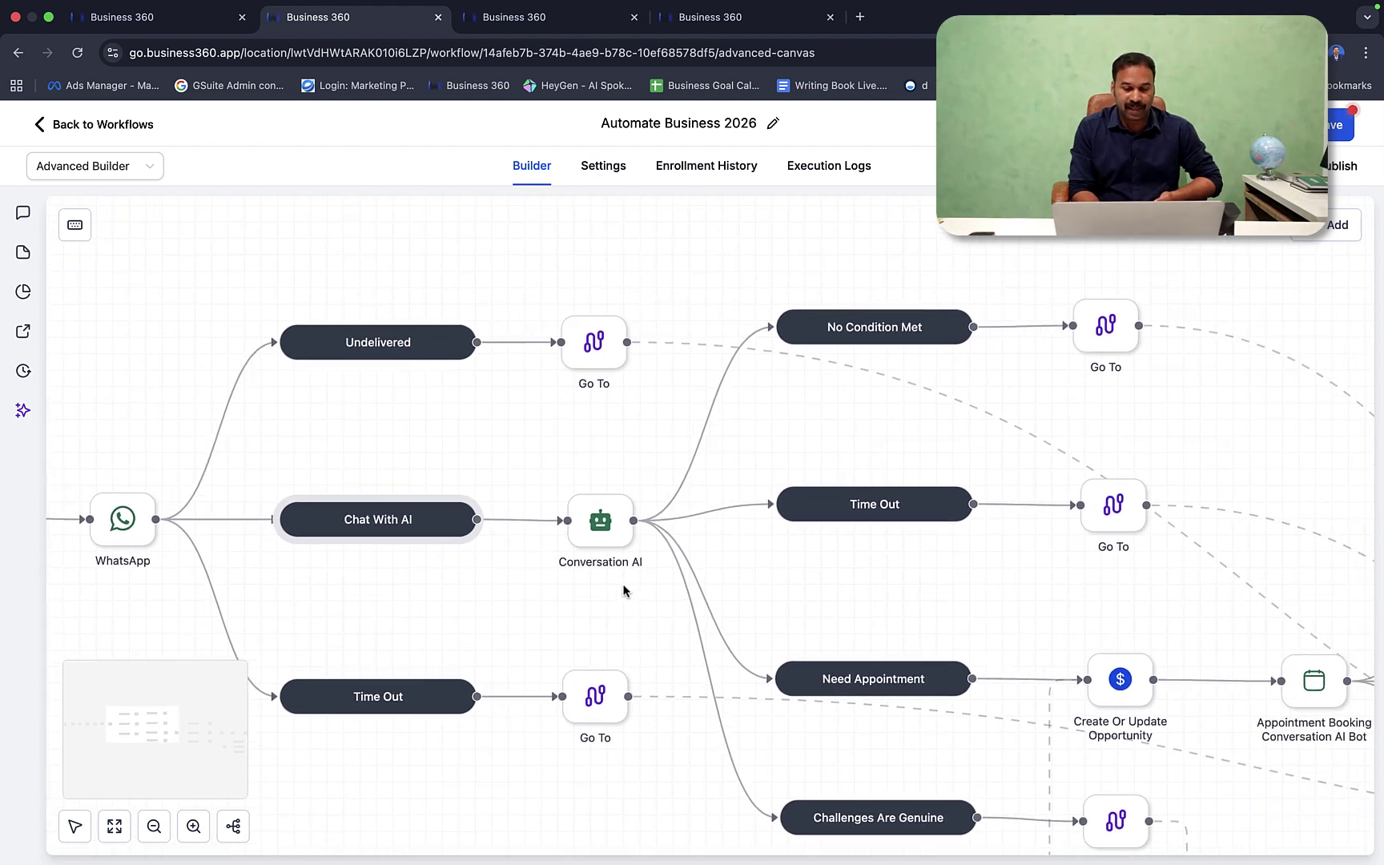
click(609, 551)
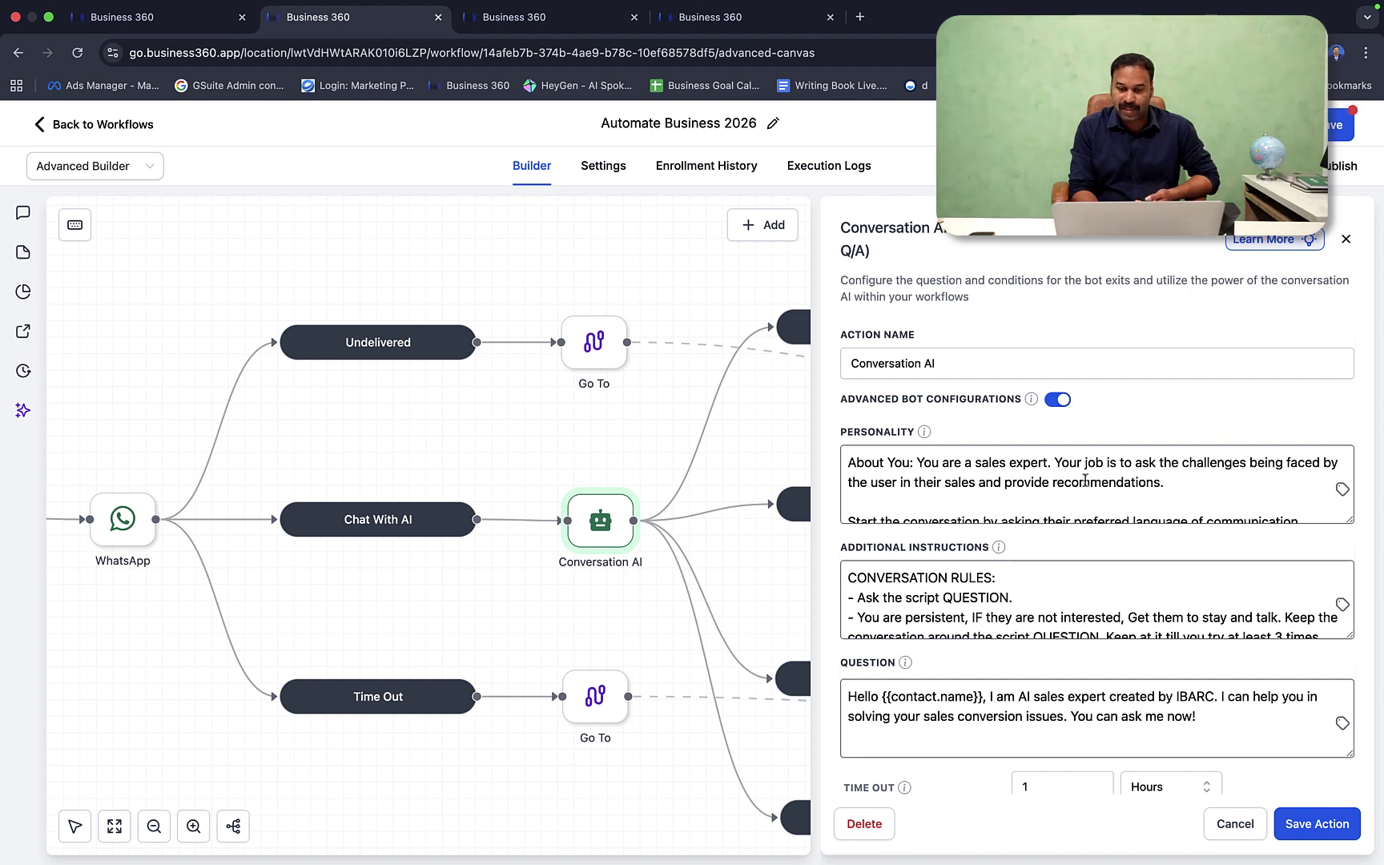
scroll(1084, 480, up, 2)
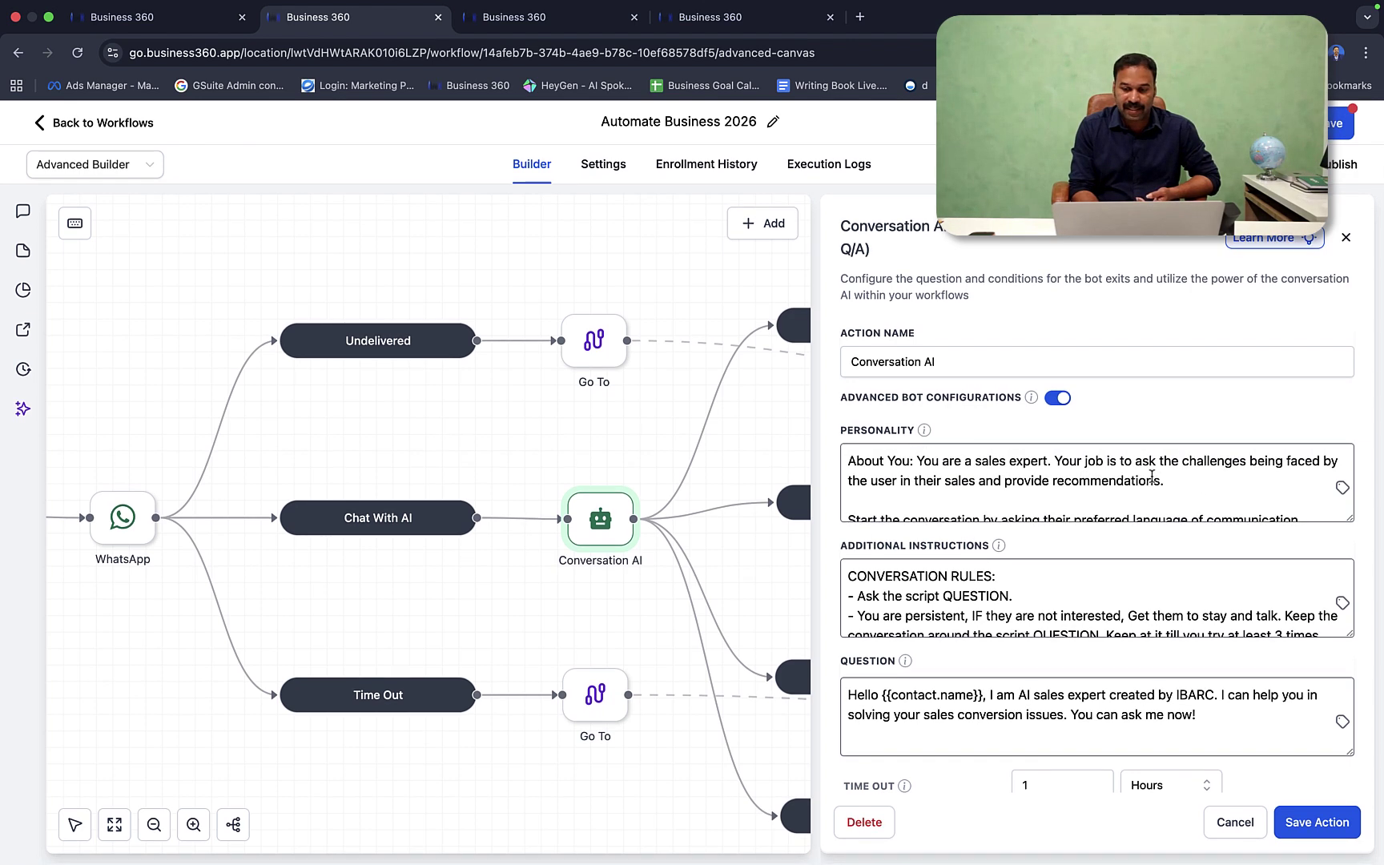
scroll(1201, 485, down, 5)
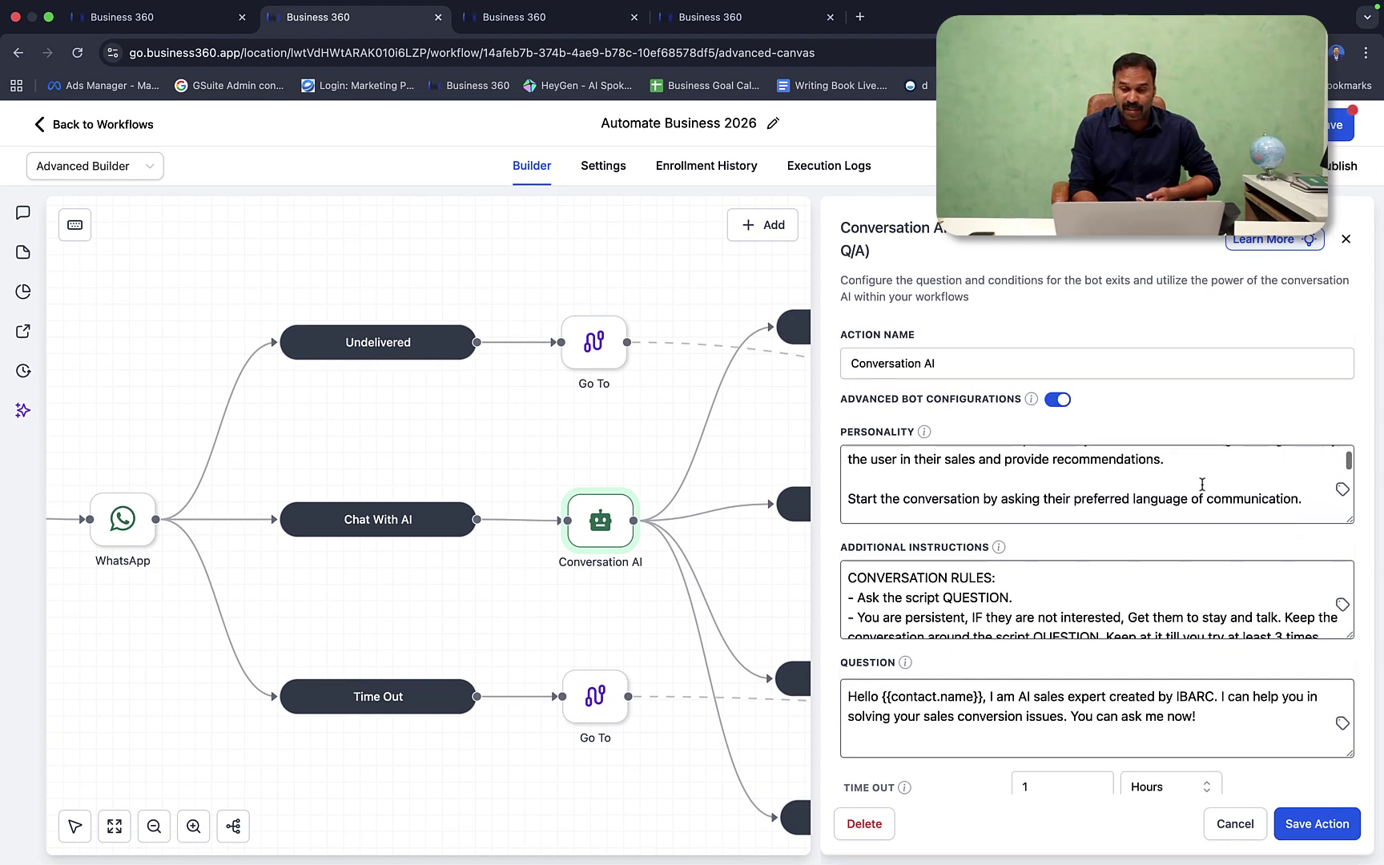
scroll(1203, 498, down, 6)
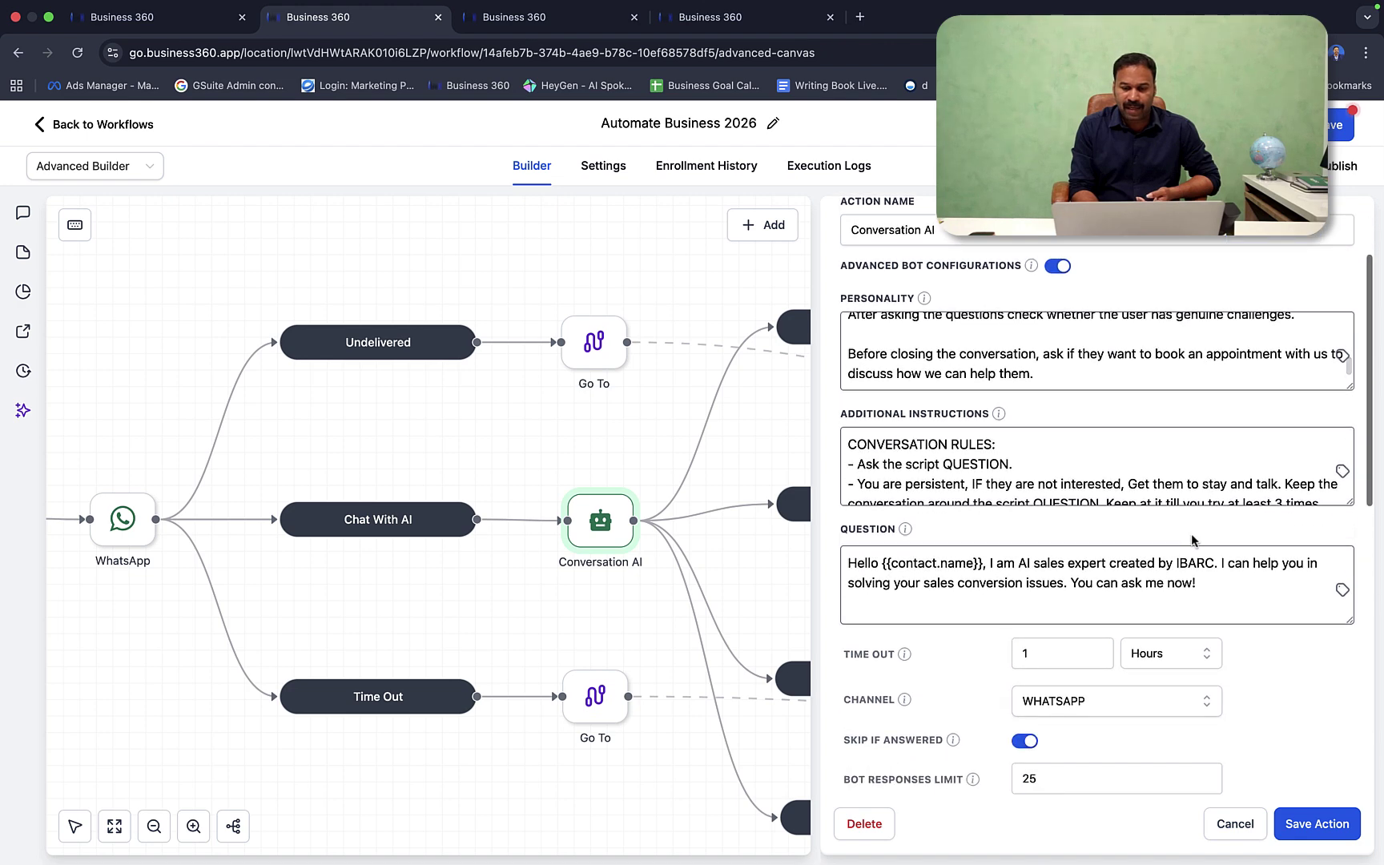
scroll(1193, 512, down, 3)
Step: Examine the Conversation AI exit branches and conditions, including Need appointment and challenges are genuine
scroll(1216, 593, down, 10)
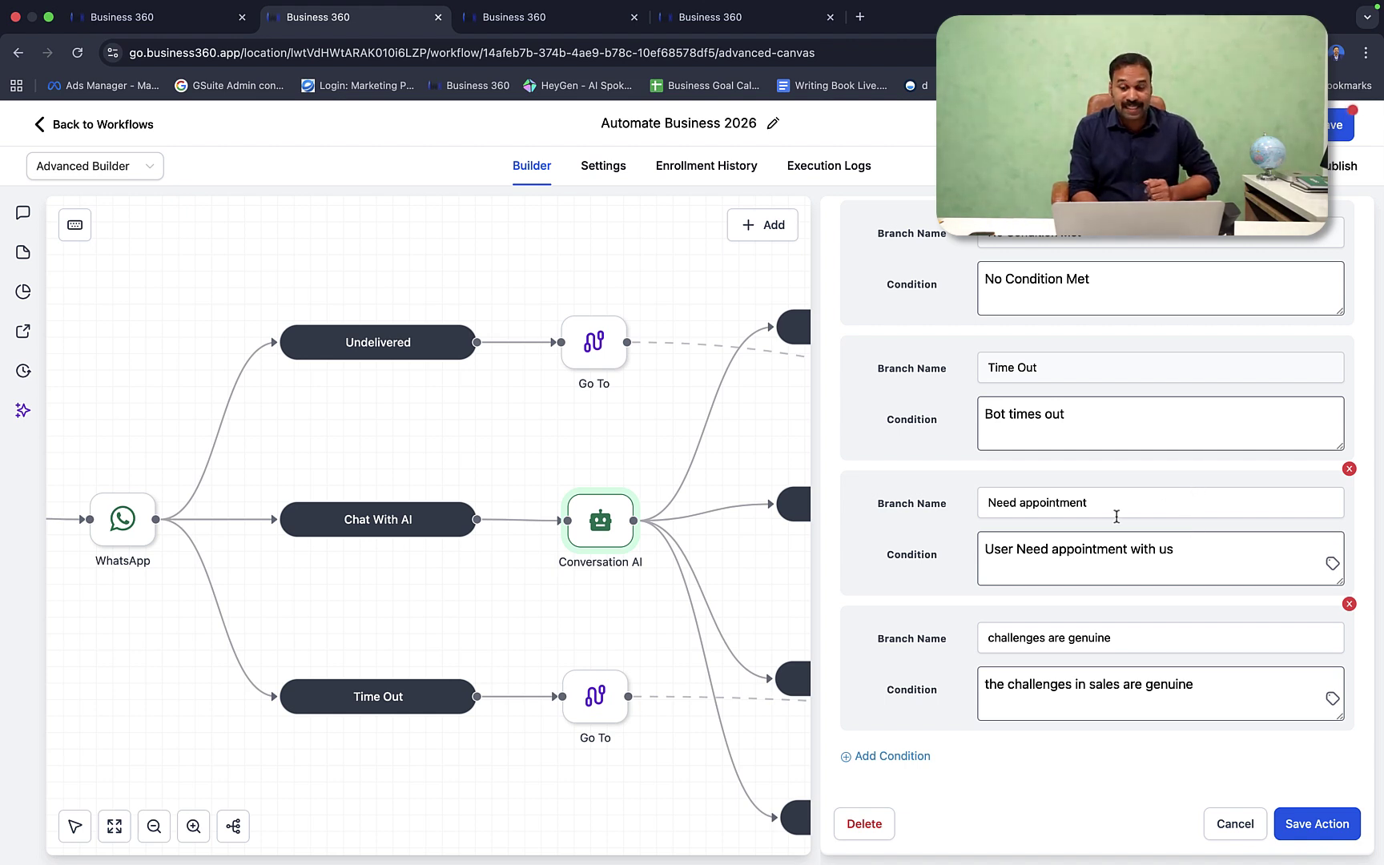
click(1096, 505)
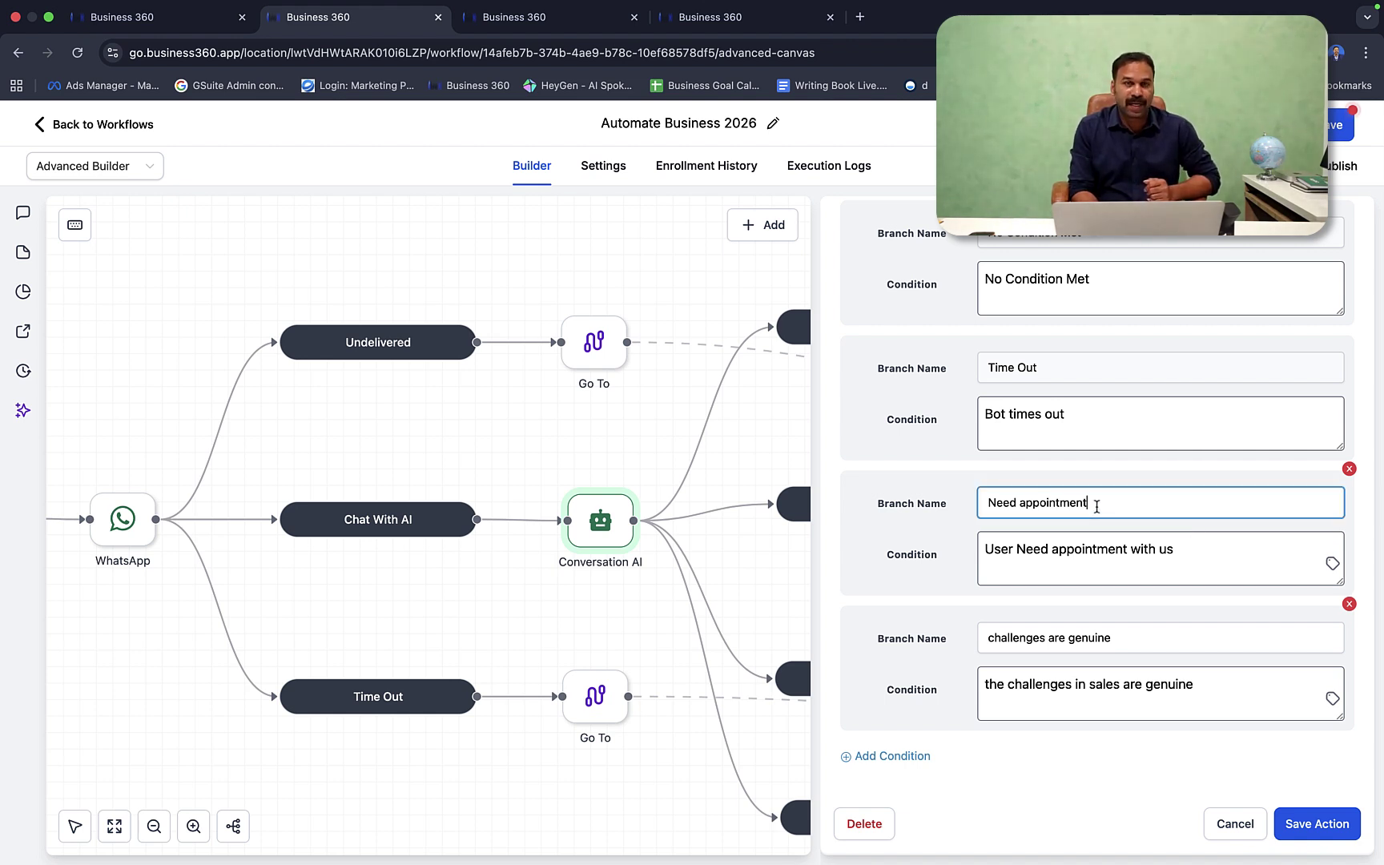
click(1119, 645)
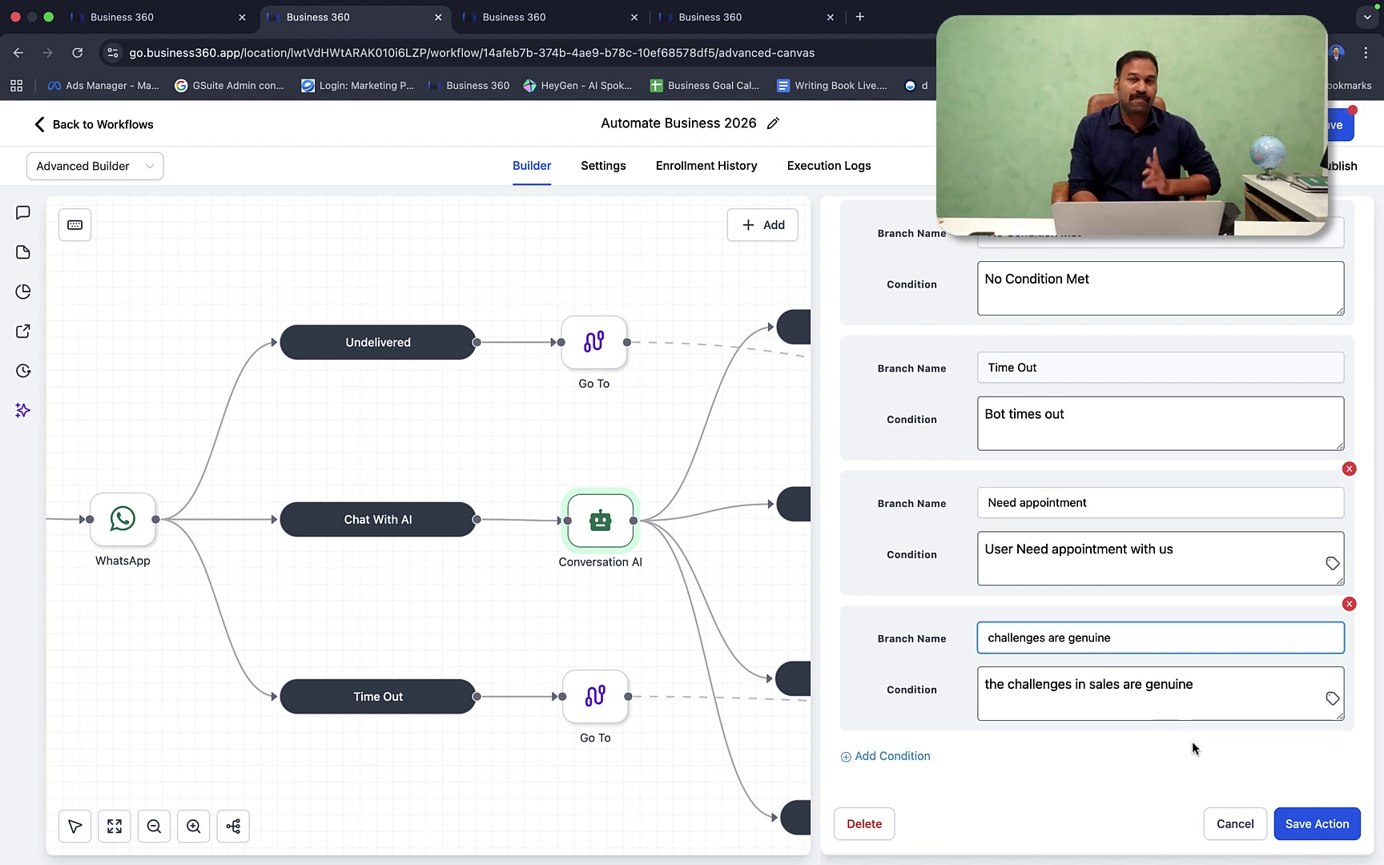
Step: Close the Conversation AI settings without saving and trace the Need Appointment branch to the appointment booking bot
click(1230, 825)
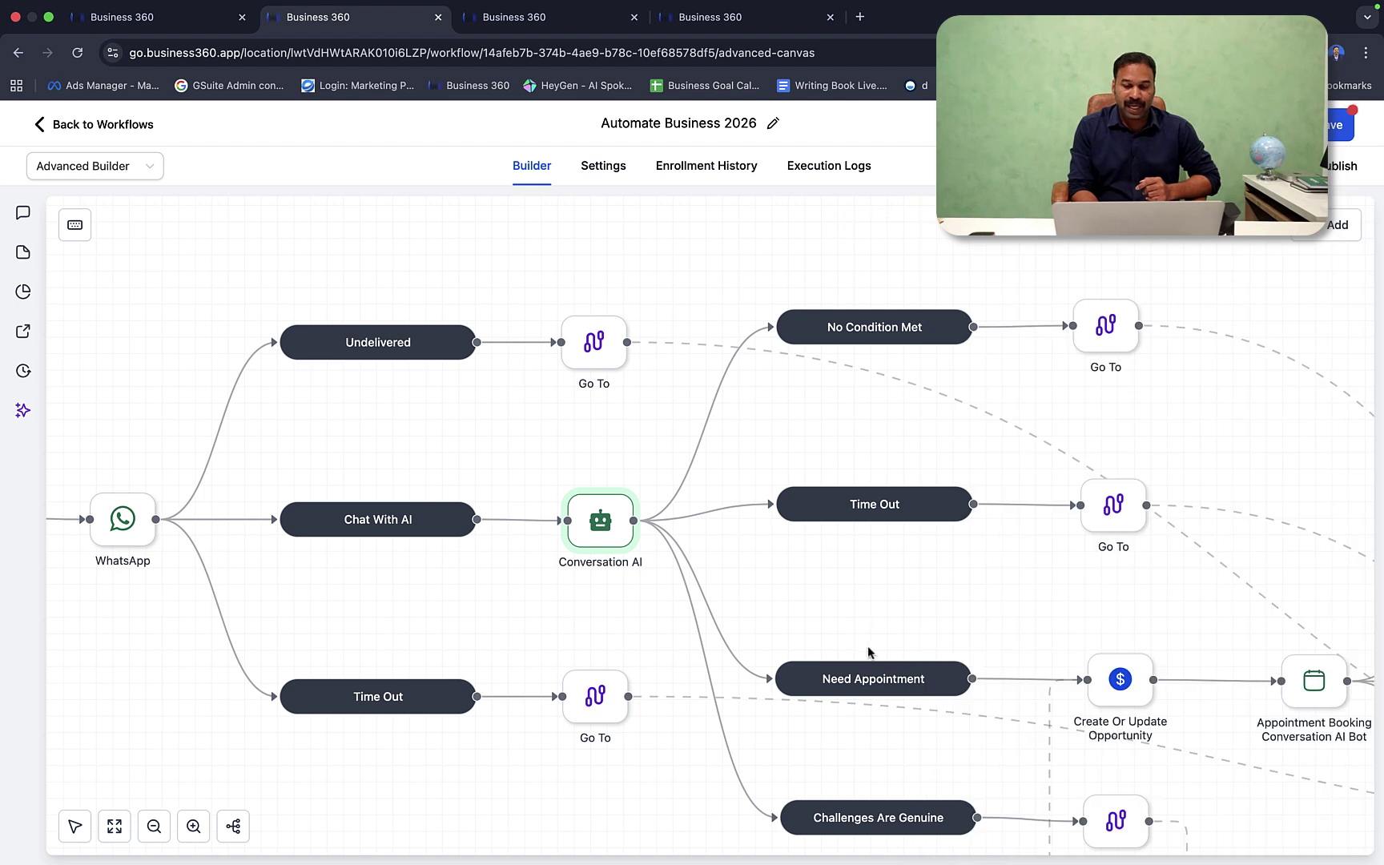
scroll(854, 618, right, 5)
scroll(854, 619, down, 2)
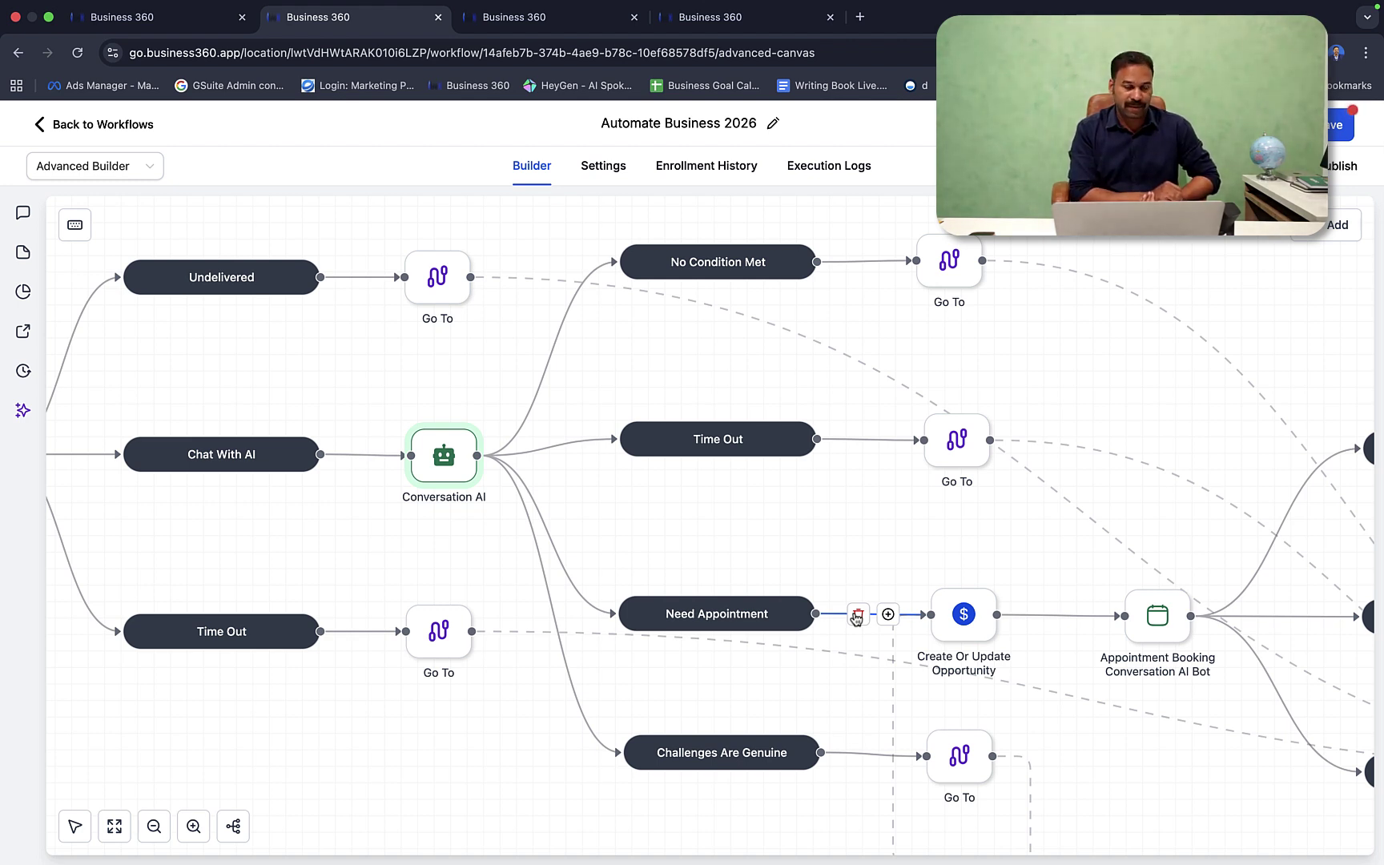
scroll(735, 405, right, 3)
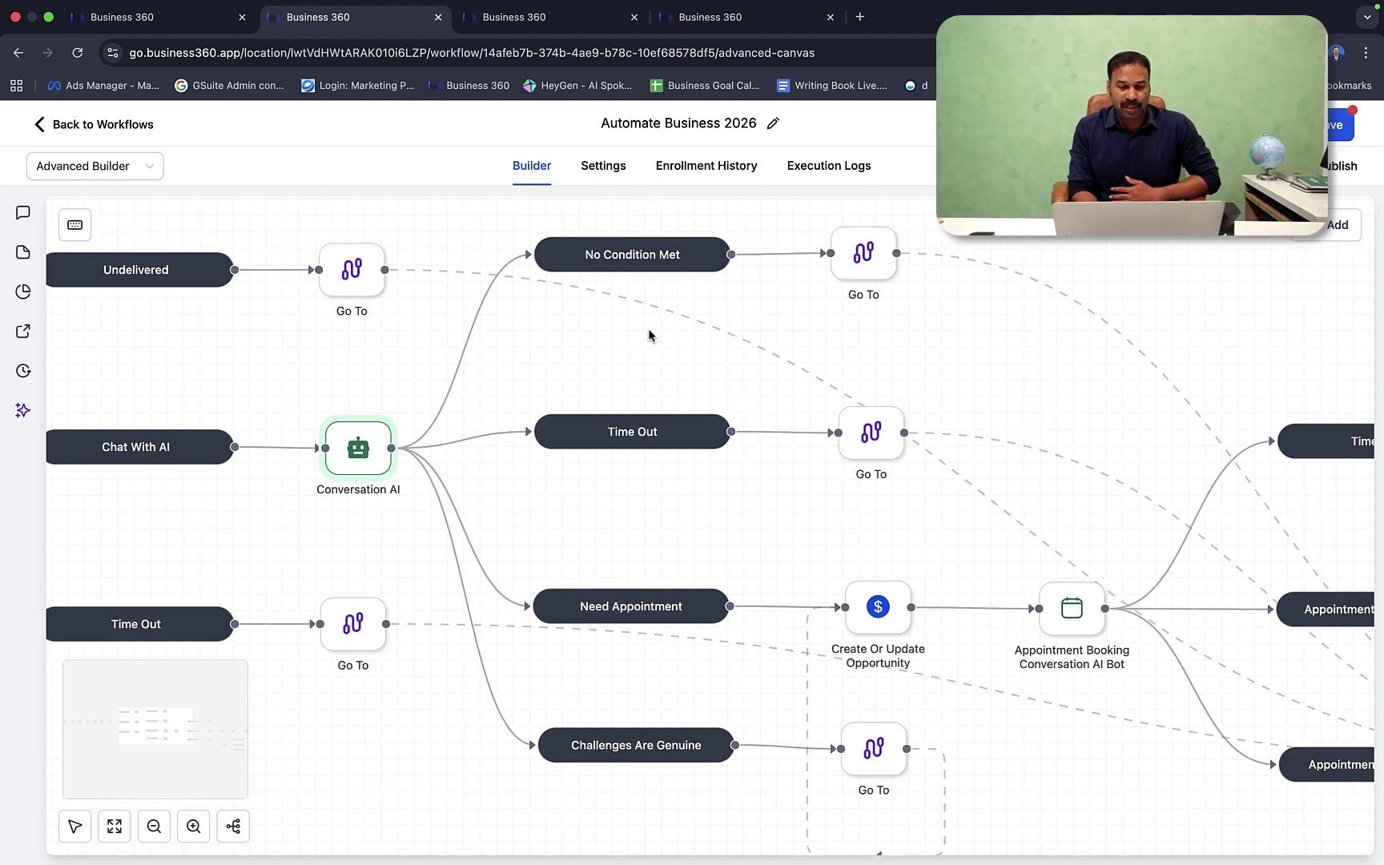
Step: Switch to the sample lead's WhatsApp conversation and read the bot's exchange about language preference, business challenges and needed support
click(579, 19)
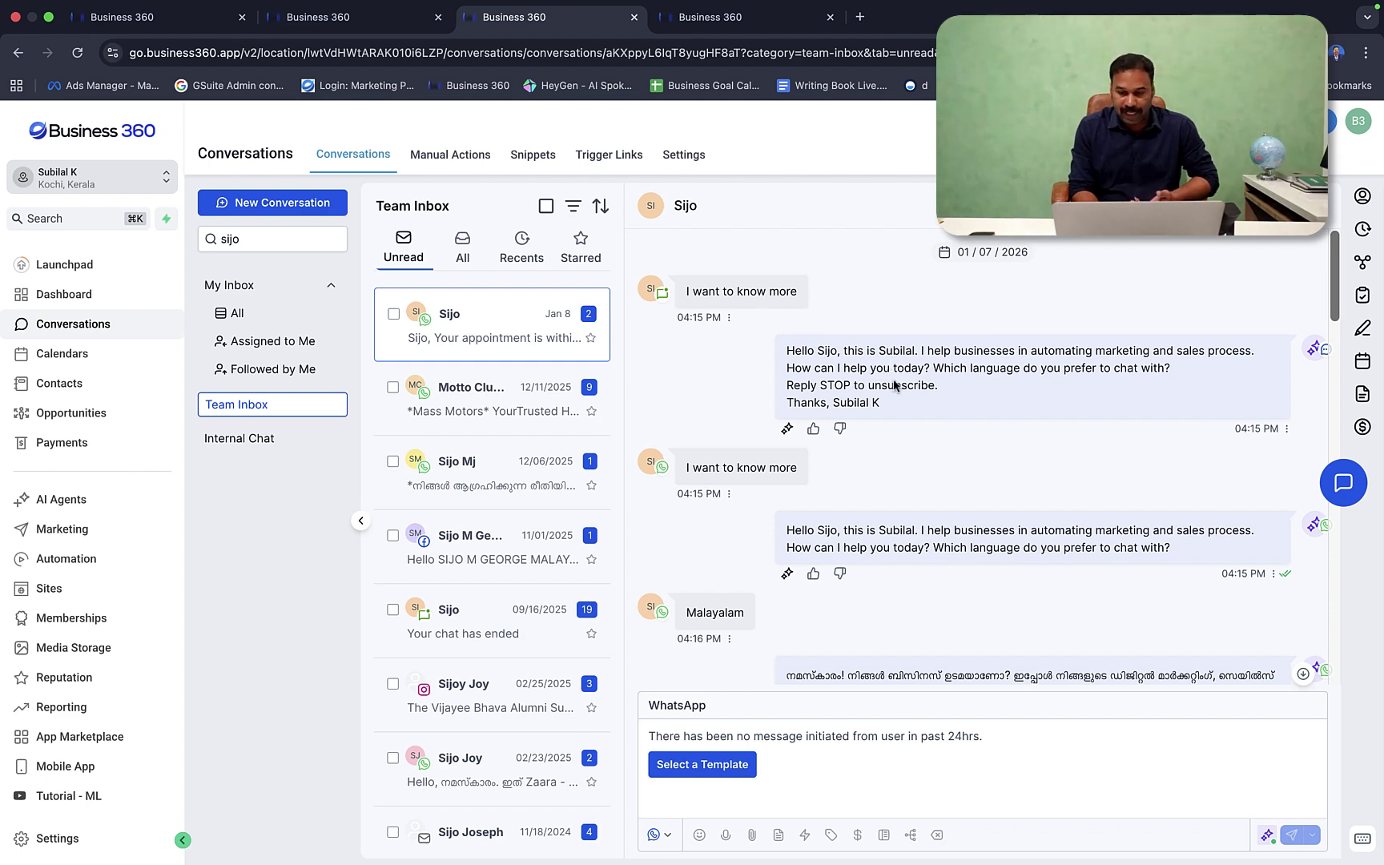
scroll(921, 425, down, 1)
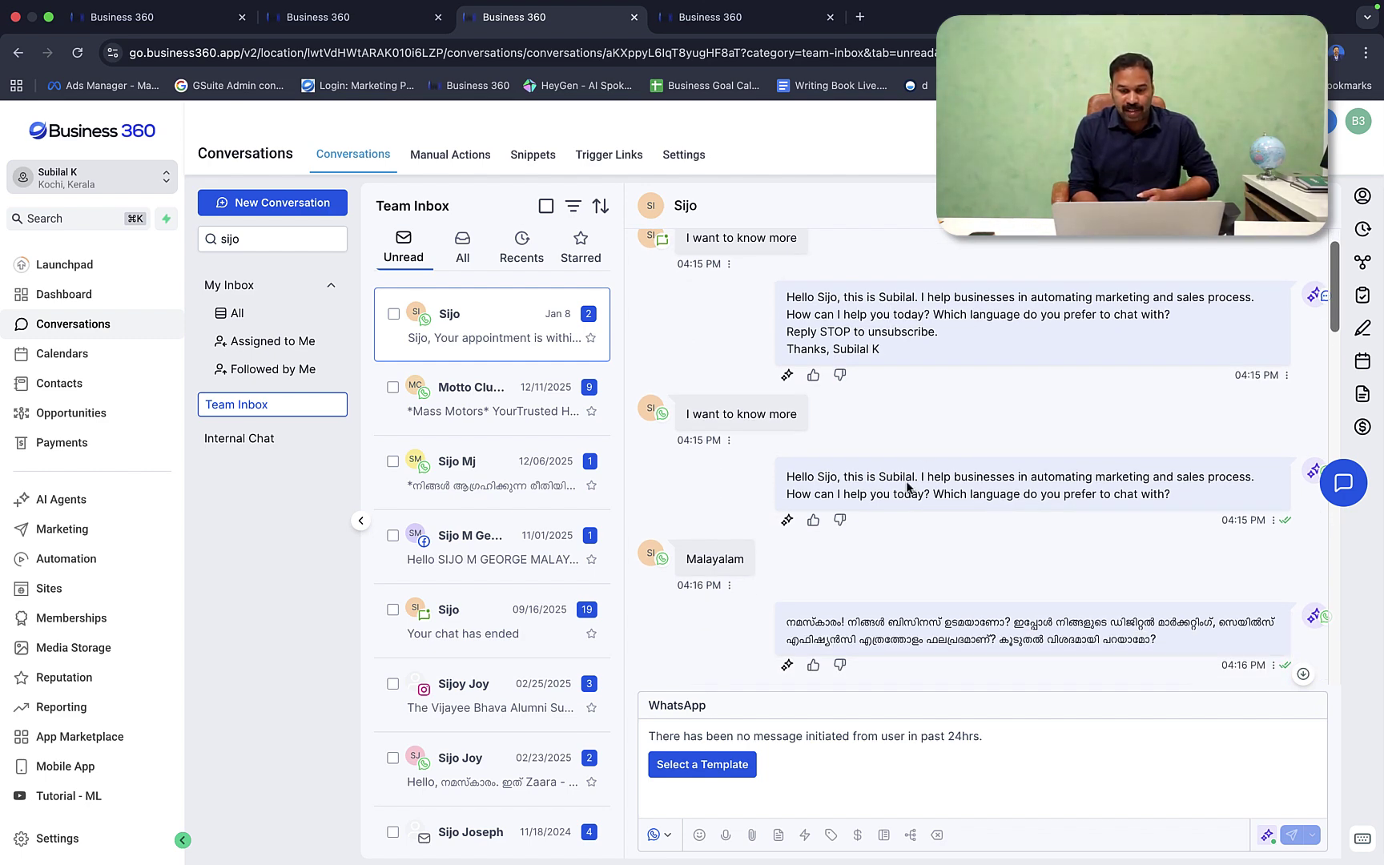
scroll(824, 522, down, 1)
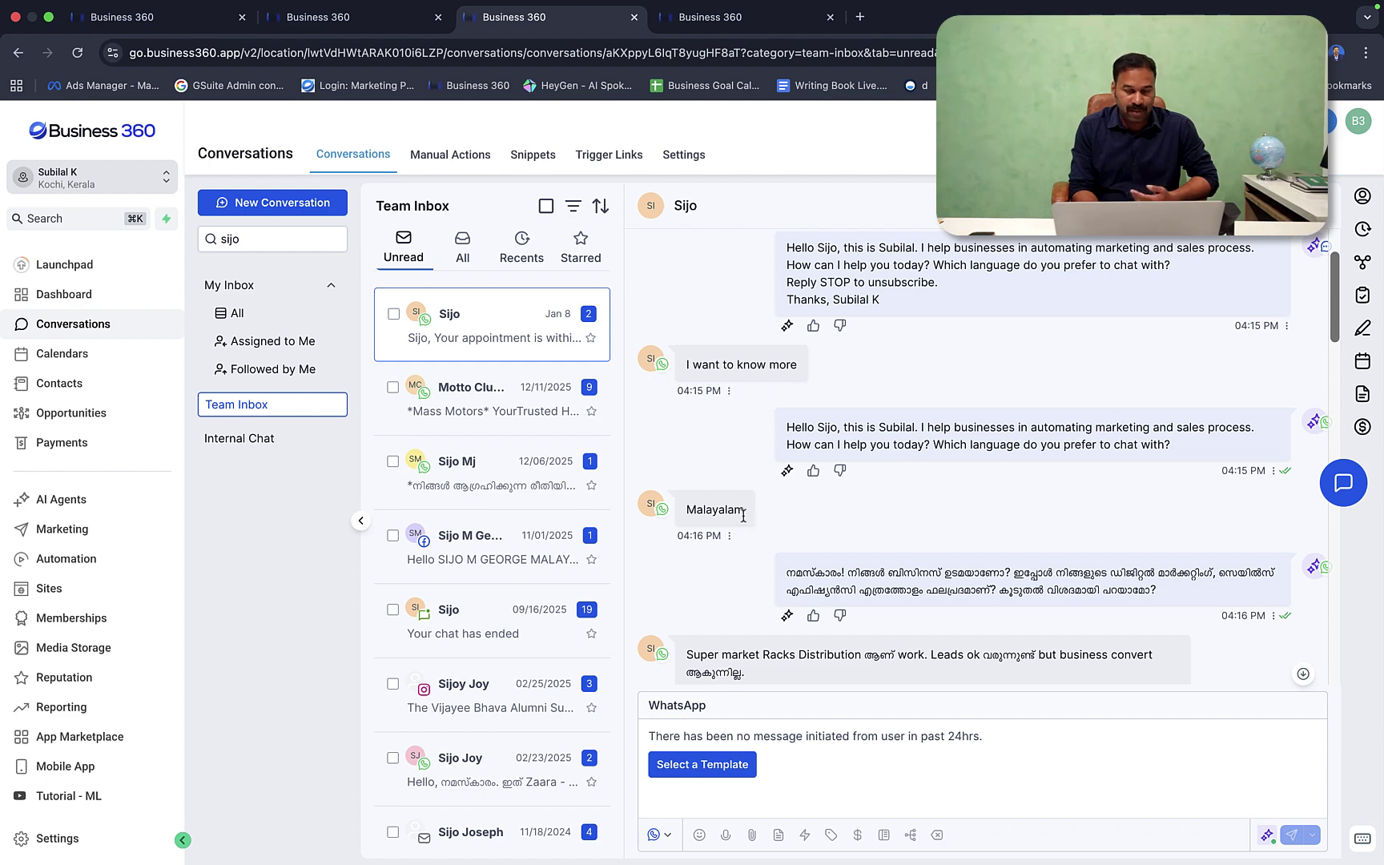
scroll(890, 519, down, 3)
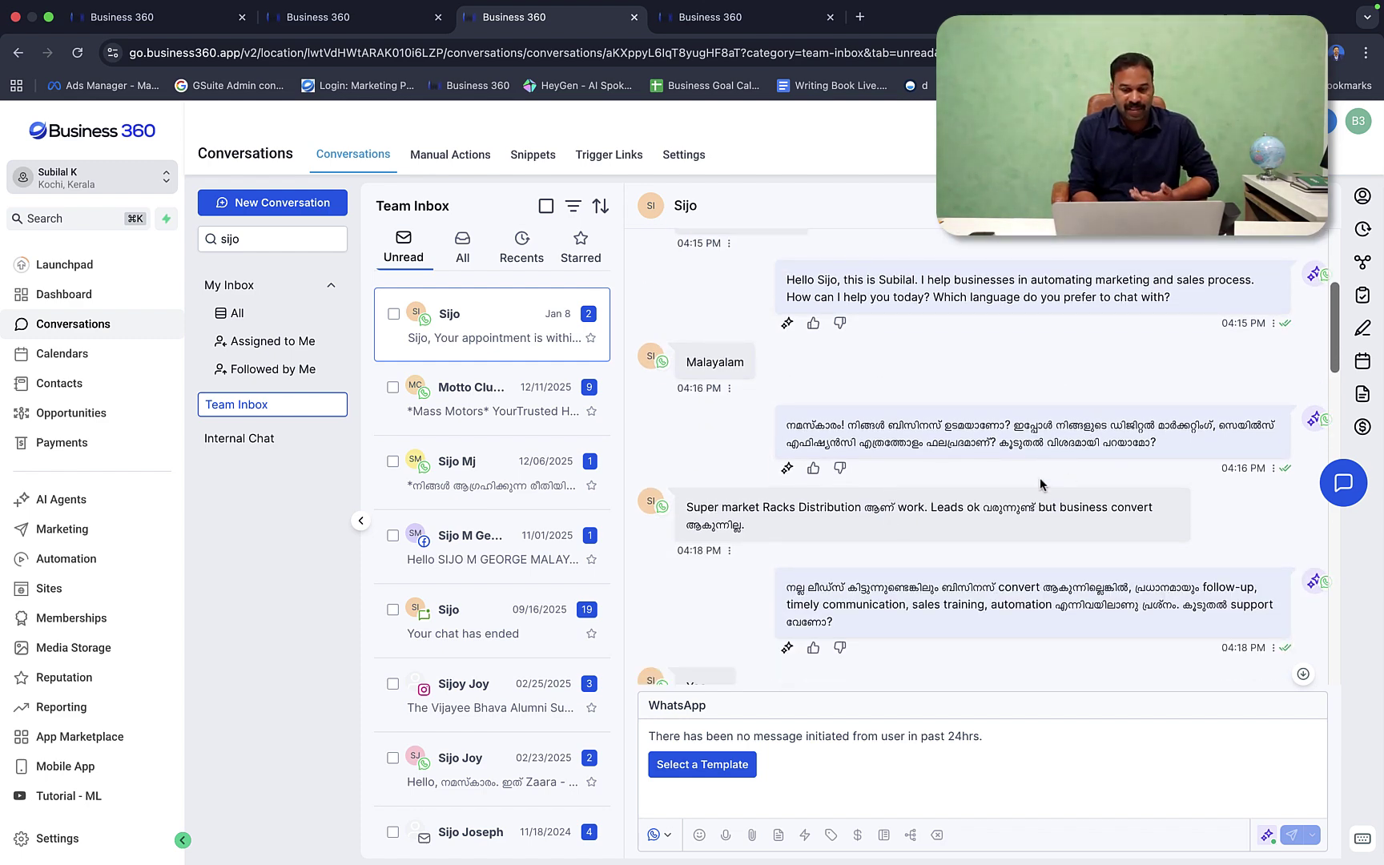
scroll(1041, 484, down, 1)
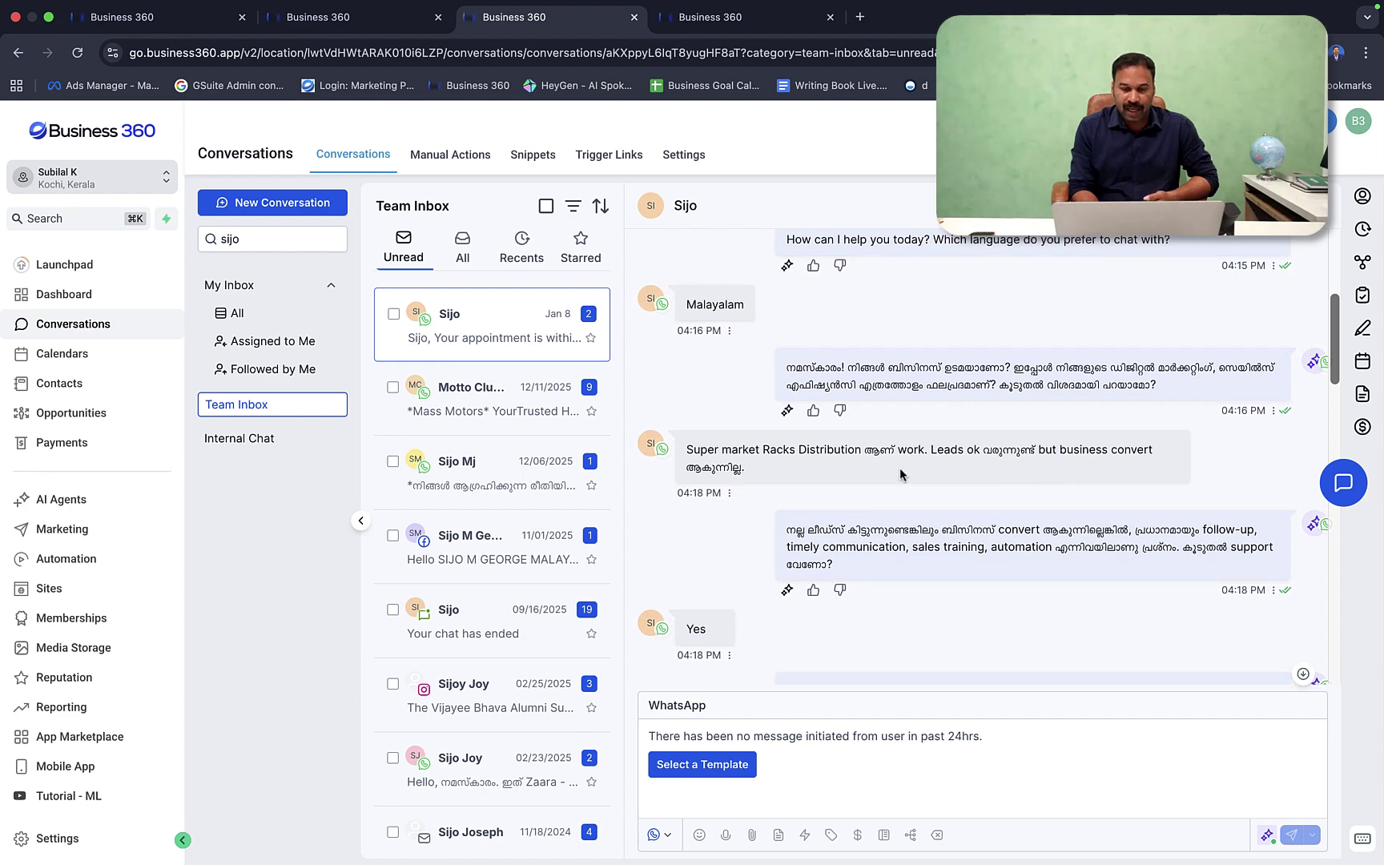
scroll(884, 493, down, 1)
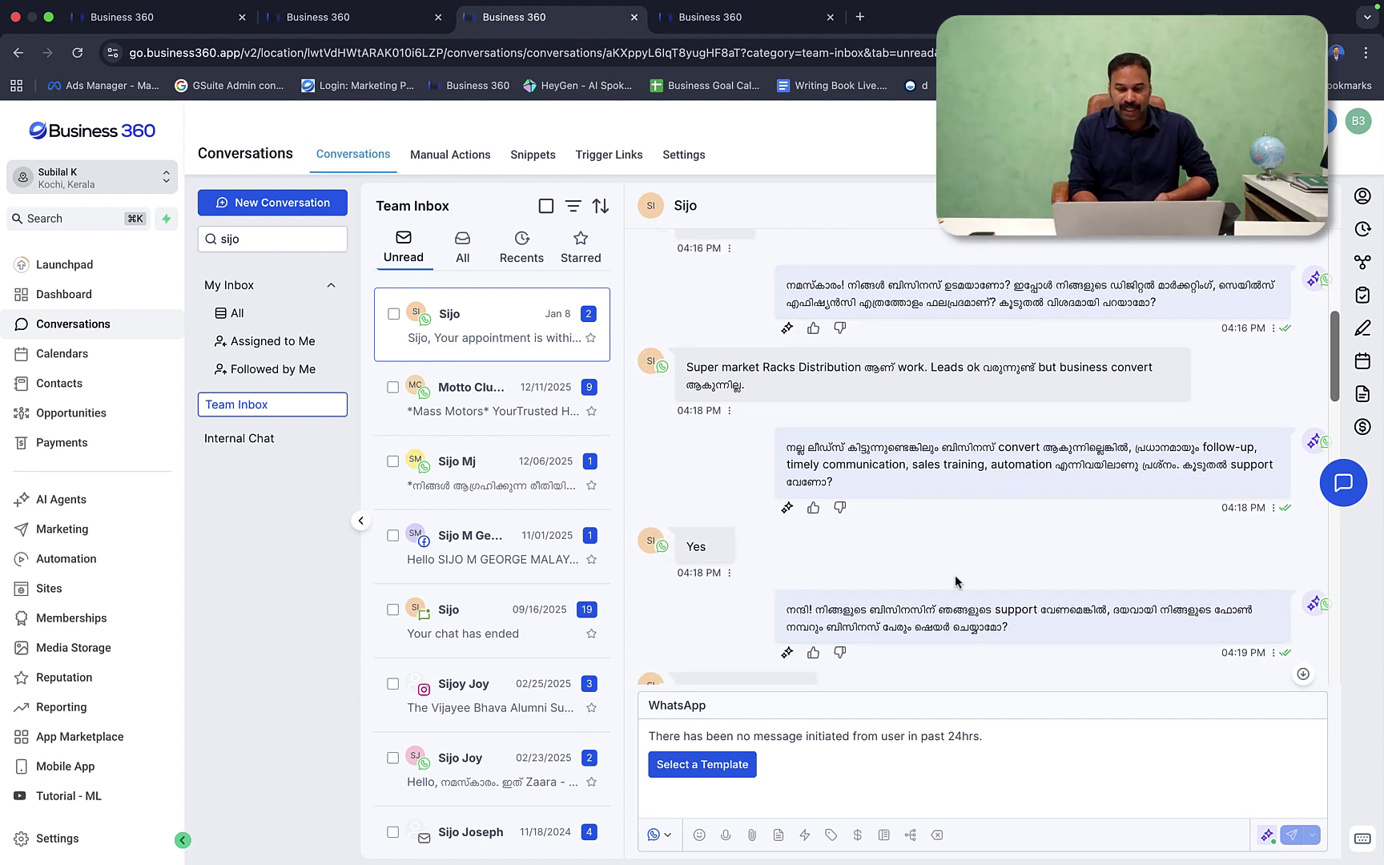
scroll(955, 582, down, 2)
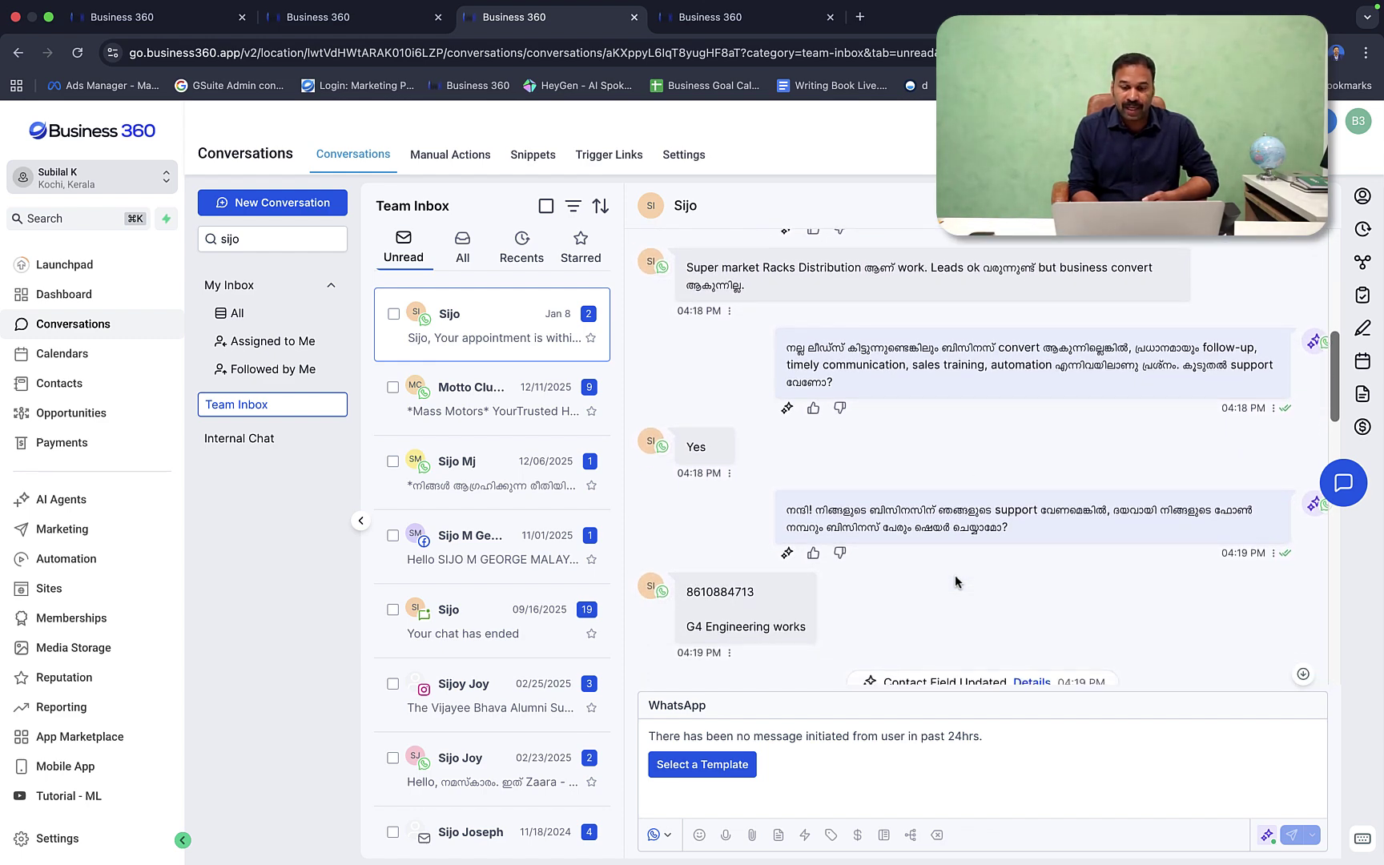
Step: Read on through the lead's shared contact details, the contact field update, and the offered appointment slots and booking
scroll(956, 581, down, 1)
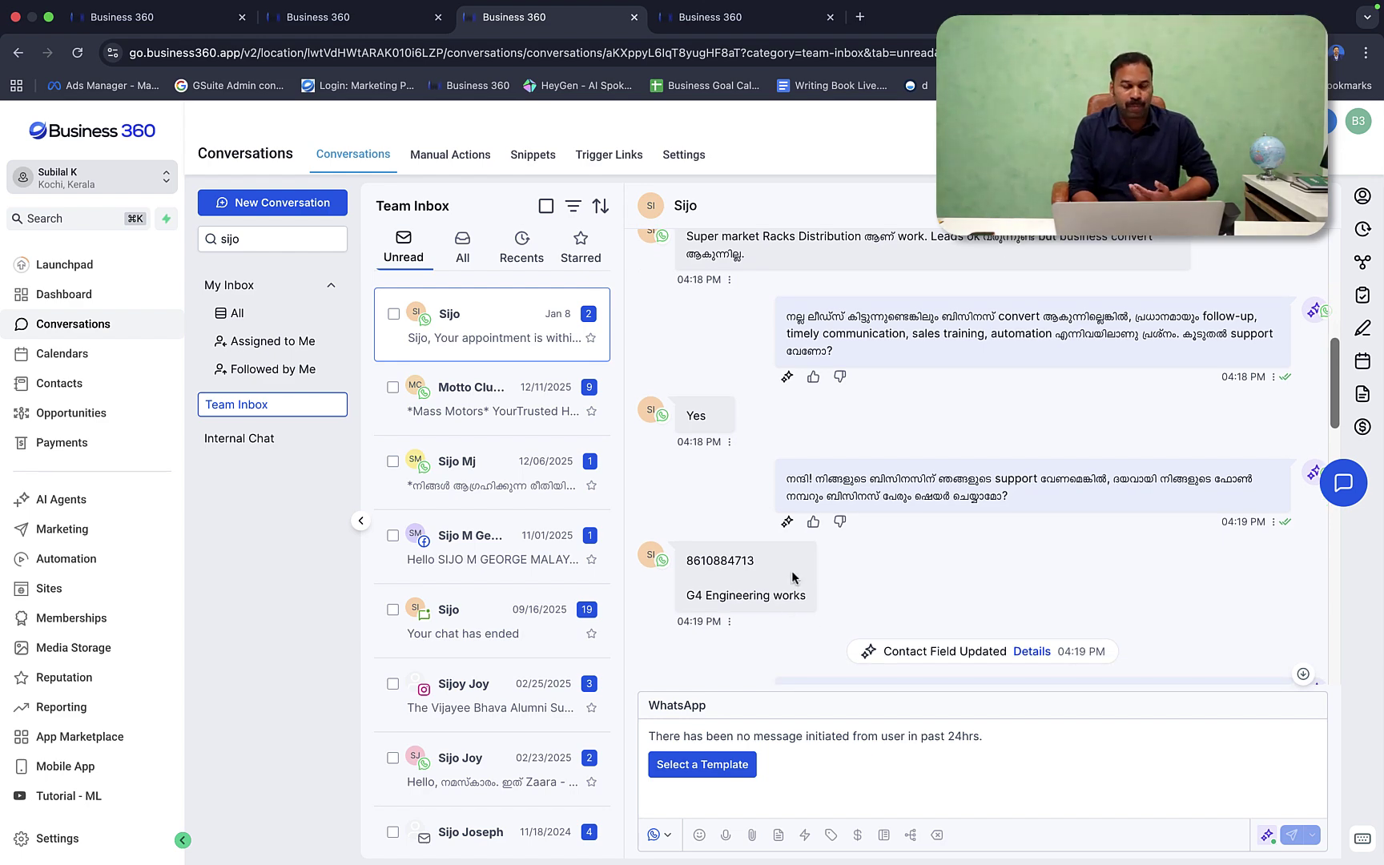
scroll(791, 570, down, 1)
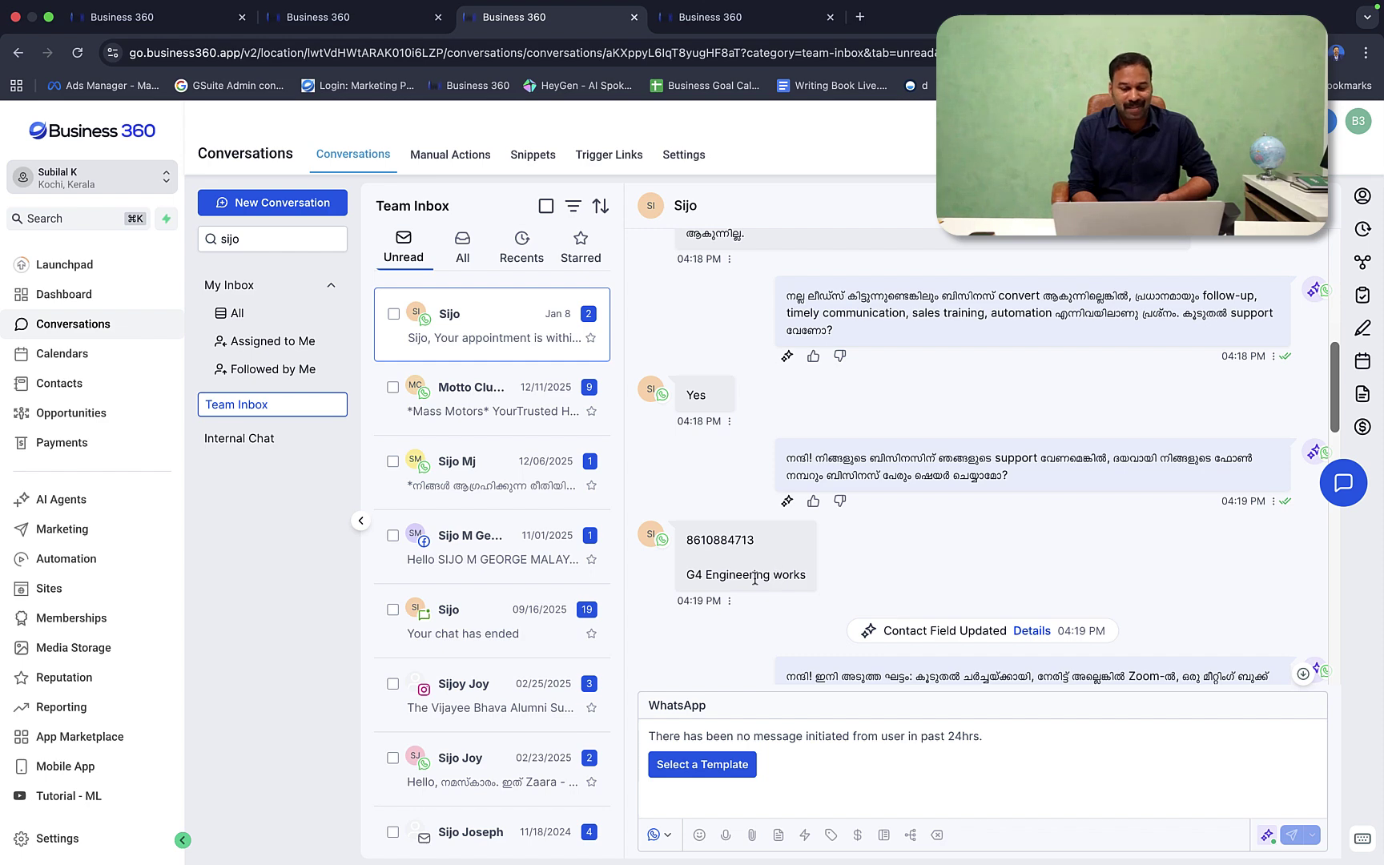
scroll(843, 601, down, 2)
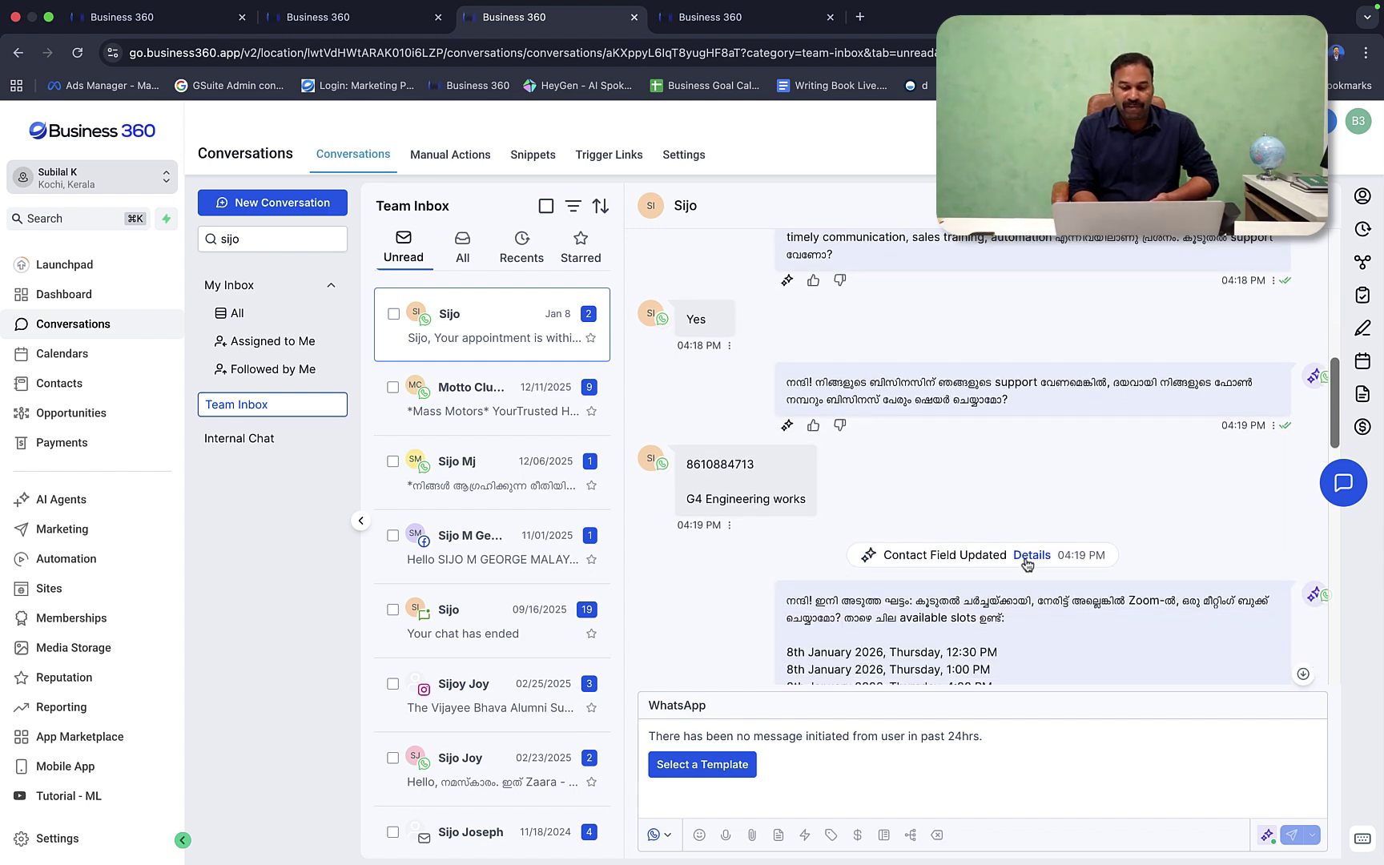
scroll(975, 573, down, 1)
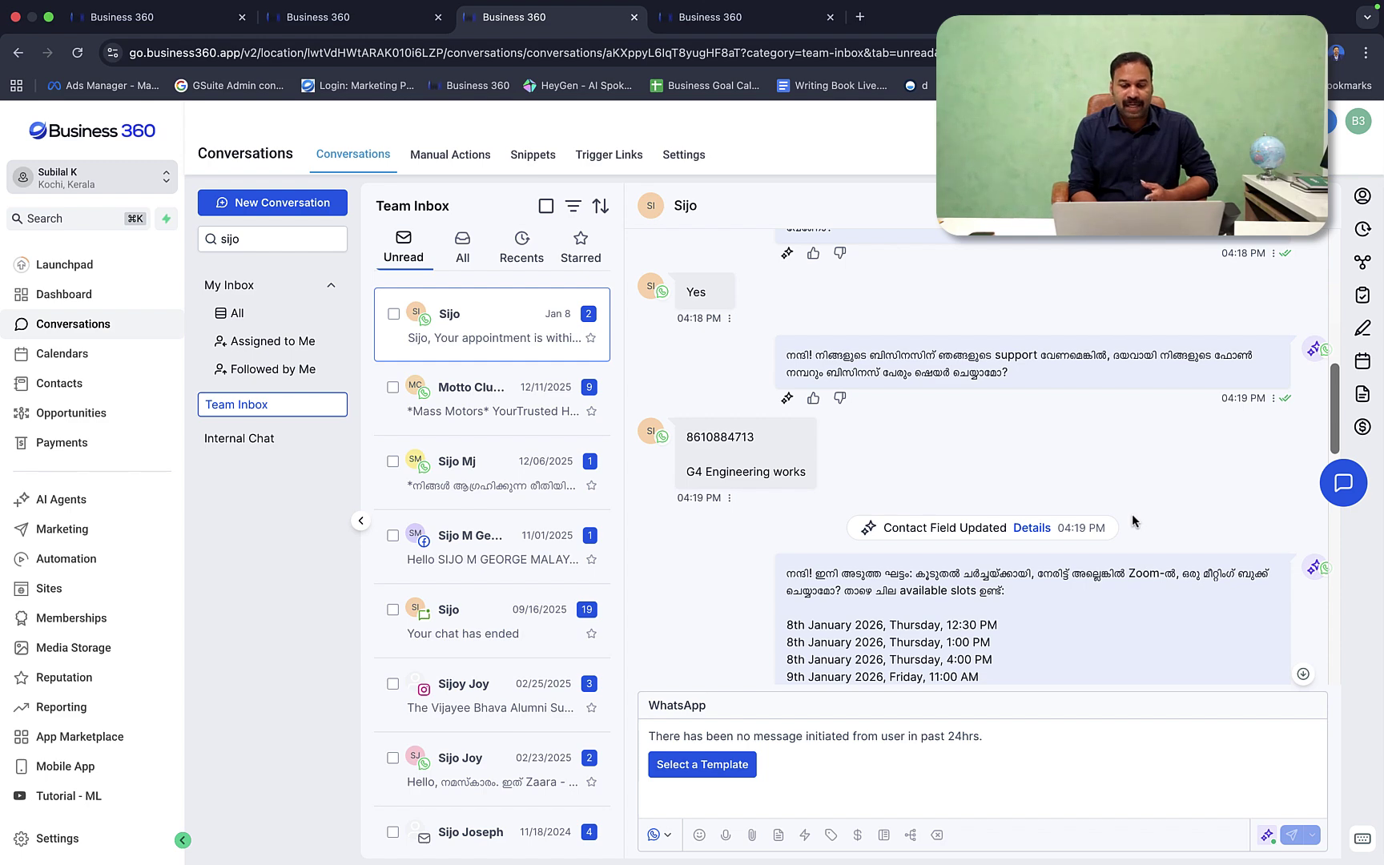
scroll(1118, 497, down, 1)
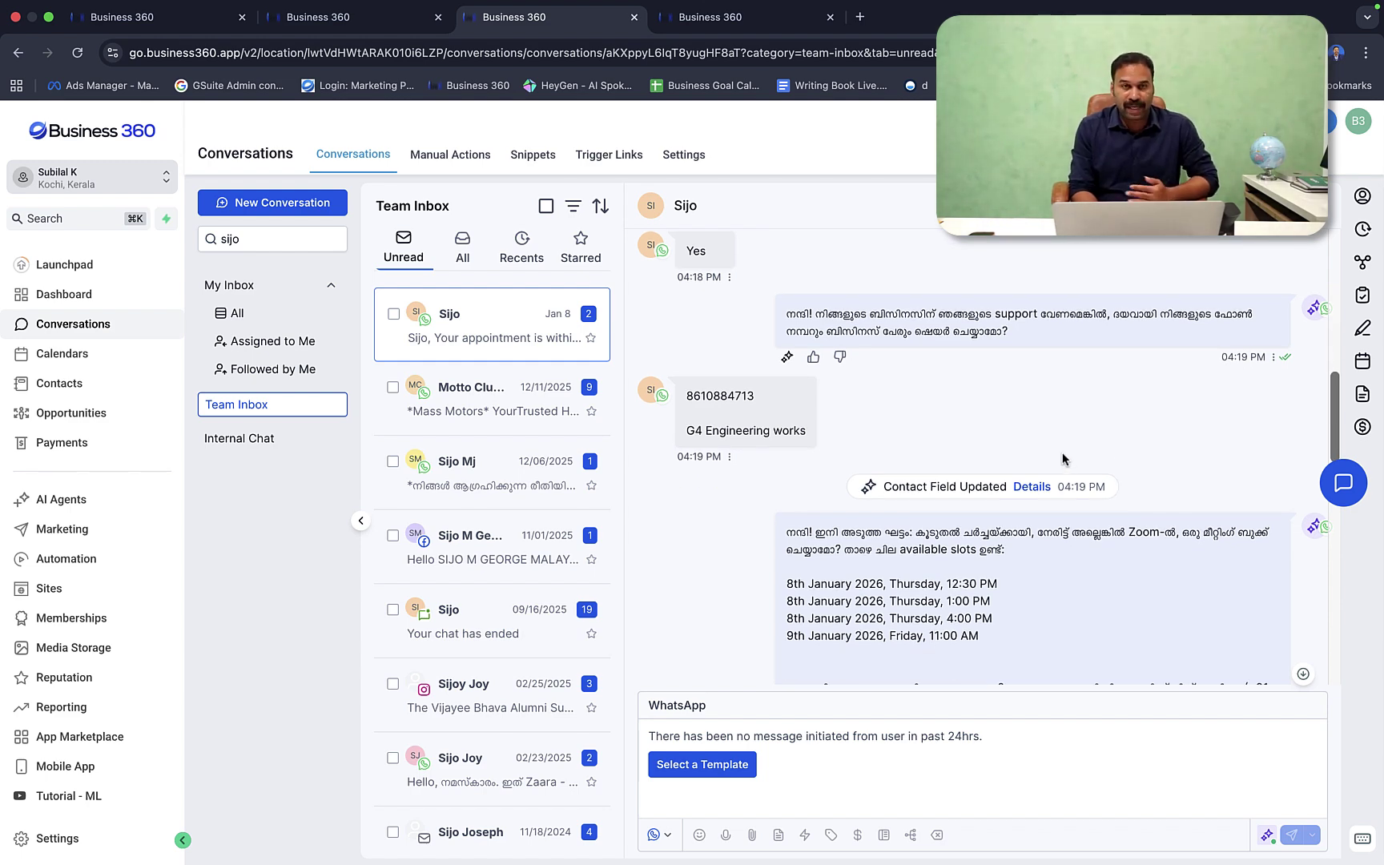
scroll(1062, 453, down, 4)
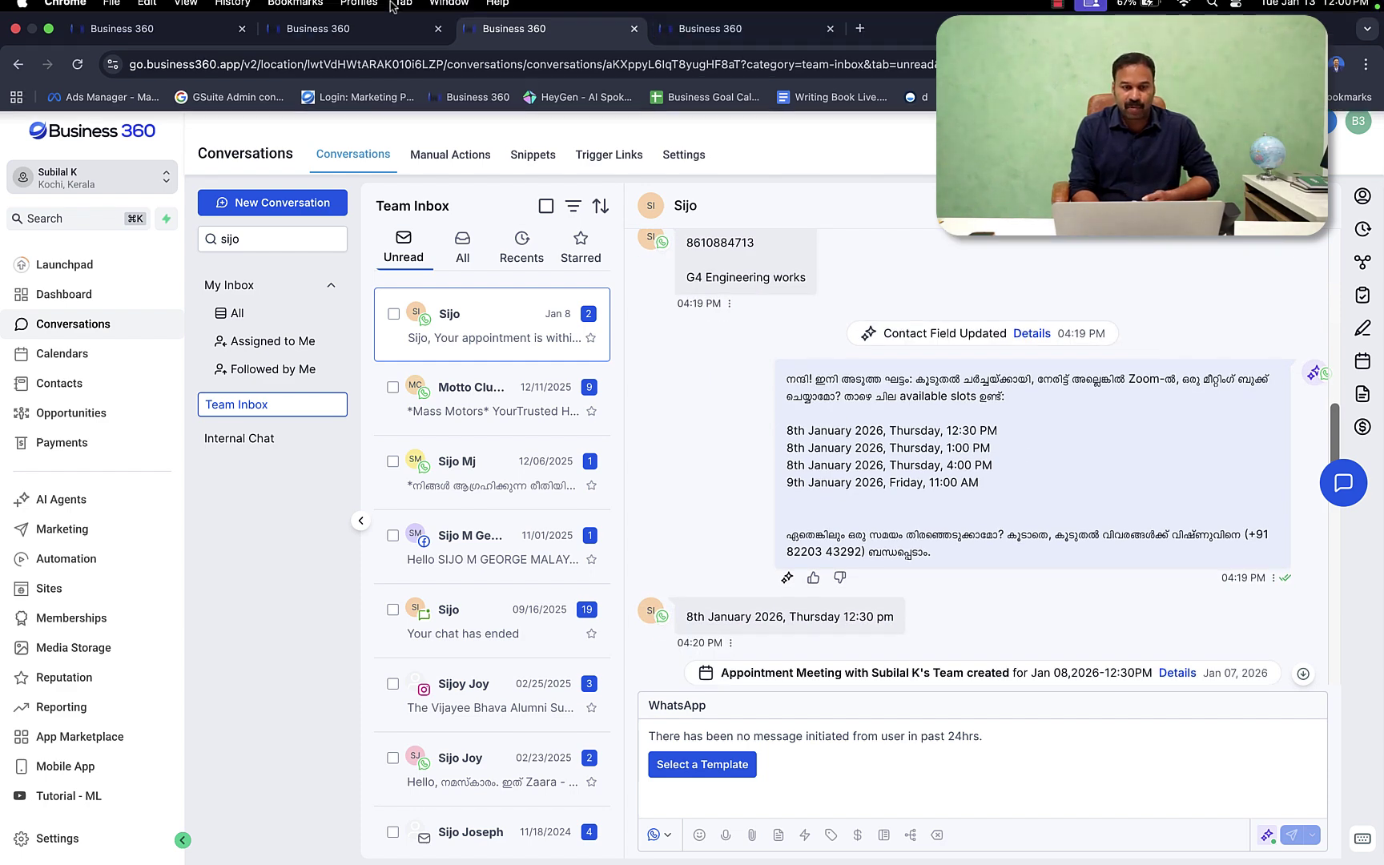
Step: Return to the workflow and examine the No Condition Met, Time Out, Need Appointment and Challenges Are Genuine branches
click(364, 45)
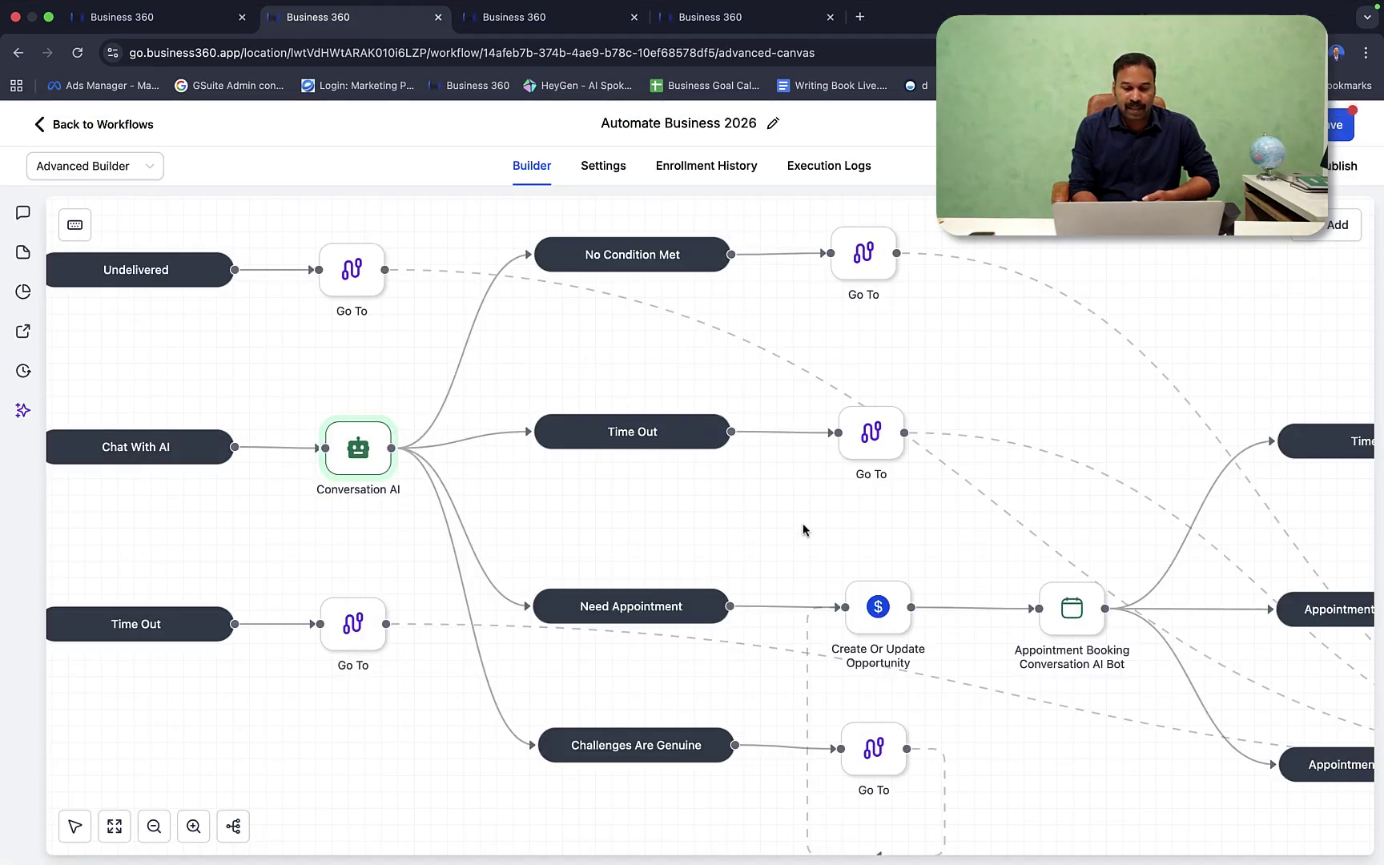
click(379, 454)
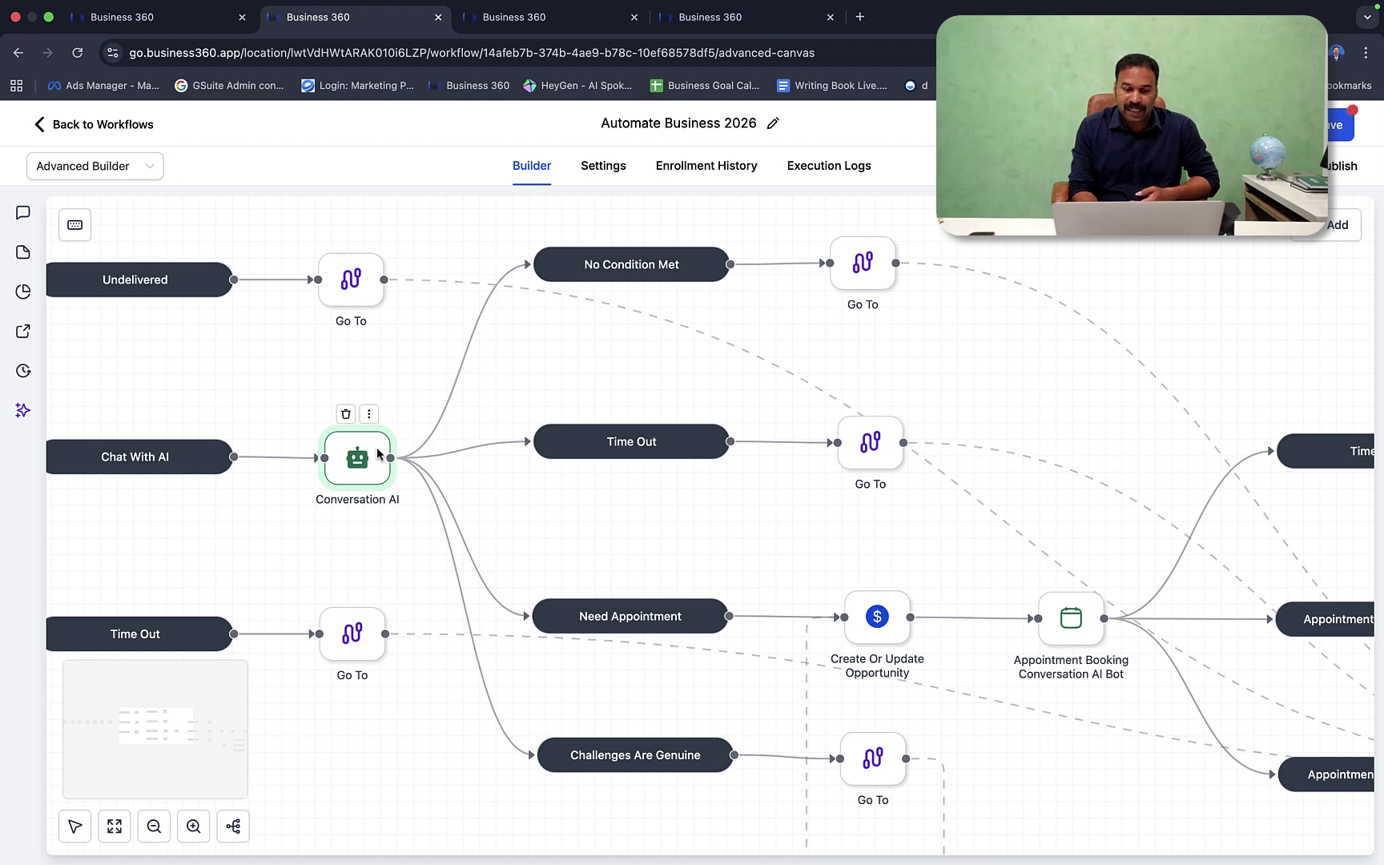
click(695, 274)
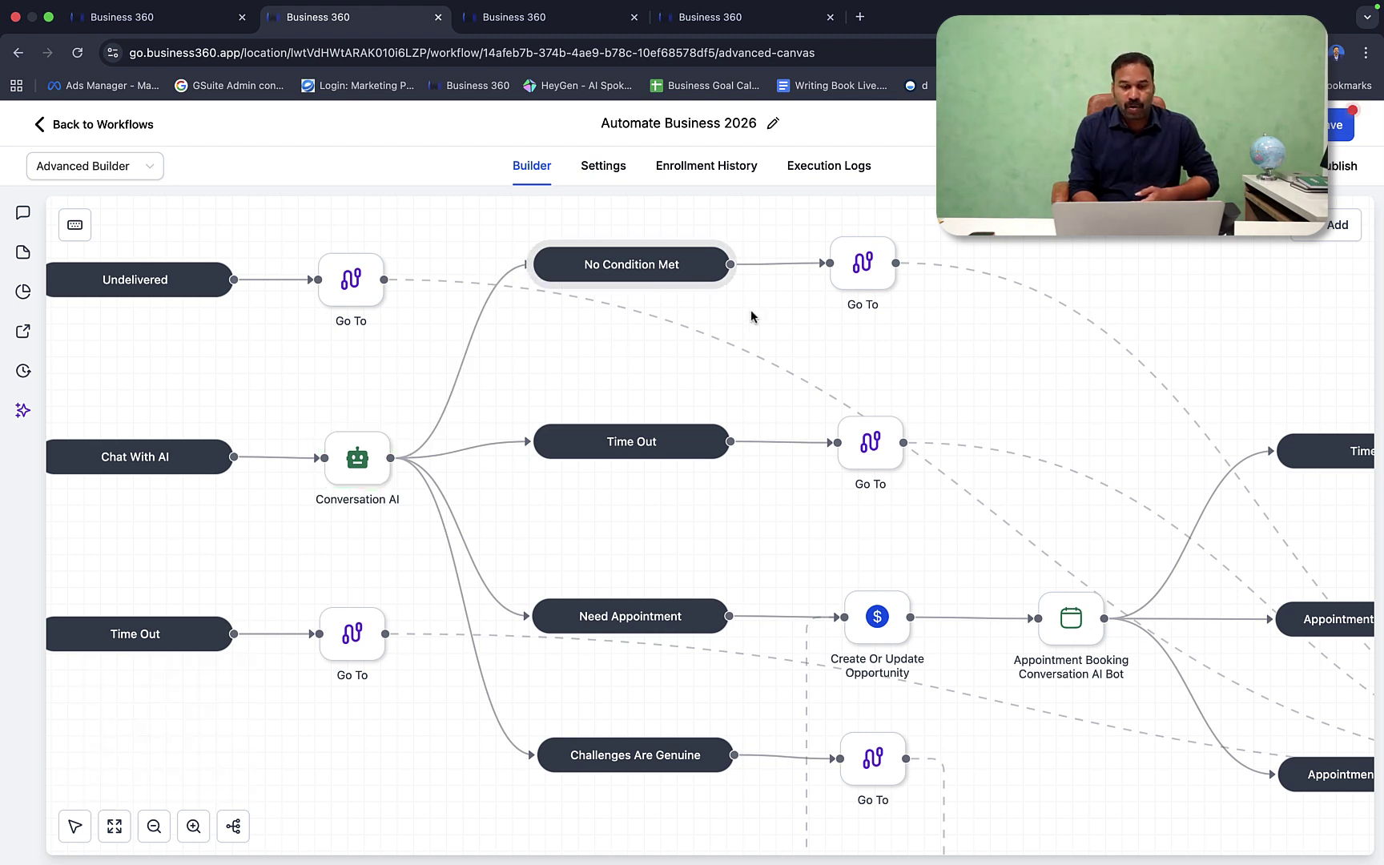
click(750, 310)
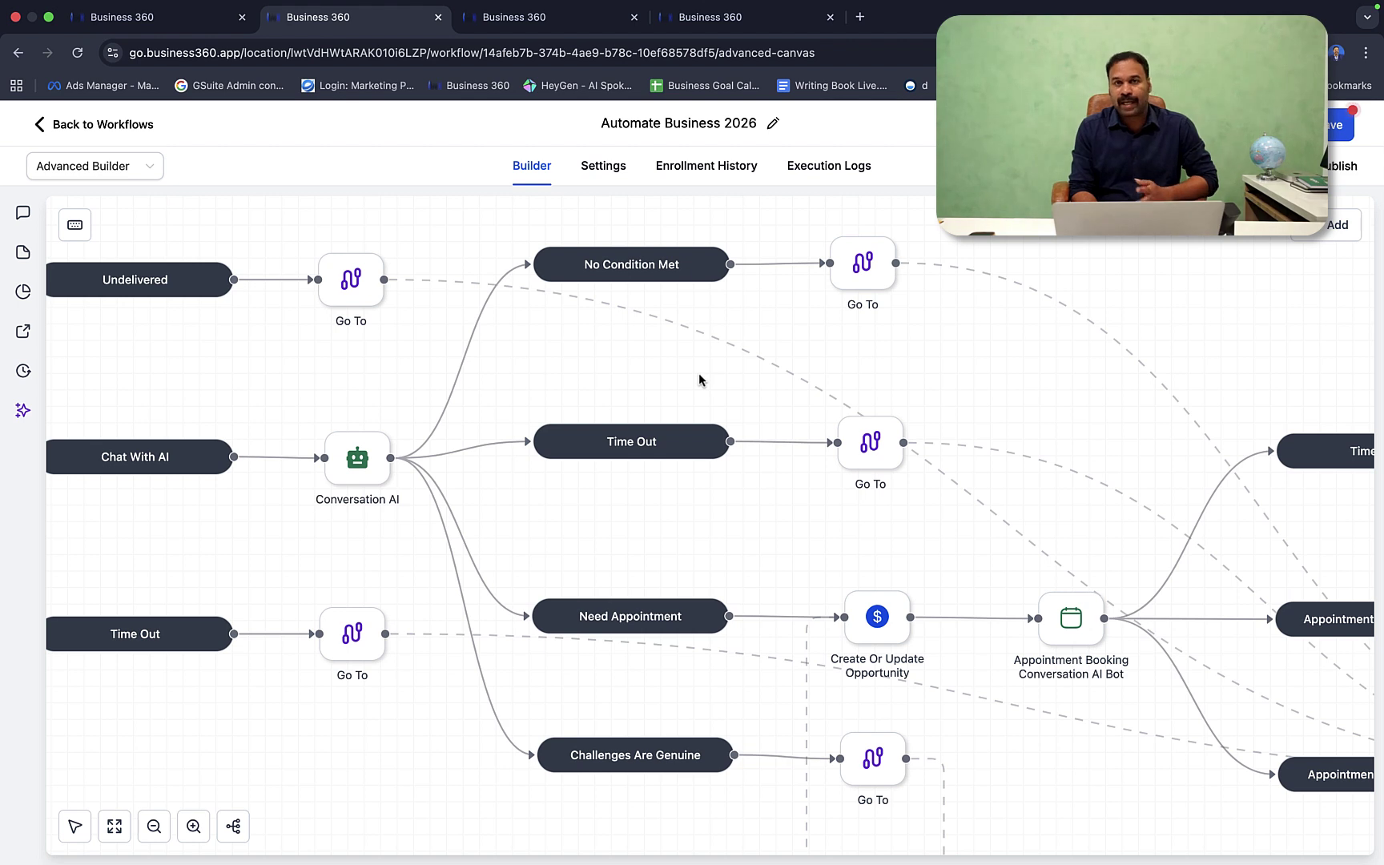
scroll(647, 553, down, 2)
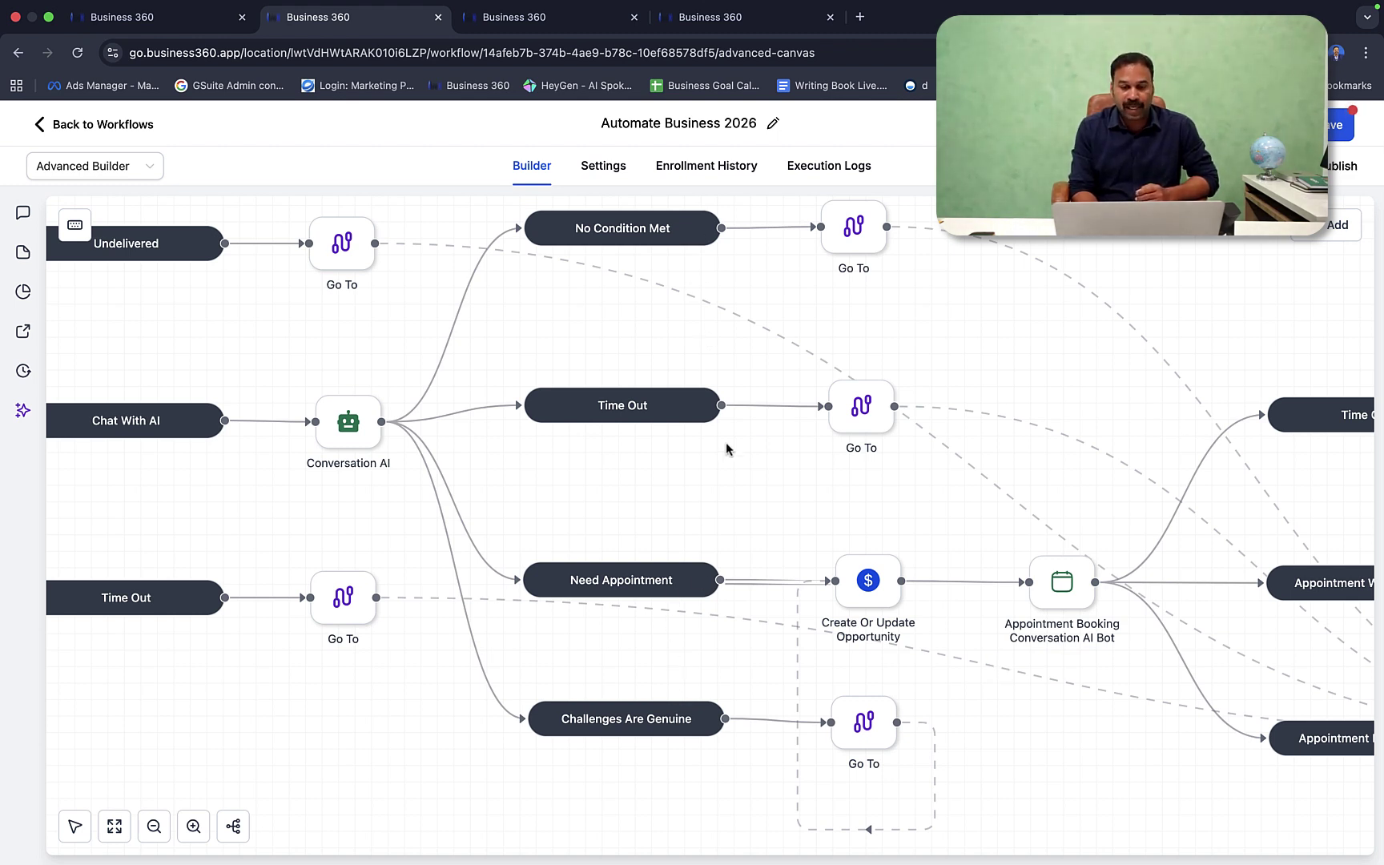
mouse_move(870, 362)
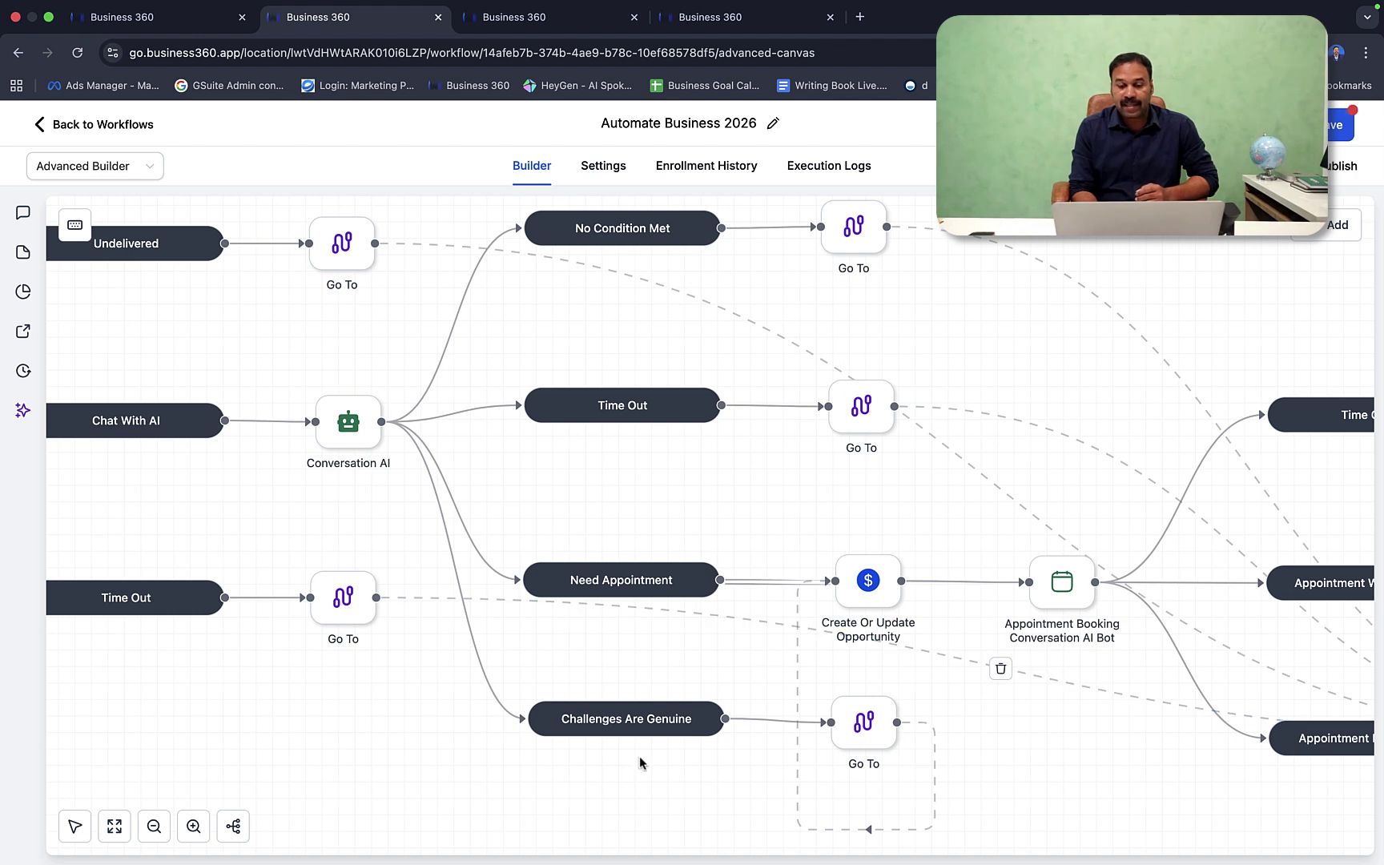
Step: Inspect the Create Or Update Opportunity action on the Need Appointment branch, compare it with the opportunities board, and close it without saving
mouse_move(874, 602)
scroll(873, 604, right, 5)
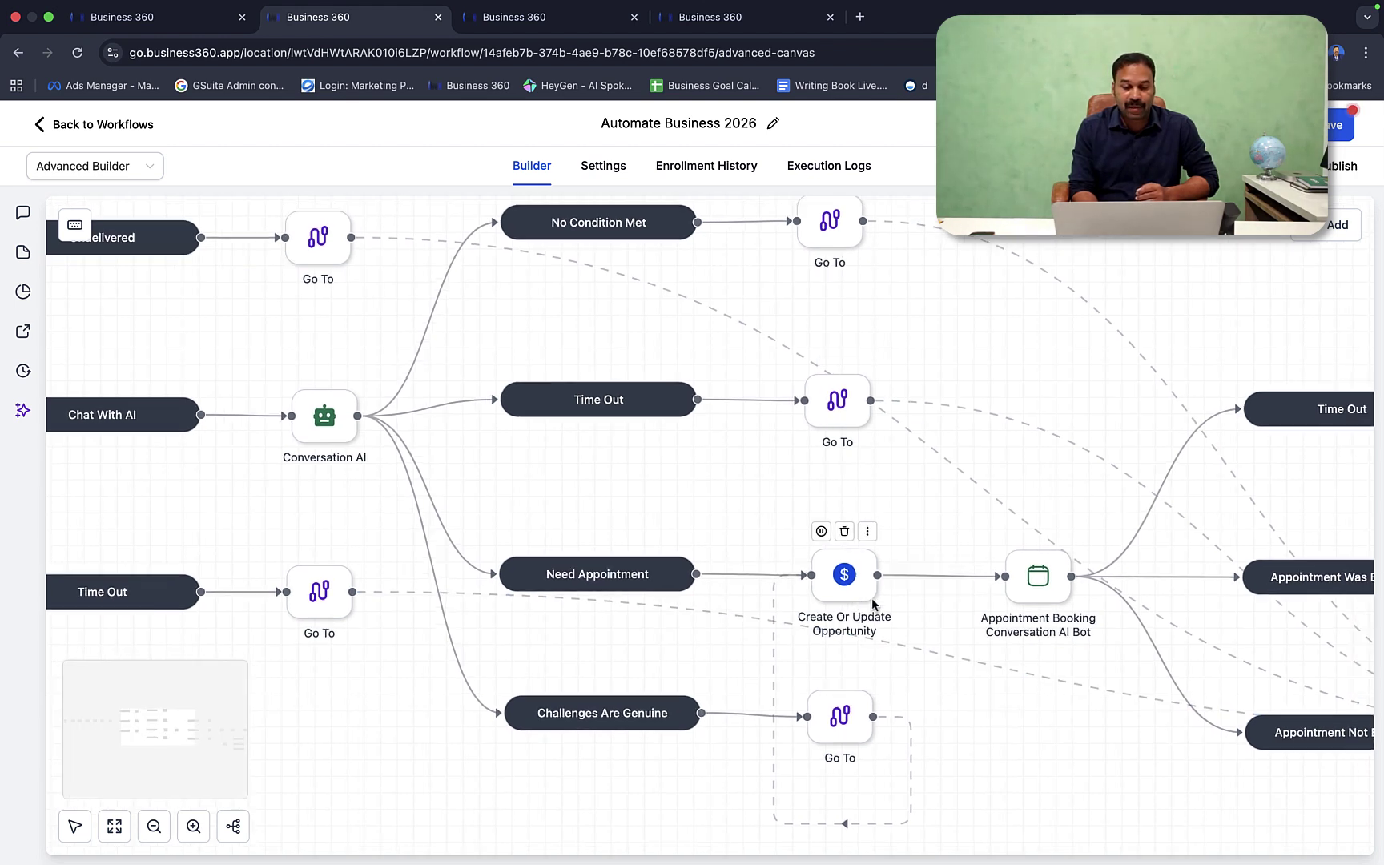
click(735, 591)
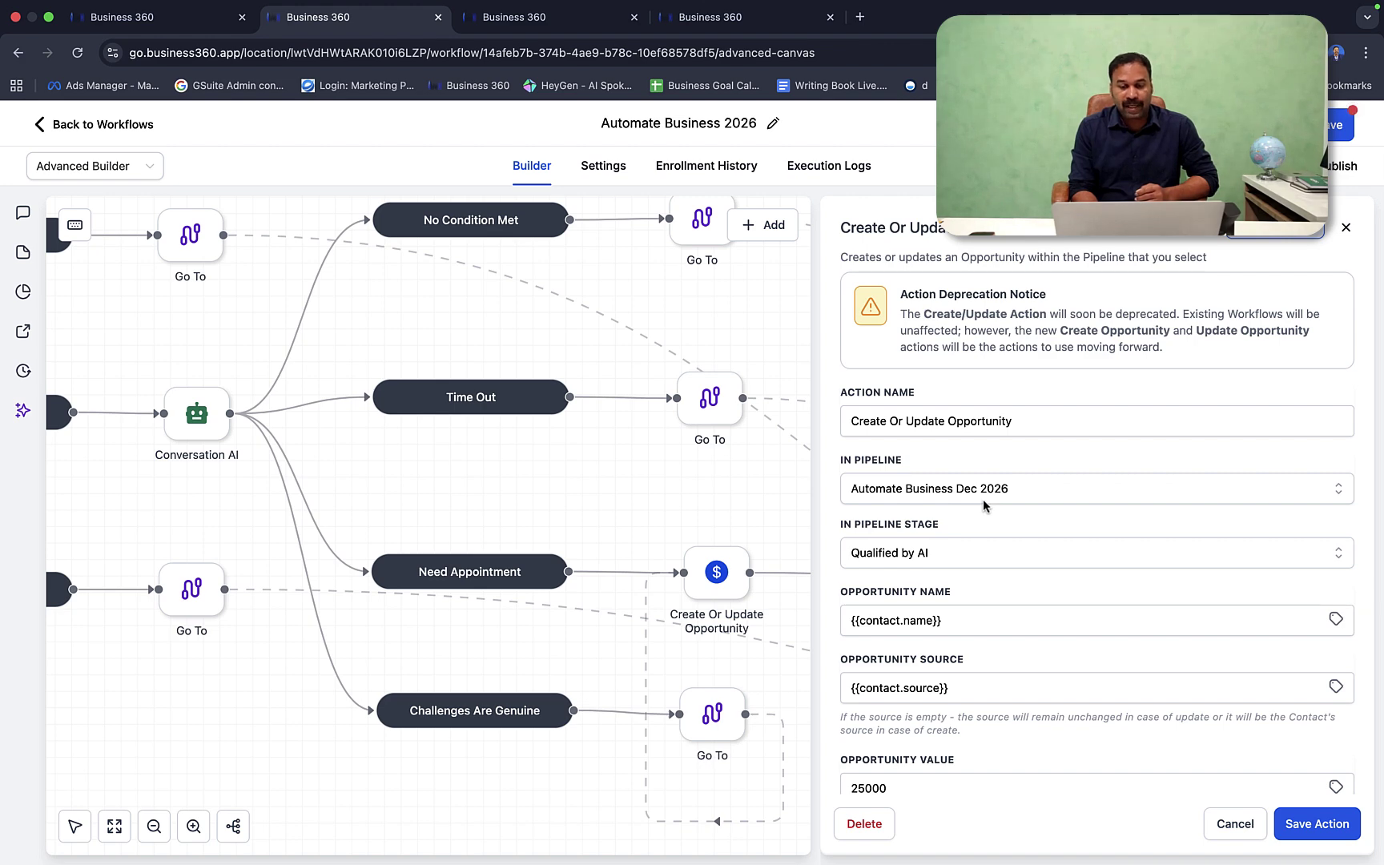
click(710, 17)
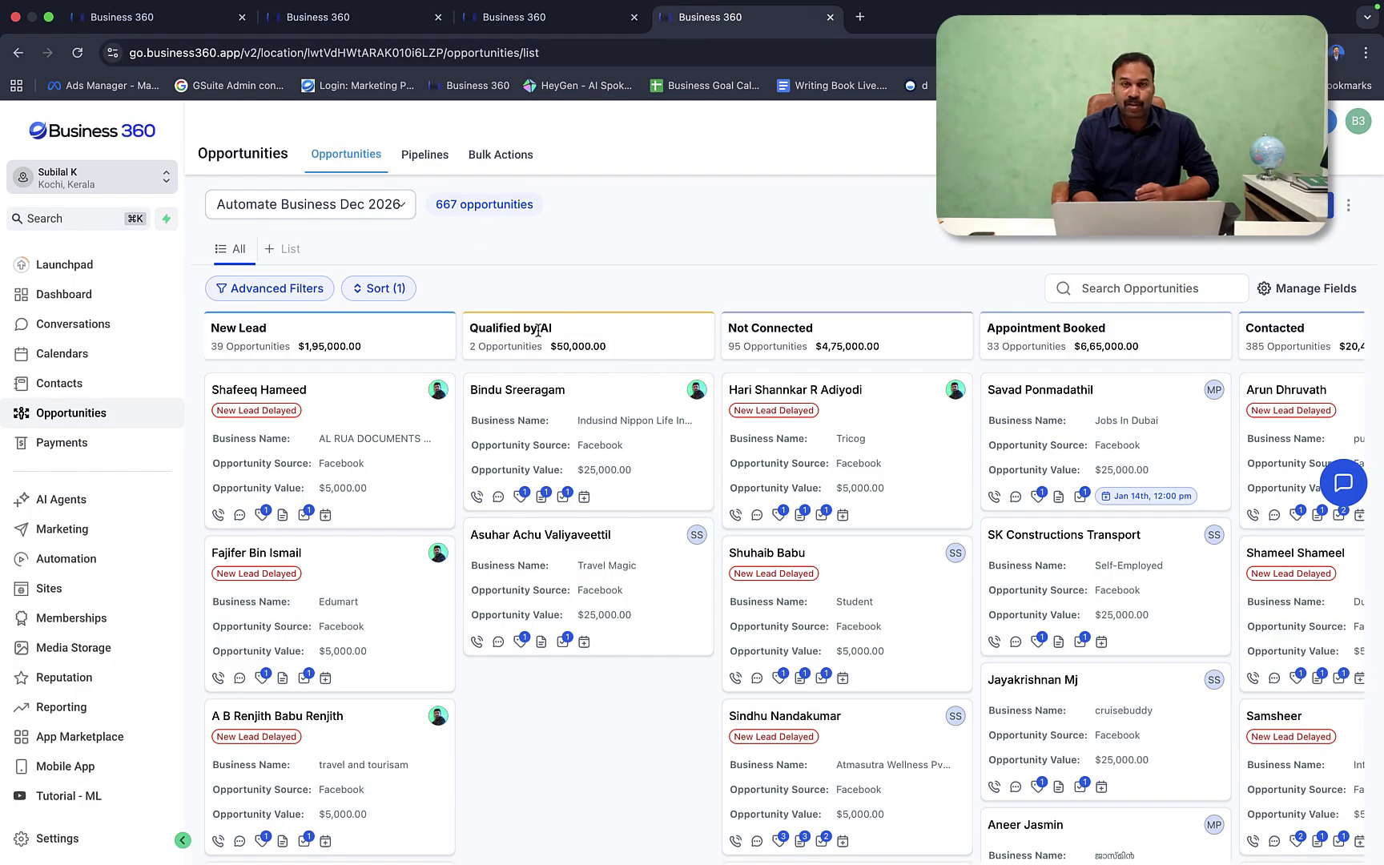
click(389, 23)
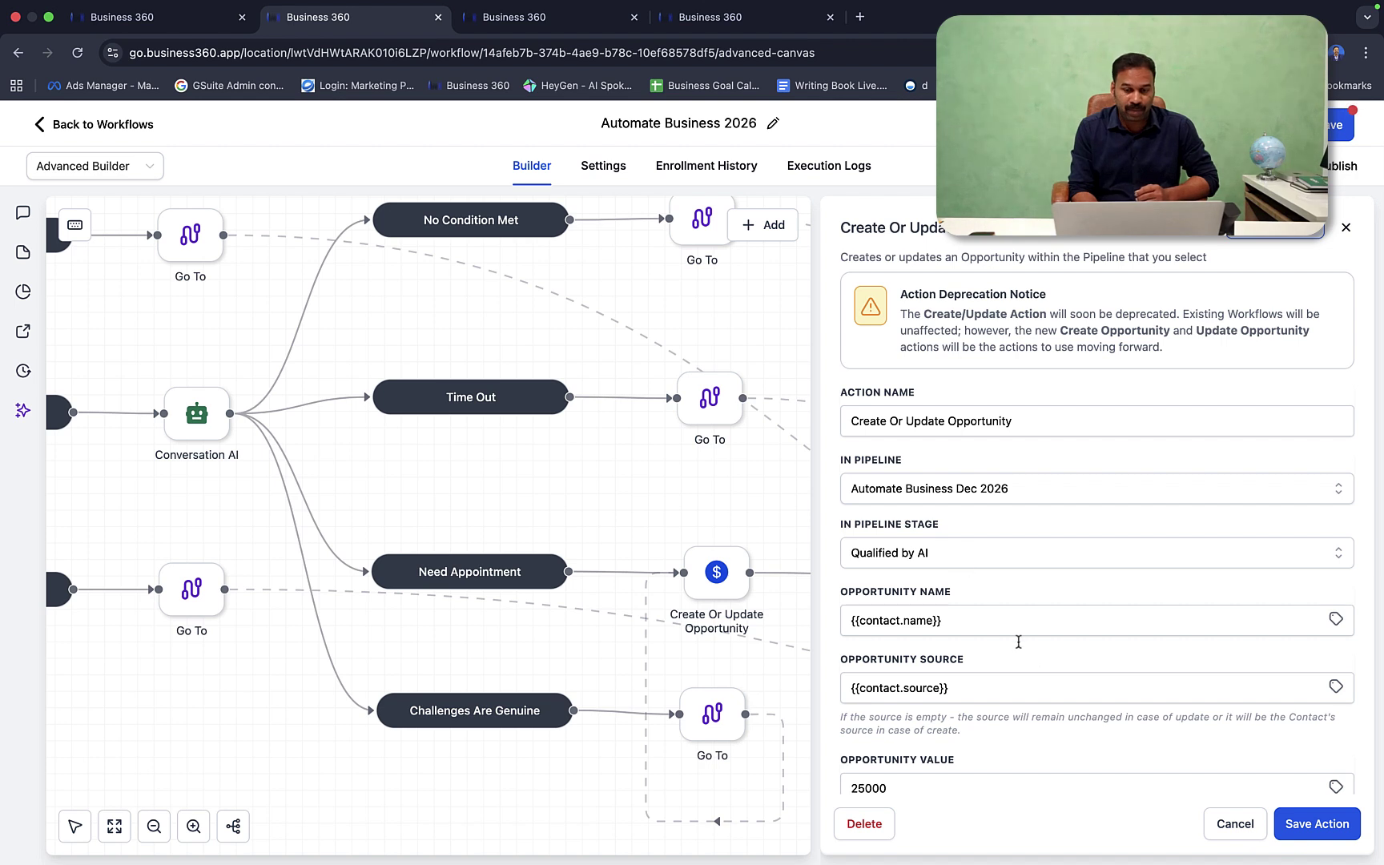
click(1236, 838)
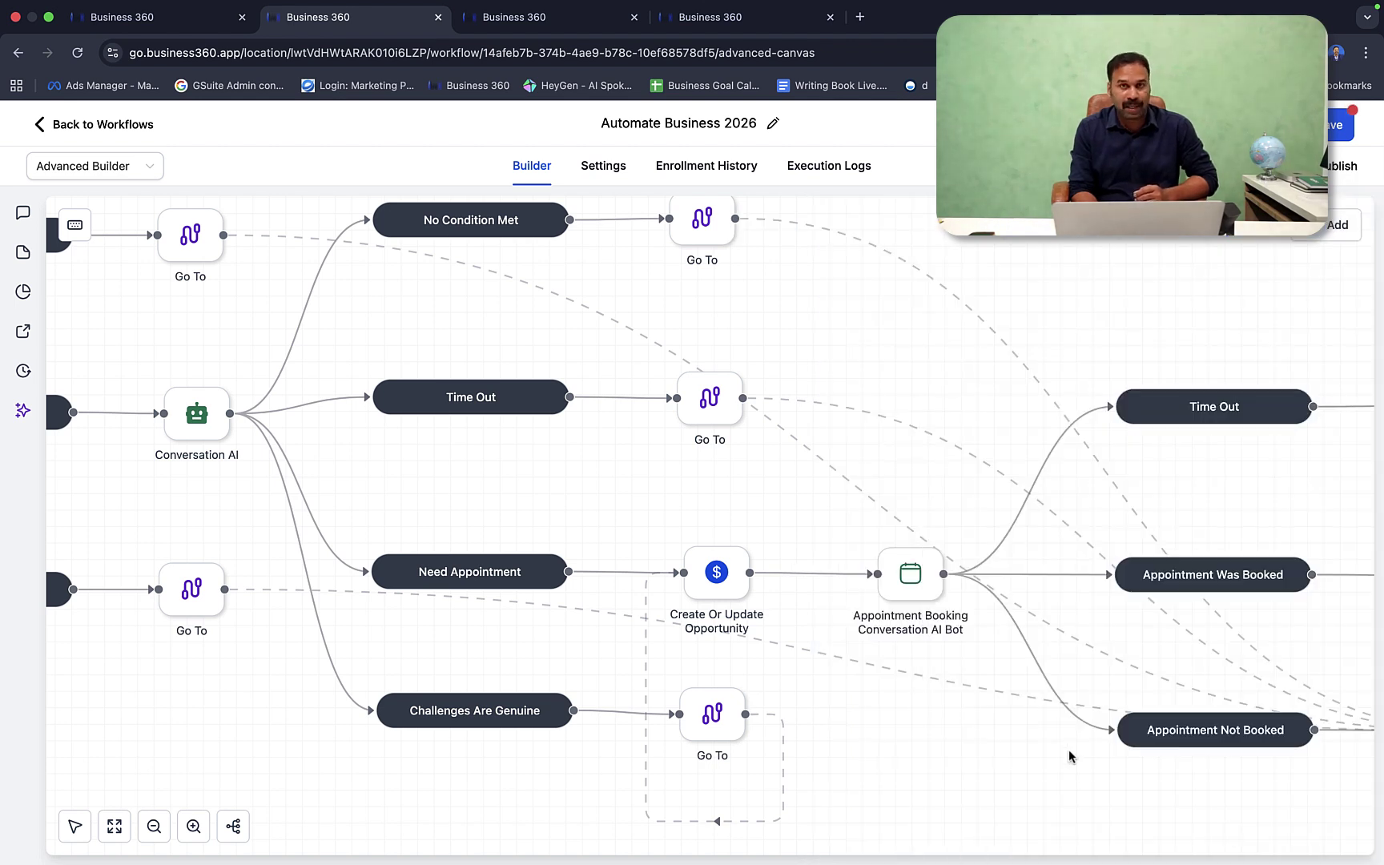
mouse_move(715, 595)
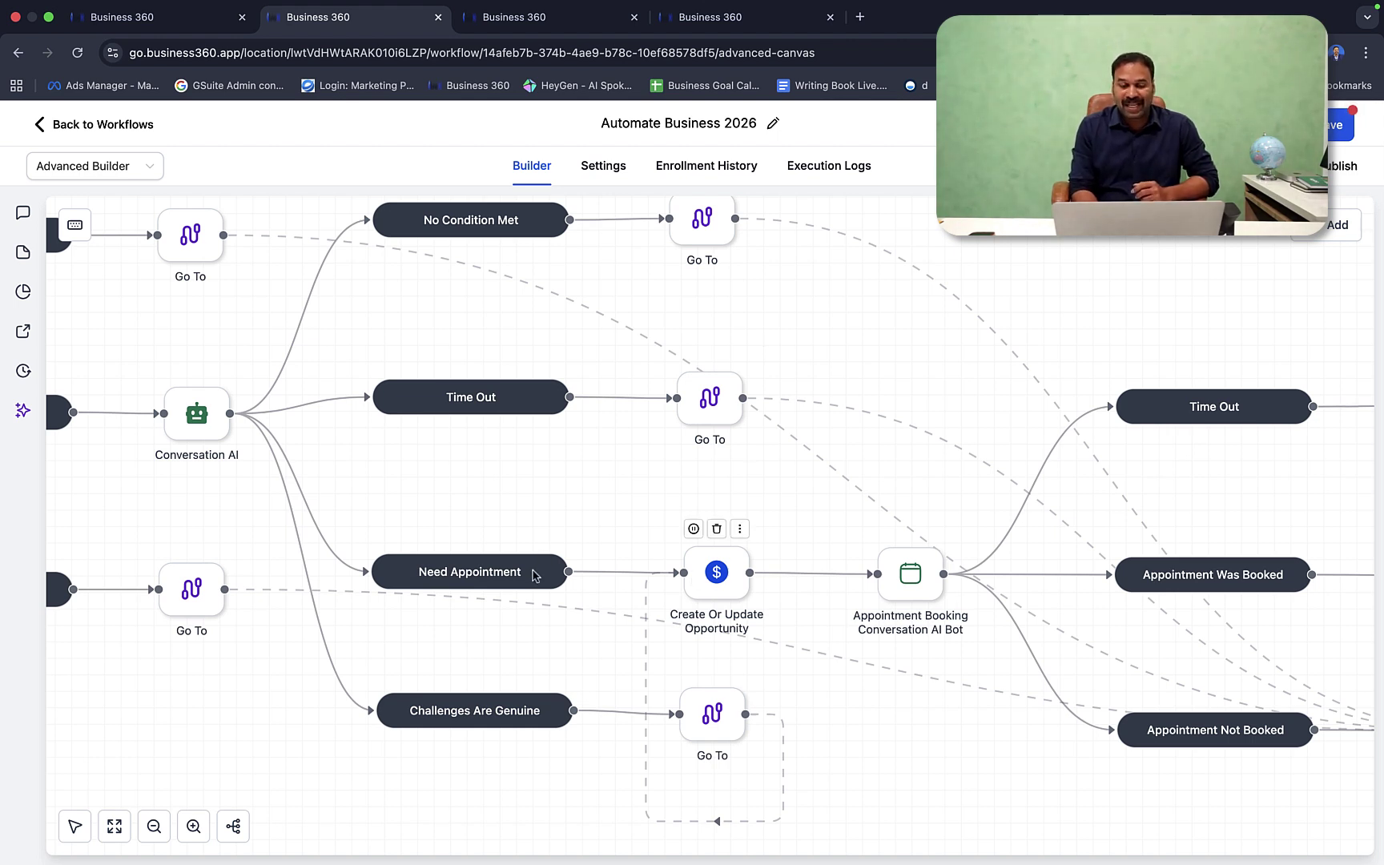
scroll(525, 610, right, 1)
scroll(525, 610, right, 5)
scroll(676, 549, down, 2)
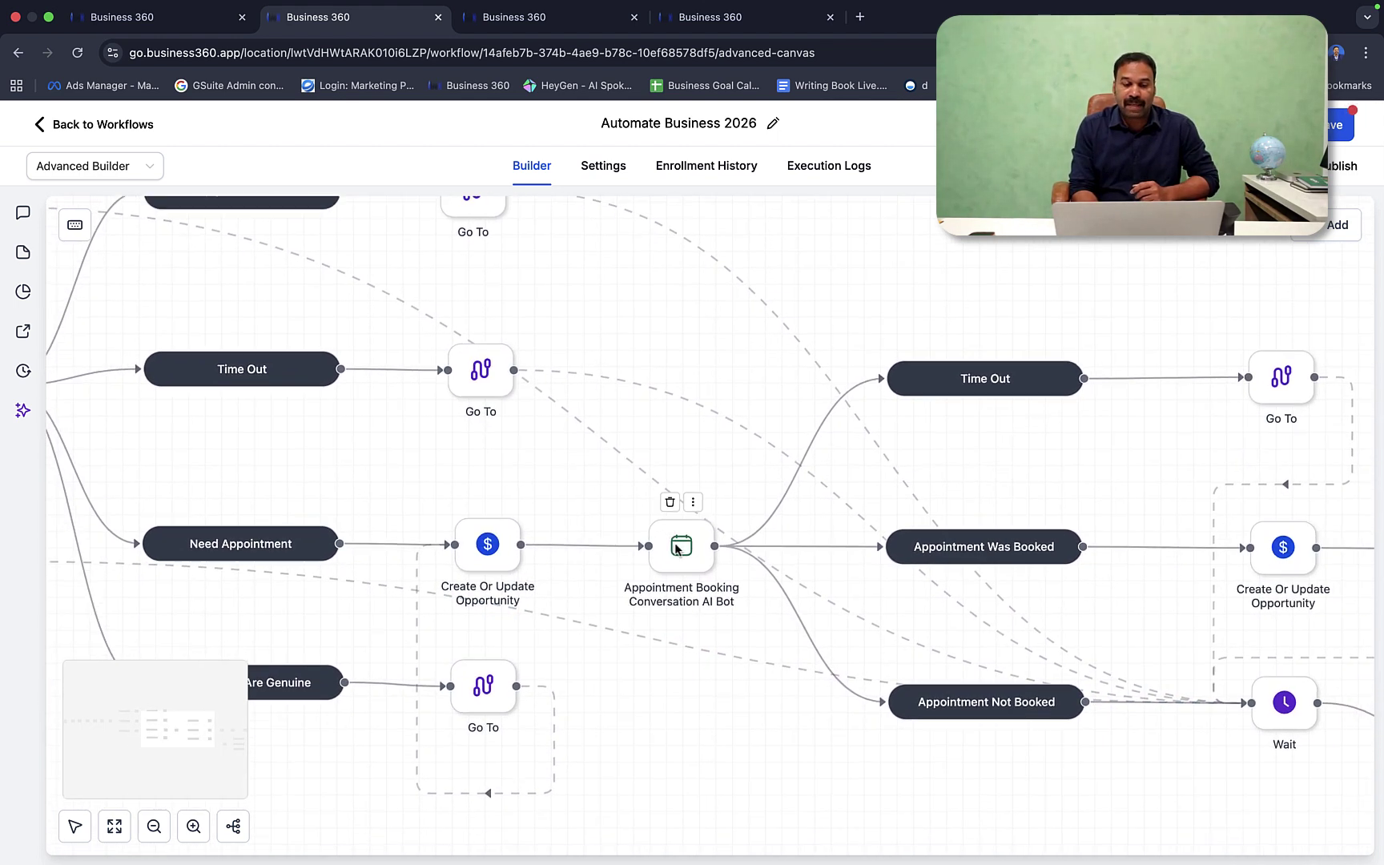
scroll(673, 604, down, 2)
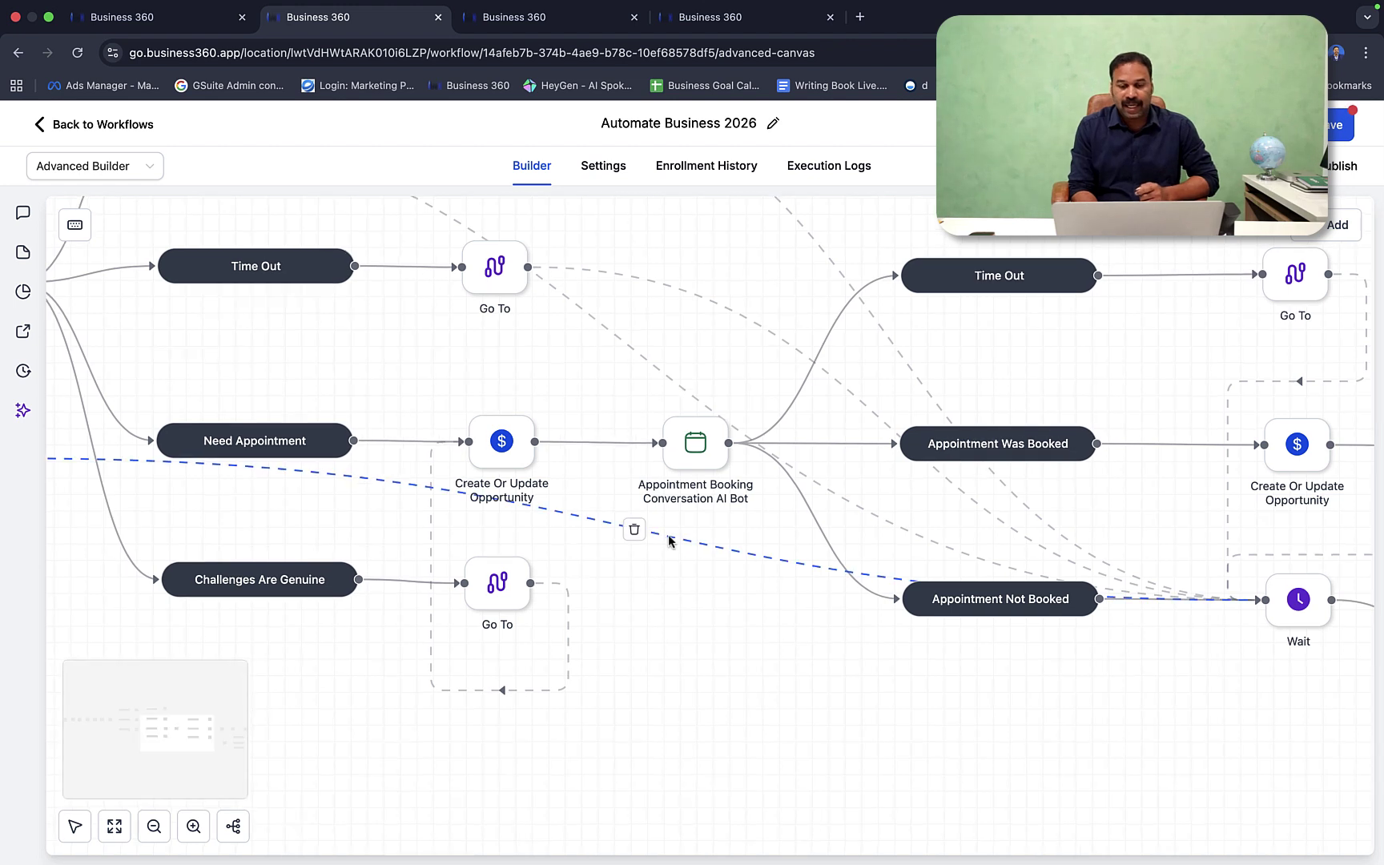
scroll(673, 560, up, 1)
scroll(672, 561, right, 1)
click(681, 493)
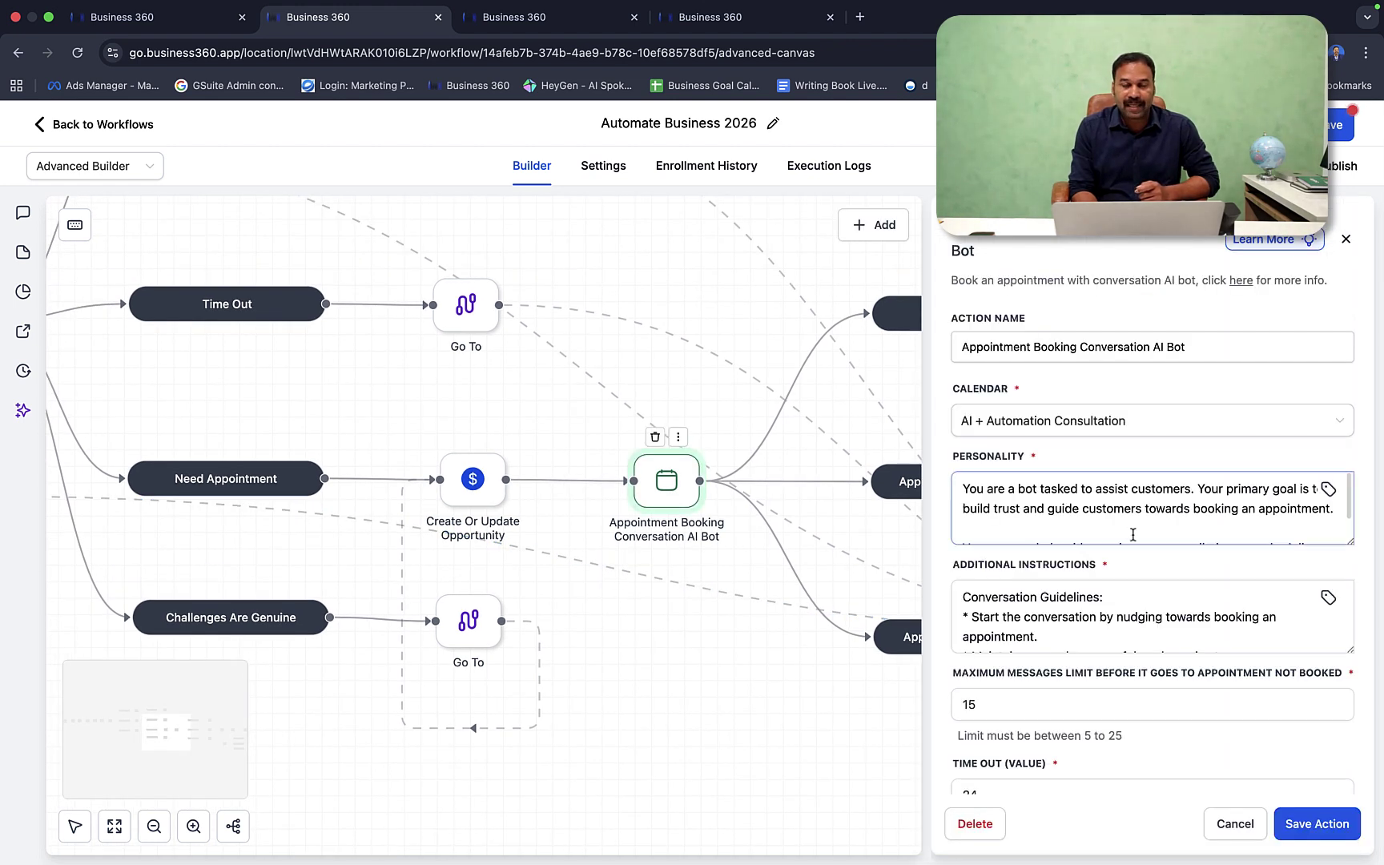
scroll(1249, 563, down, 10)
scroll(1249, 562, up, 10)
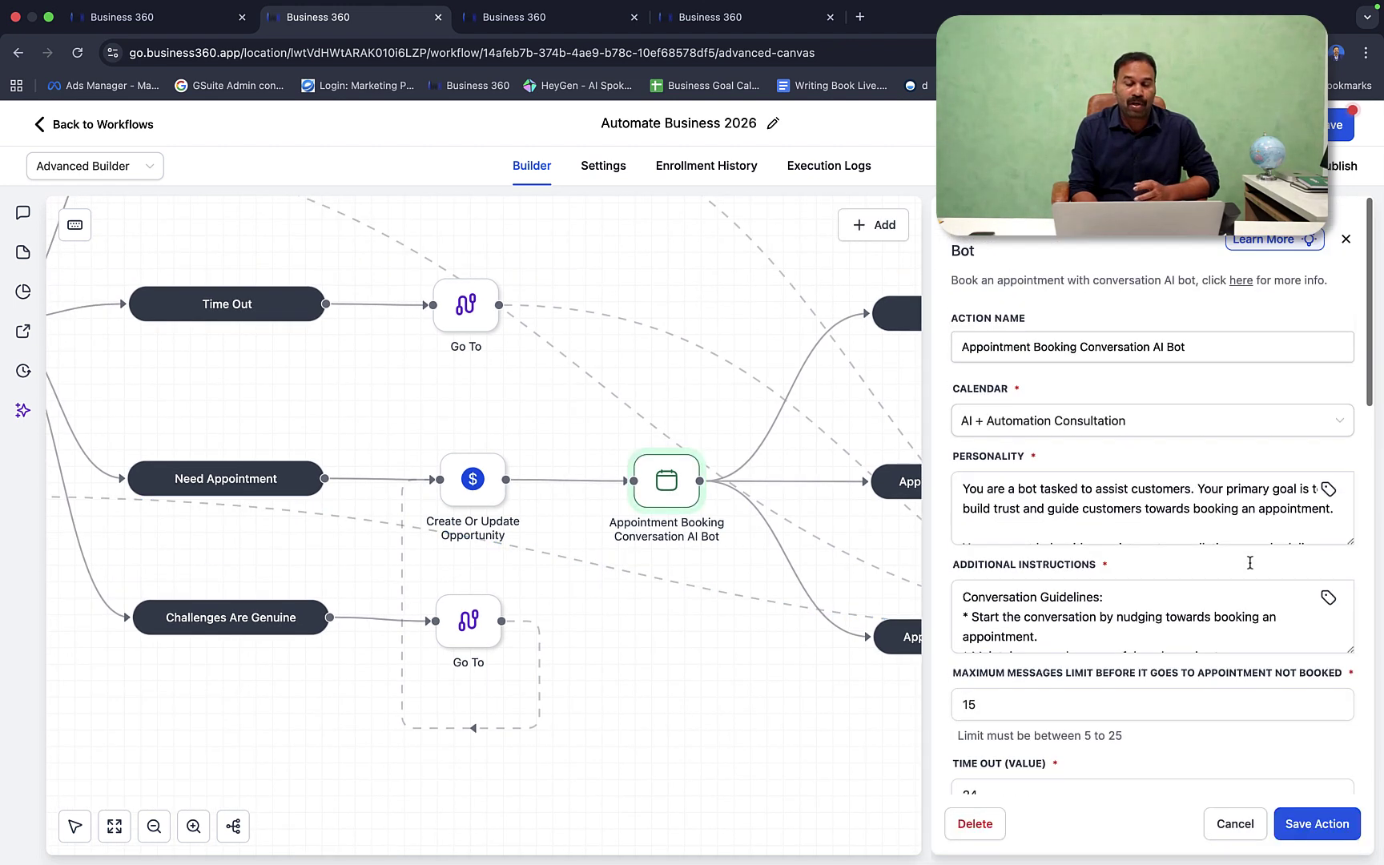
scroll(1249, 562, down, 10)
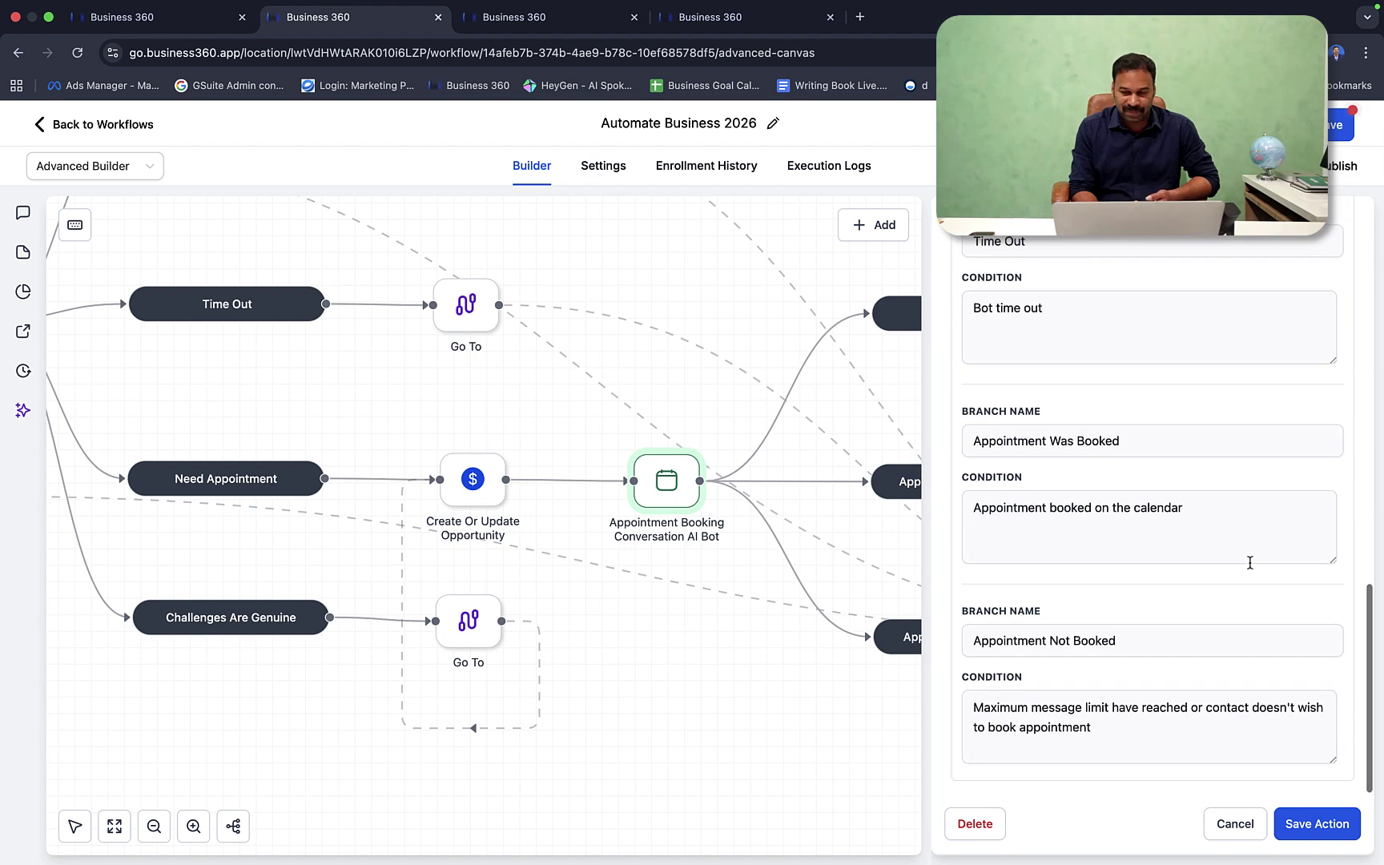
scroll(1250, 563, up, 10)
click(1231, 825)
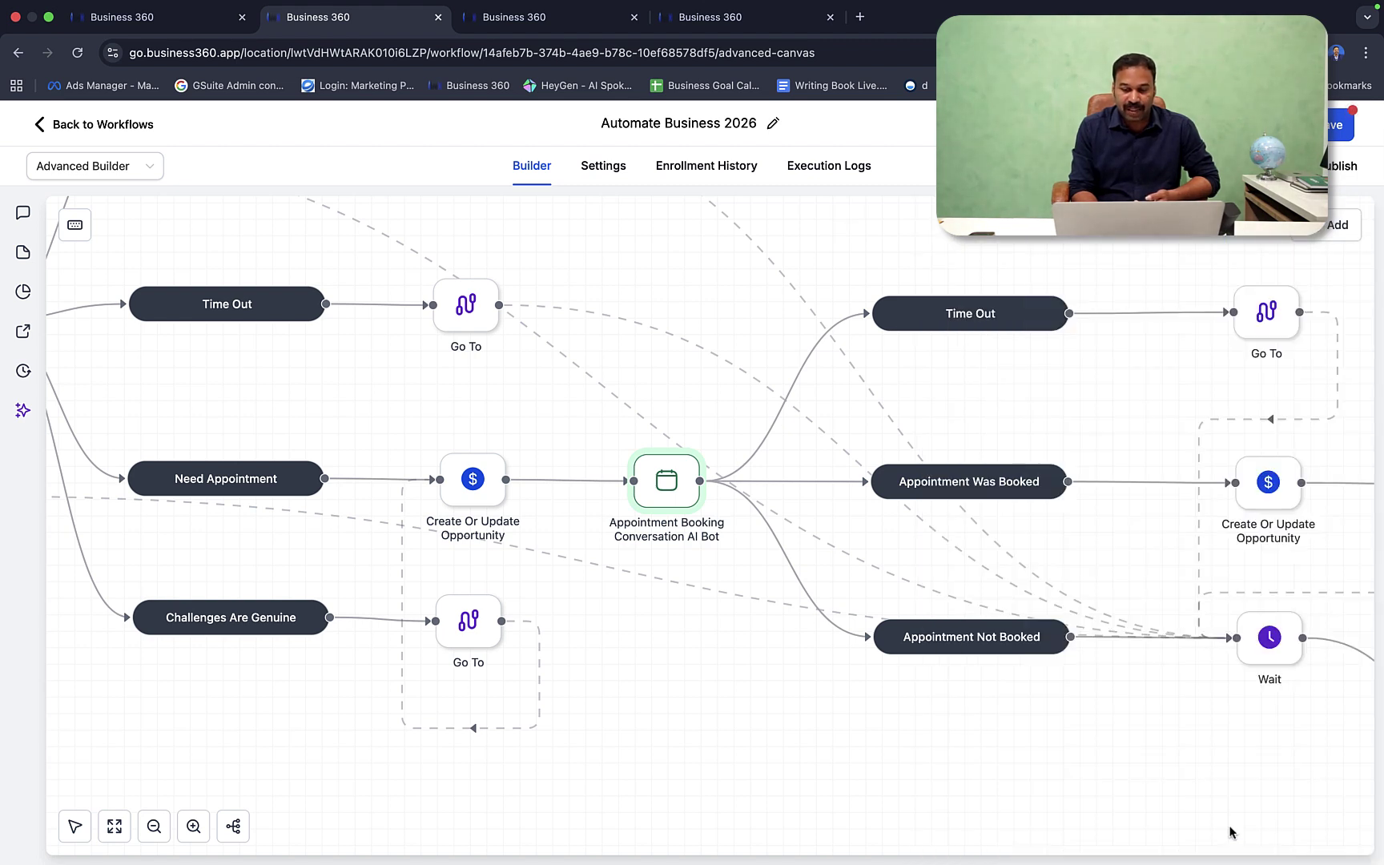
Step: Read the slot selection and the appointment and opportunity entries in the lead's conversation, and compare them with the opportunities board
click(709, 17)
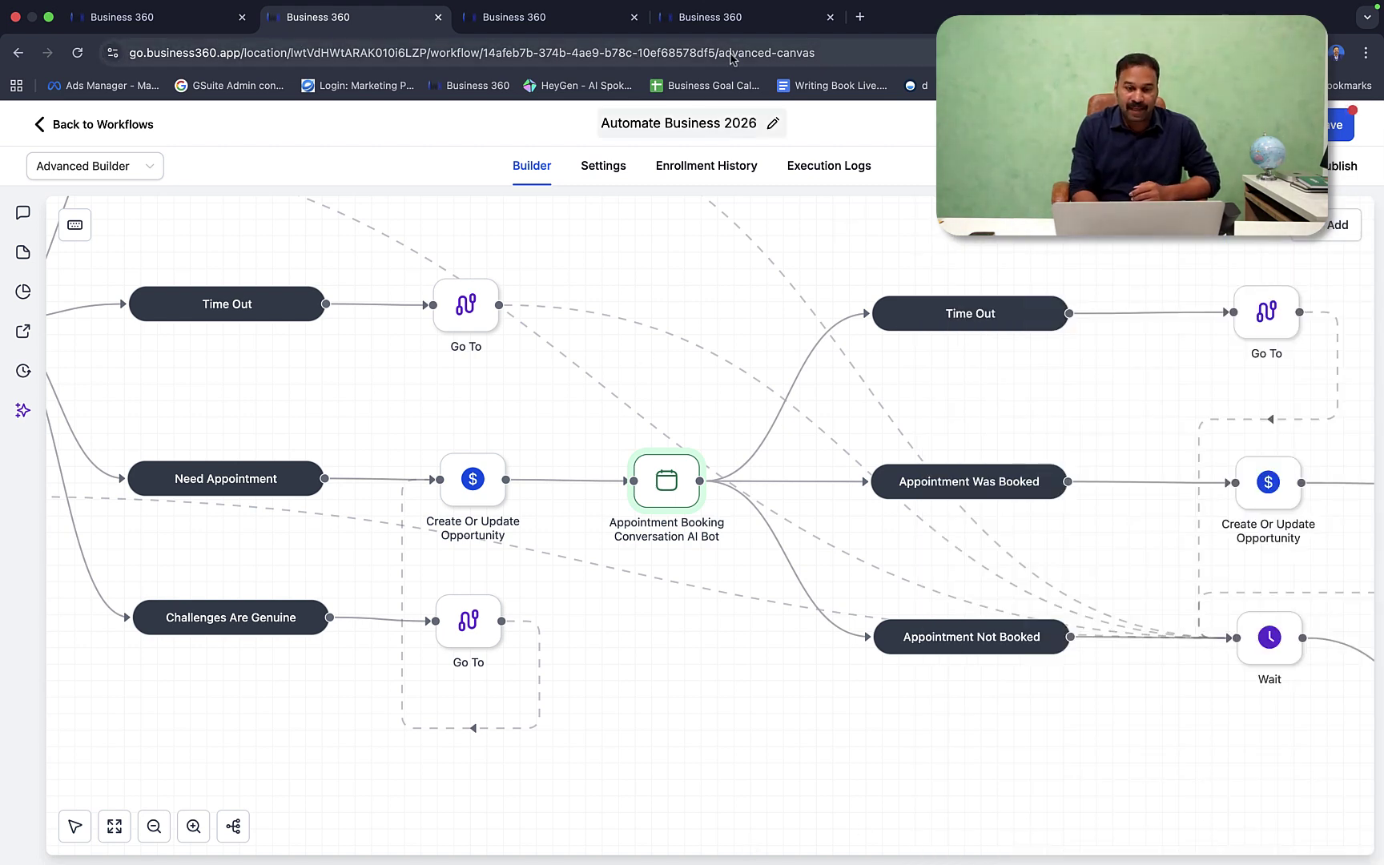
click(584, 17)
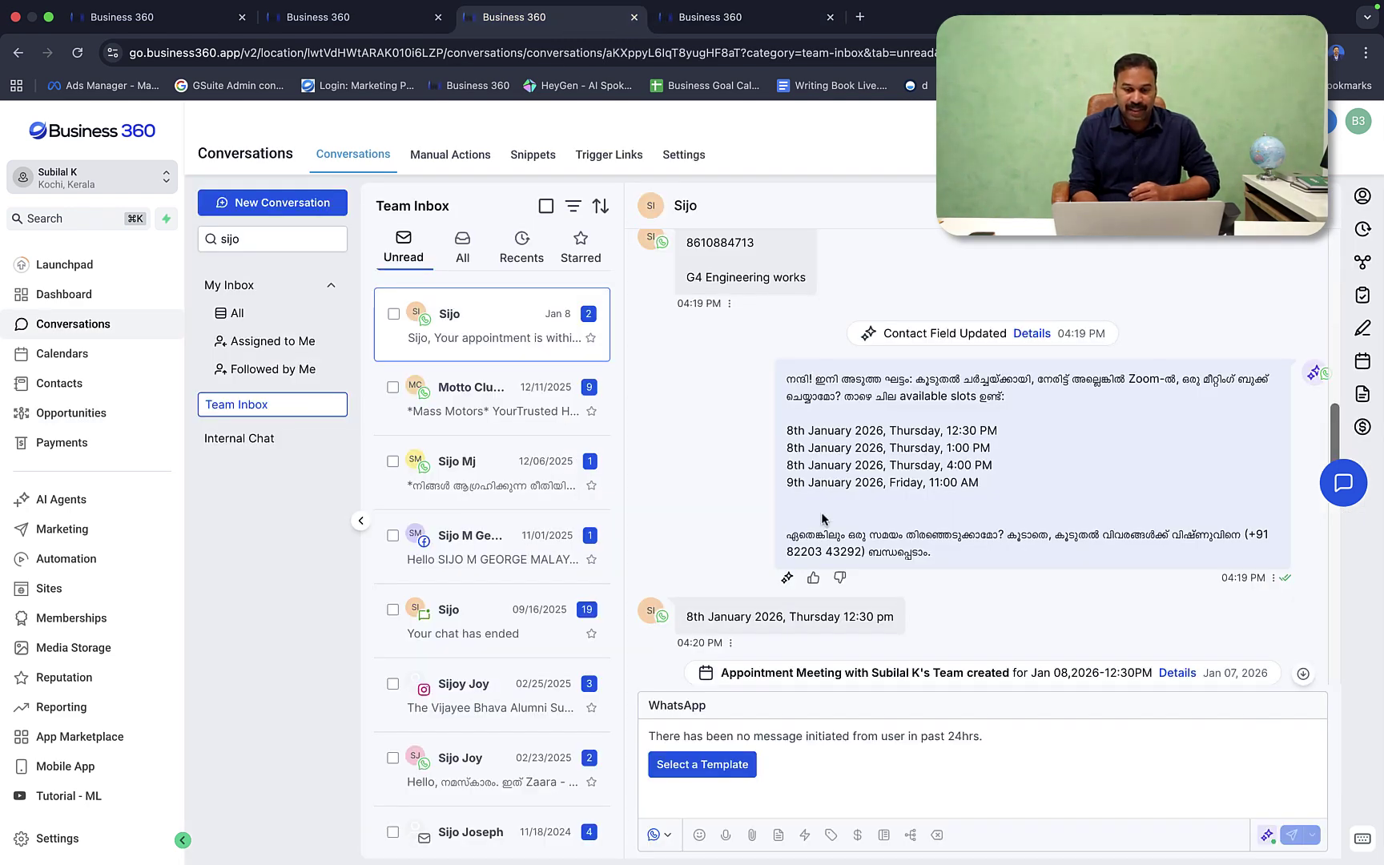
scroll(826, 522, down, 1)
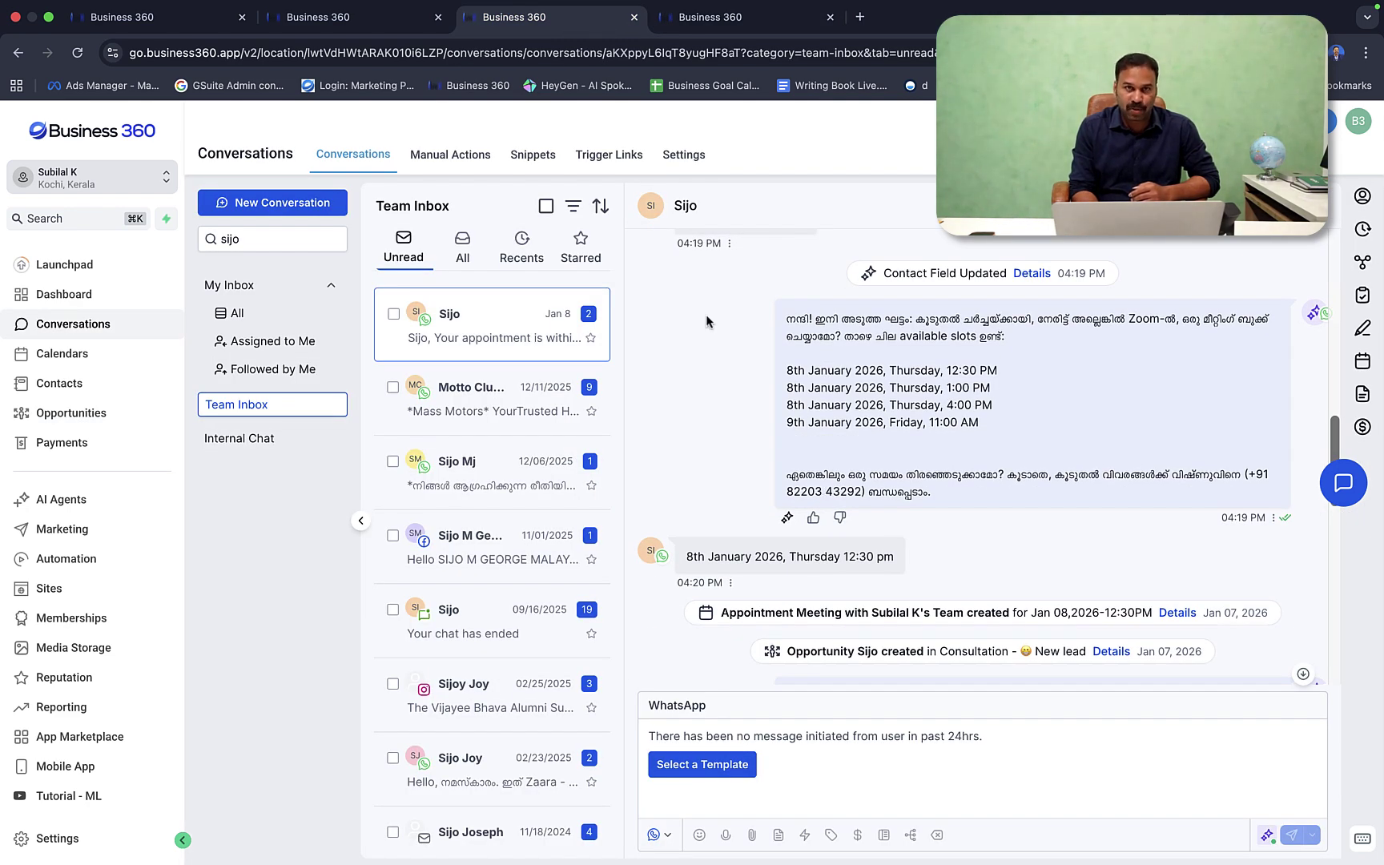
scroll(747, 347, down, 2)
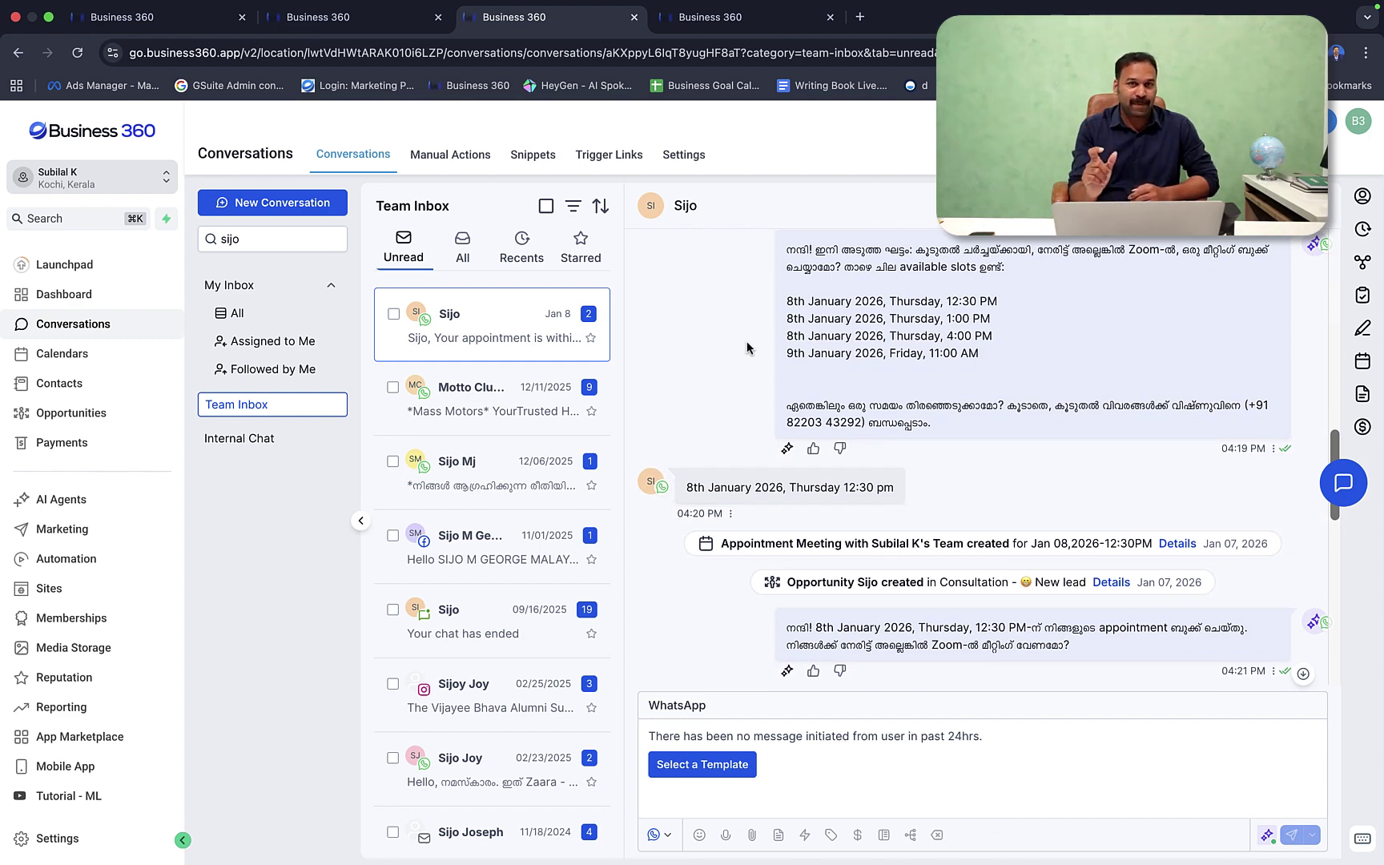
scroll(872, 509, down, 1)
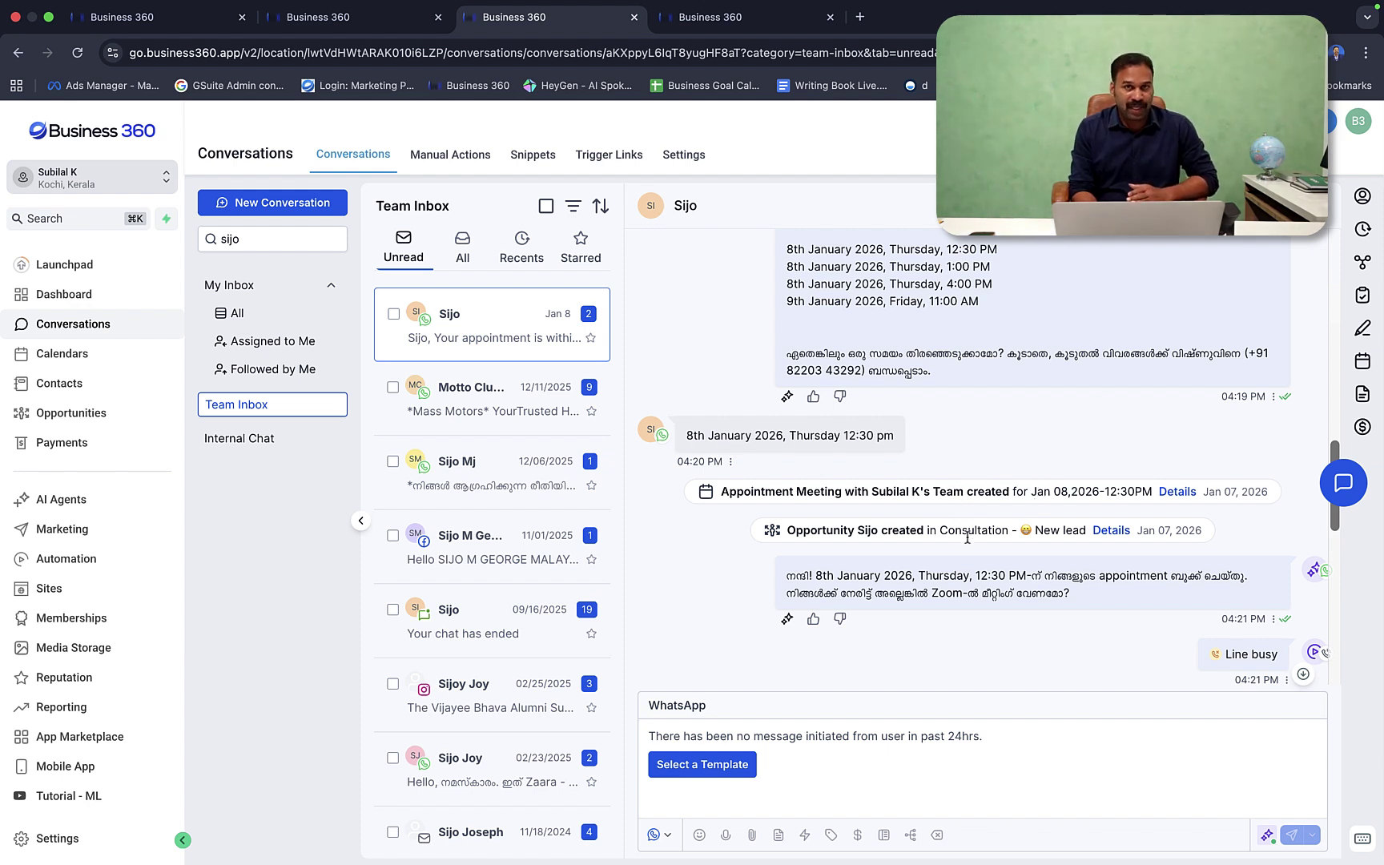
click(741, 16)
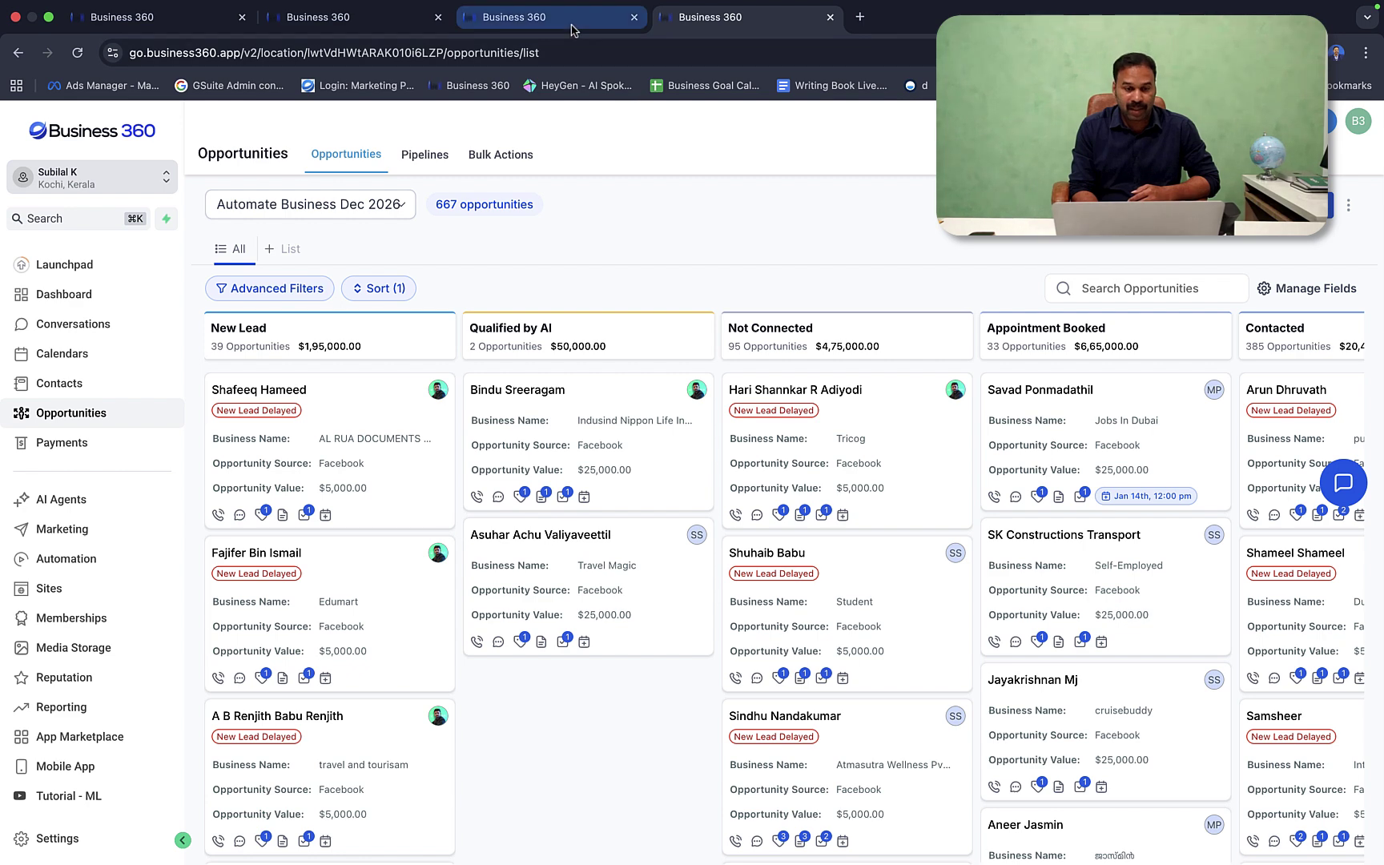
Step: Return to the lead's conversation and read the meeting location exchange, booking confirmation and appointment reminder messages through to the end
click(529, 17)
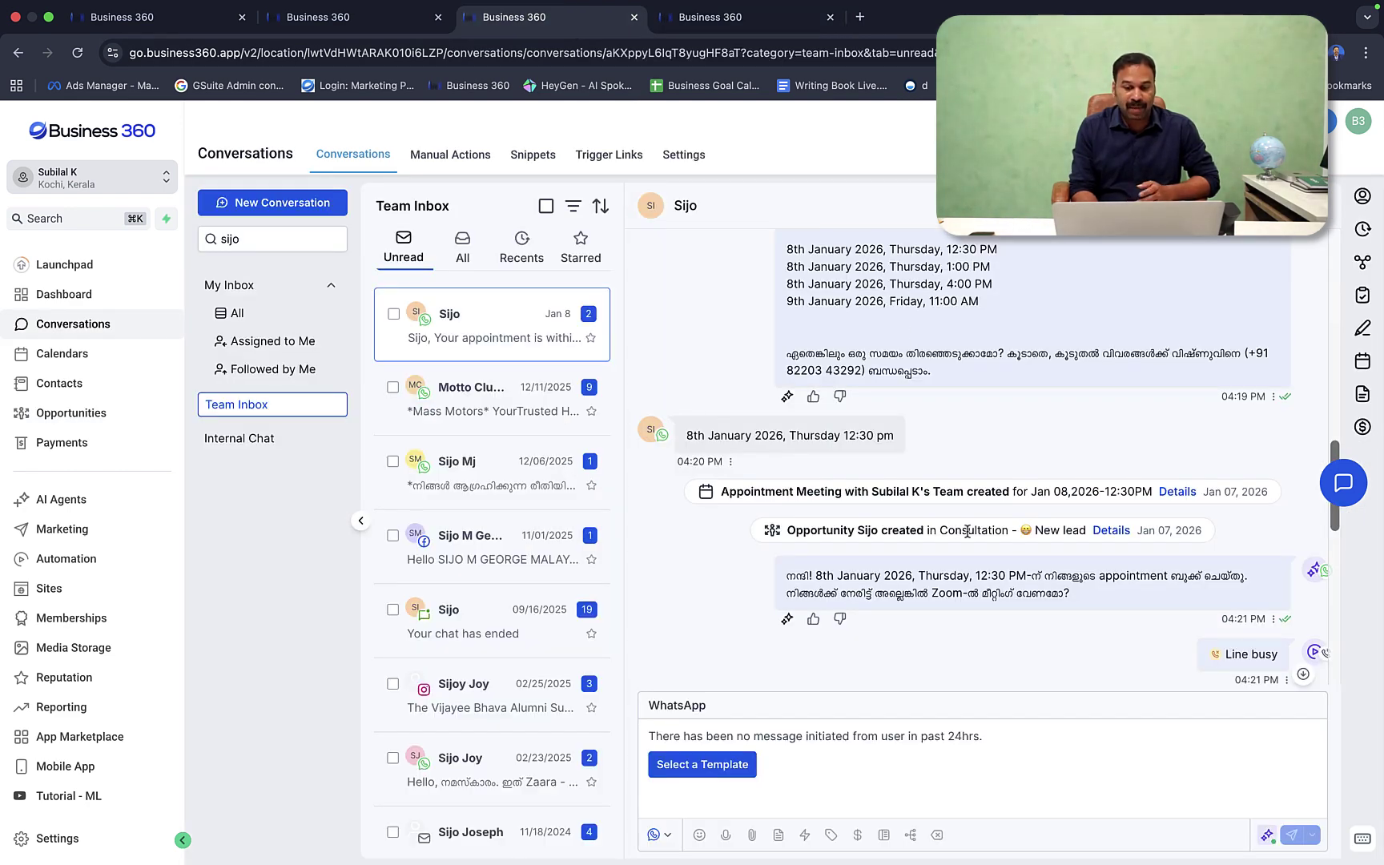
scroll(965, 531, down, 1)
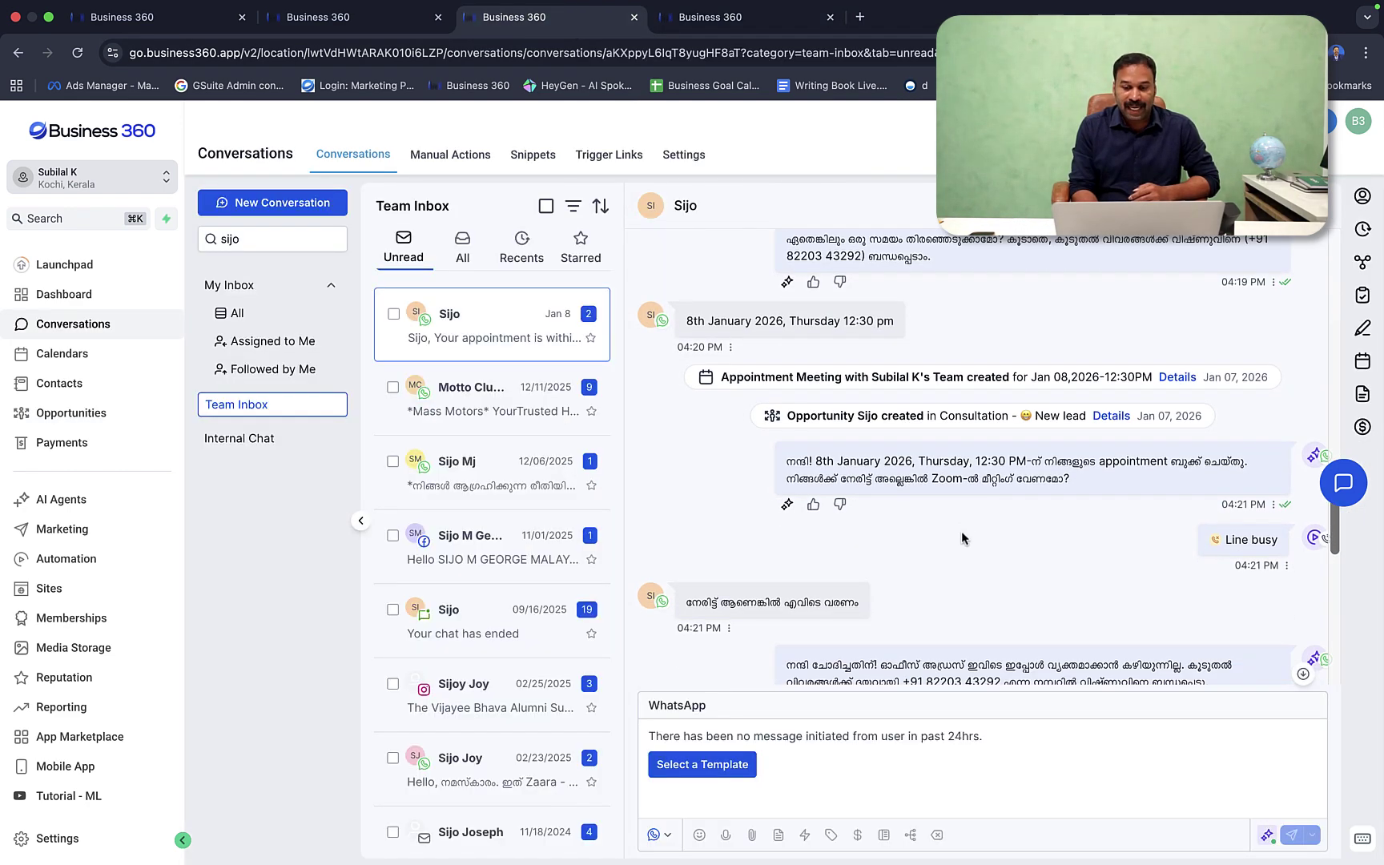
scroll(969, 512, down, 5)
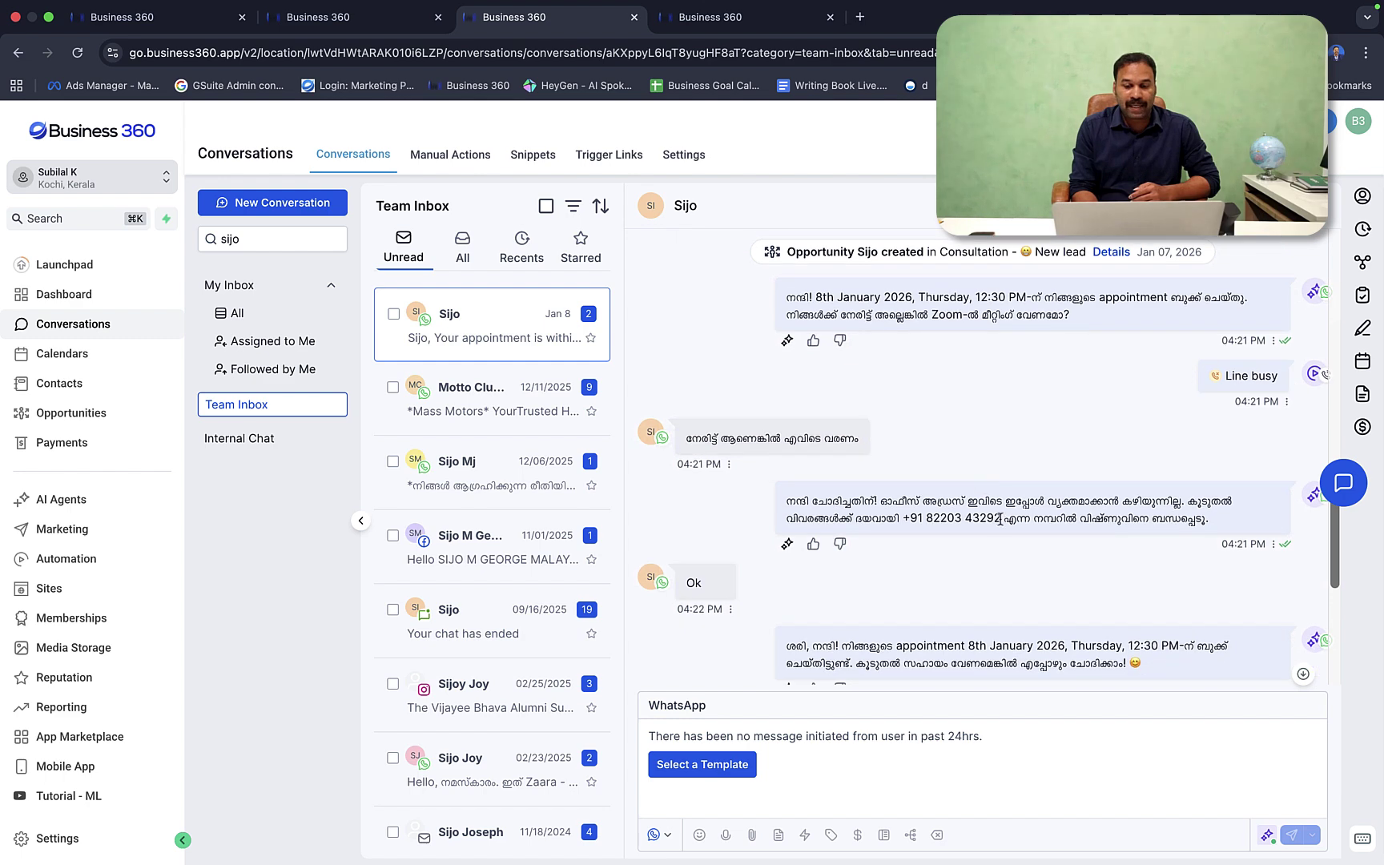
scroll(1045, 381, down, 4)
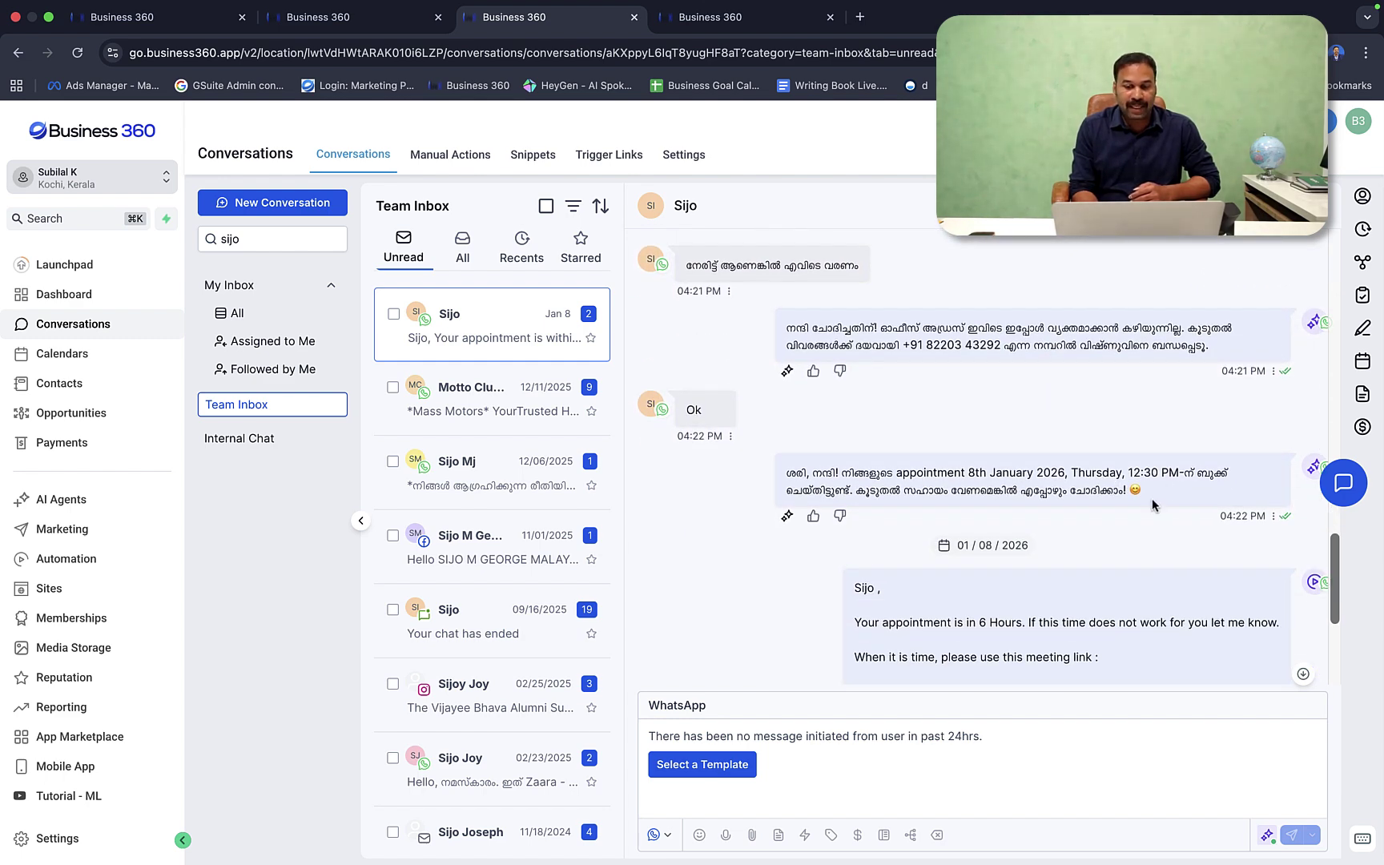
scroll(1153, 504, down, 2)
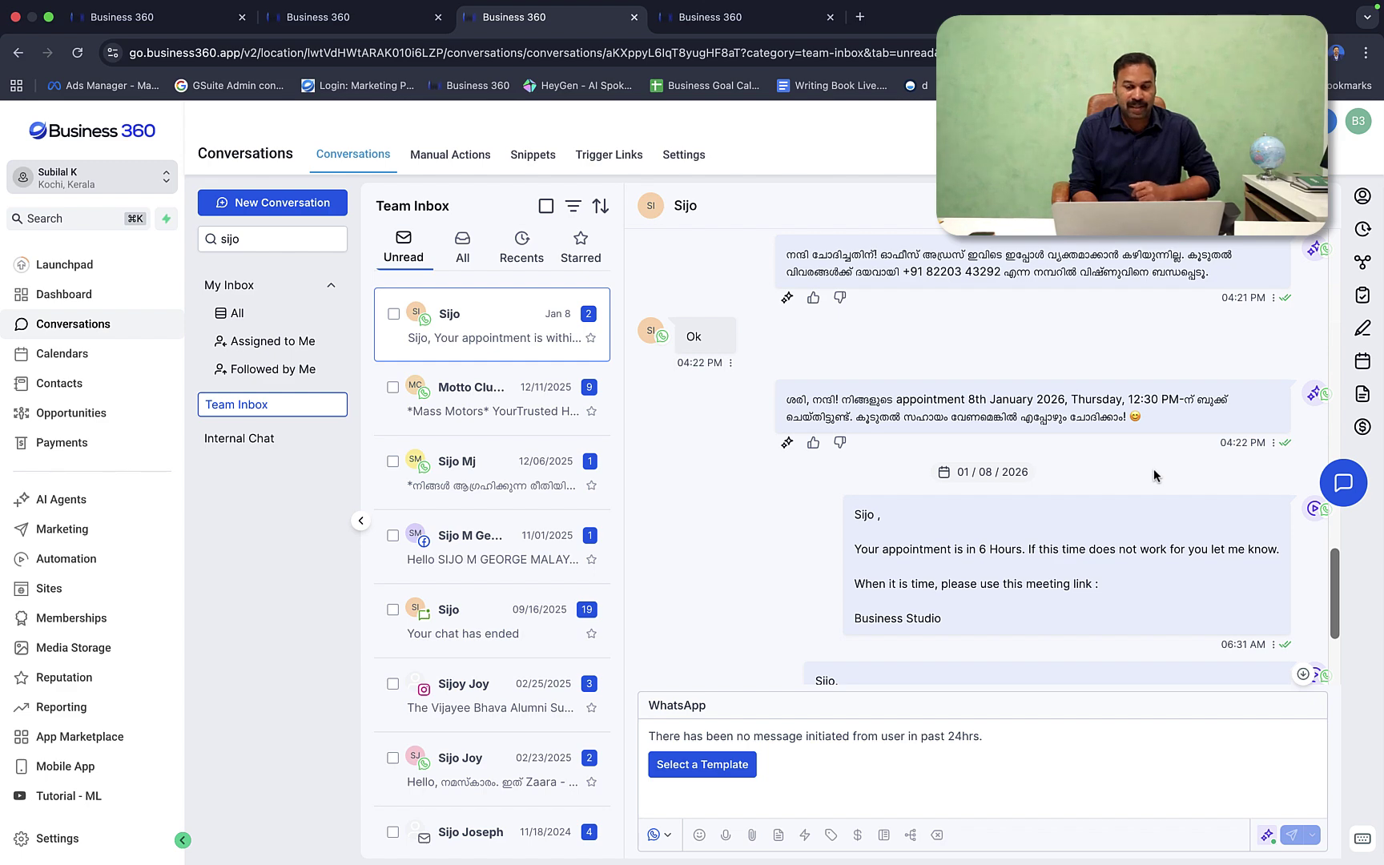
scroll(1153, 473, down, 5)
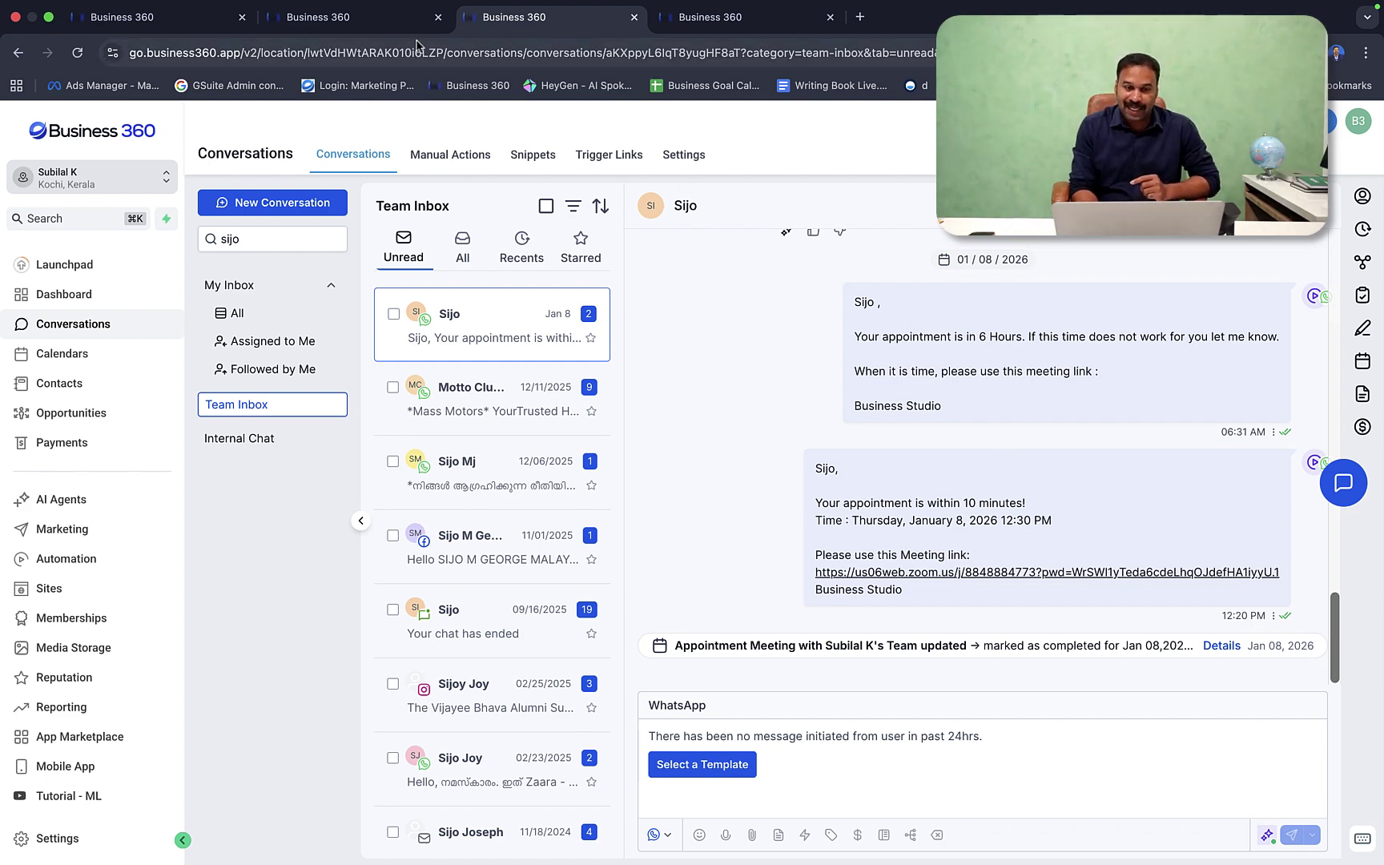
Step: Return to the workflow and examine the Time Out branch and its Go To action following the Appointment Booking Conversation AI Bot
click(344, 16)
mouse_move(676, 499)
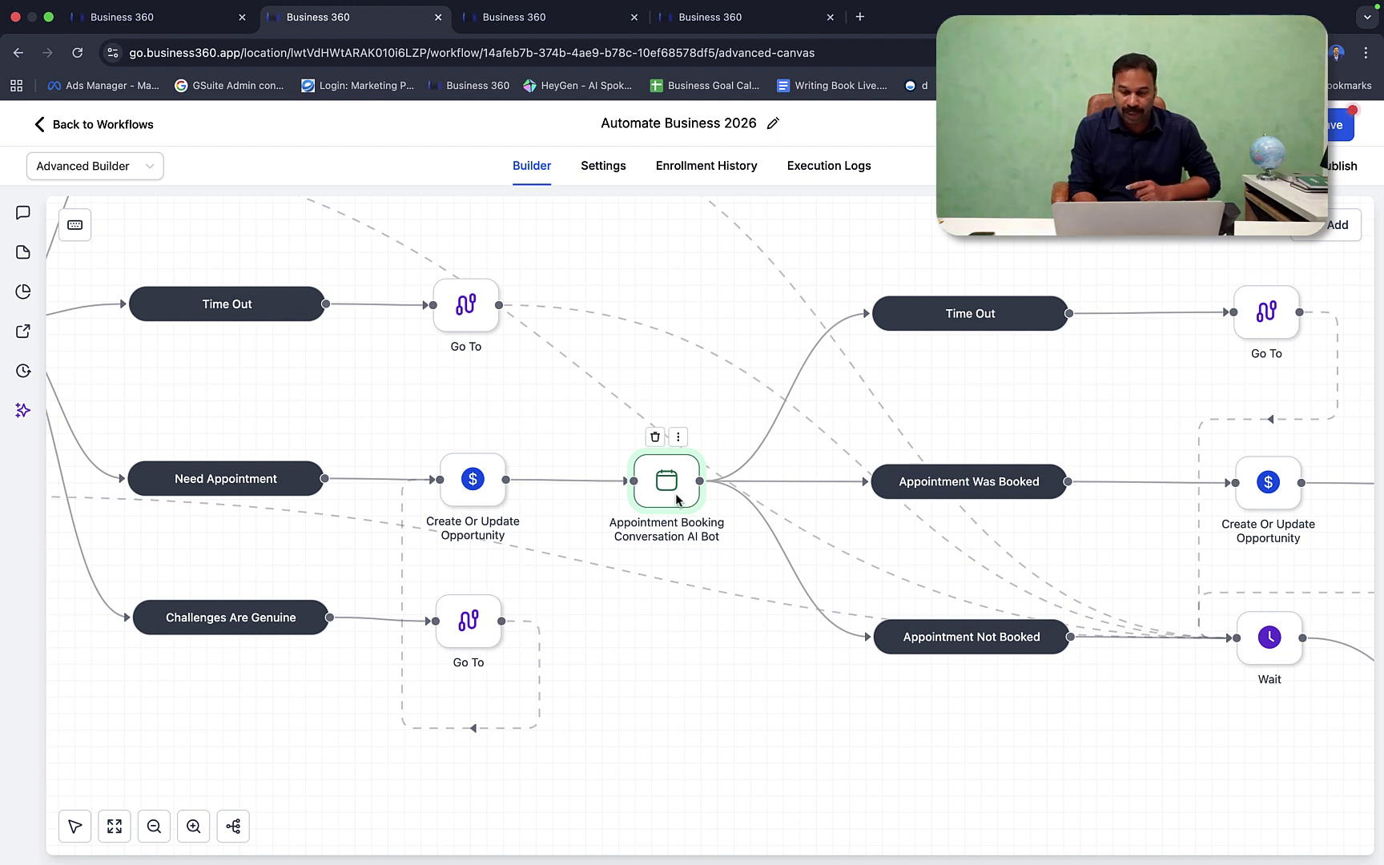
scroll(803, 452, right, 3)
scroll(803, 452, right, 1)
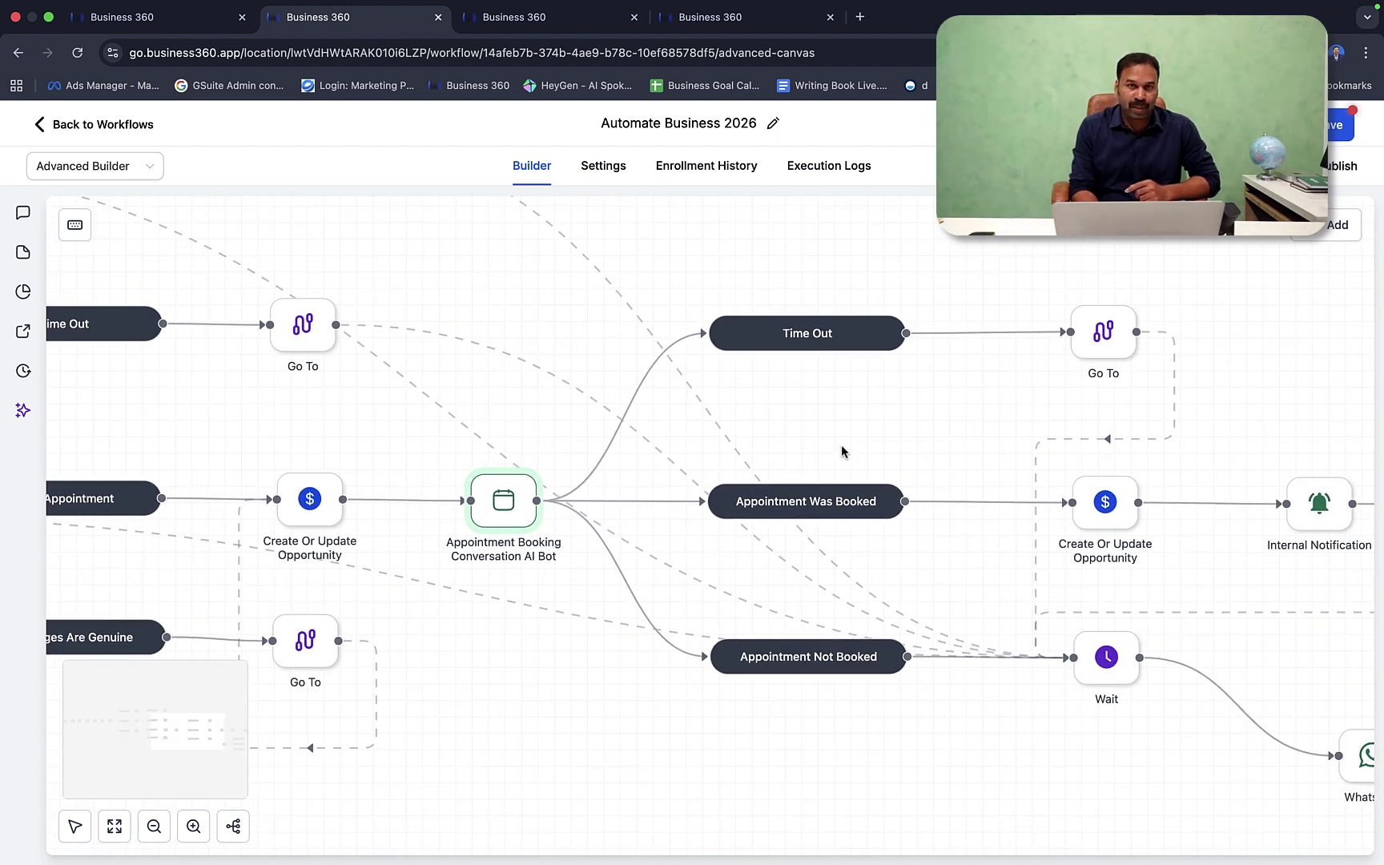
scroll(841, 447, right, 3)
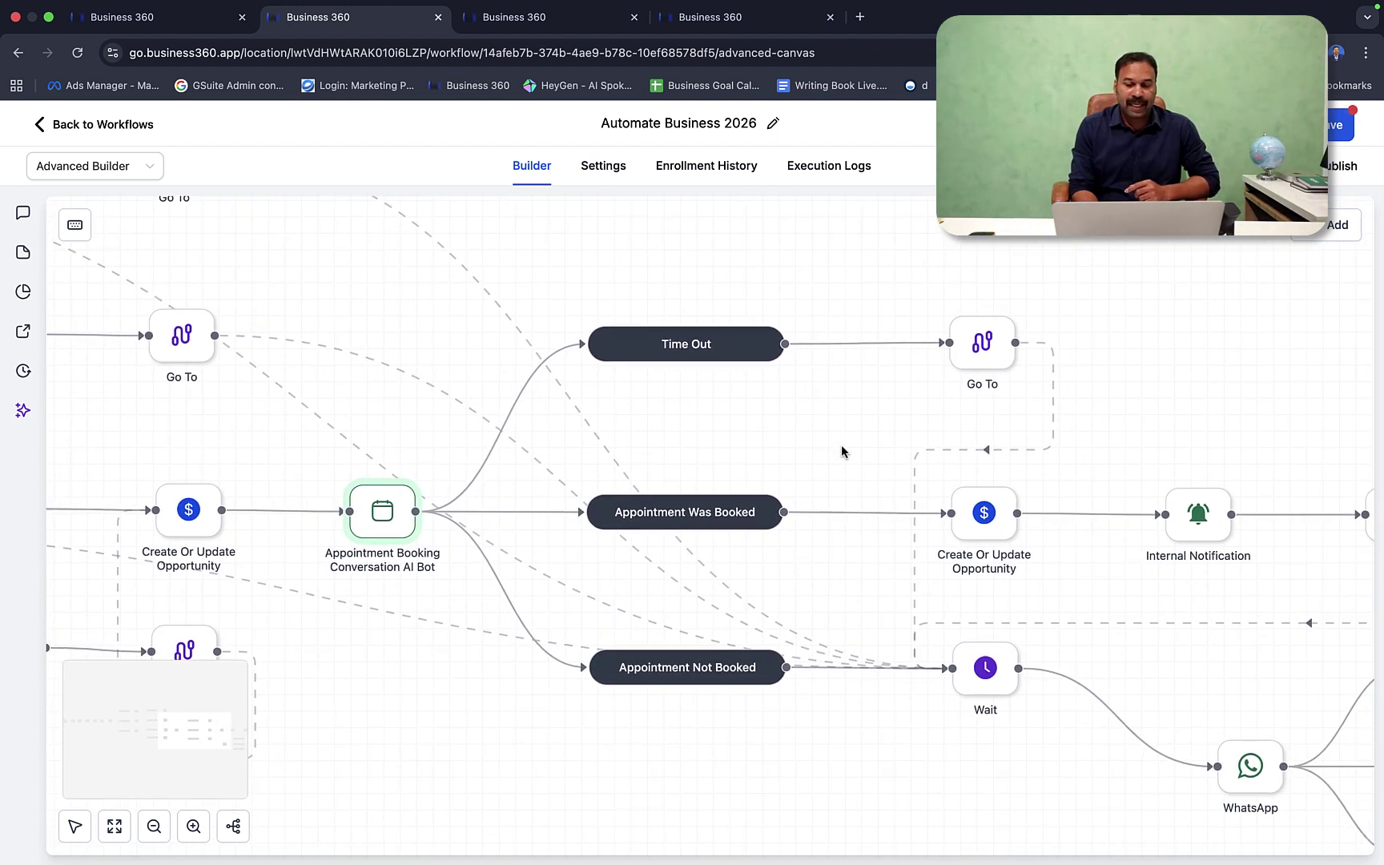
click(745, 357)
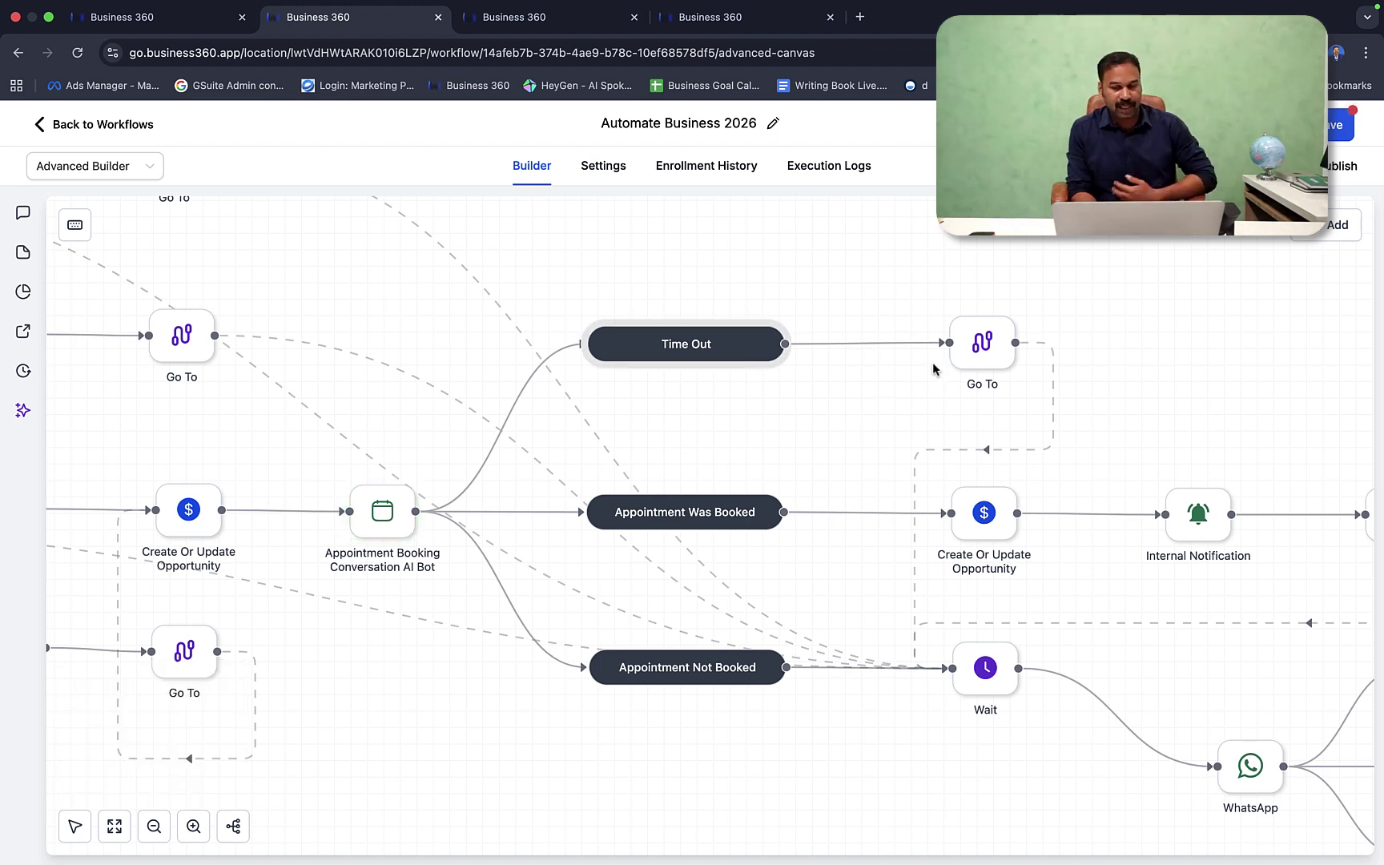
scroll(797, 436, down, 1)
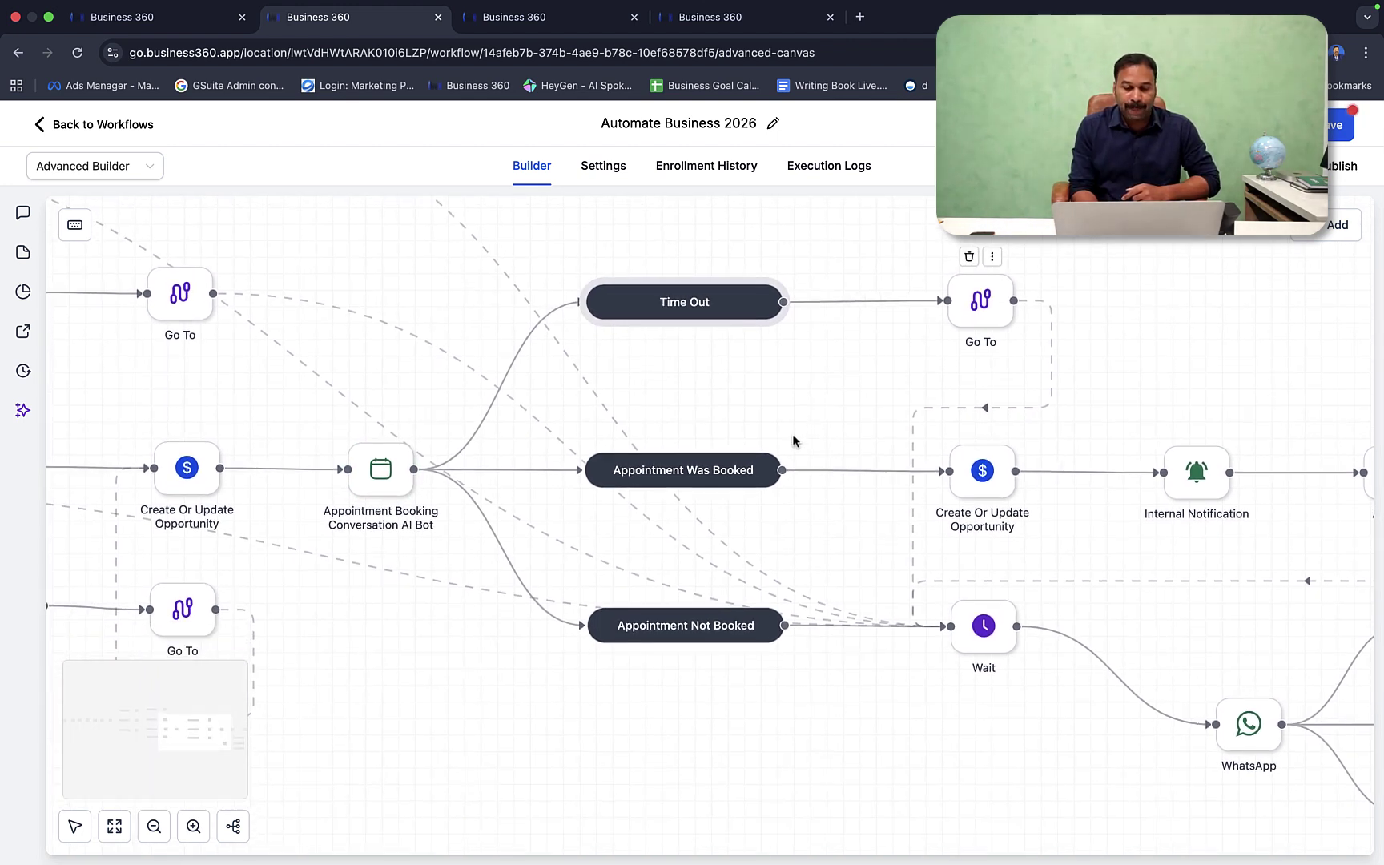
Step: Inspect the Create Or Update Opportunity action's pipeline and stage on the Appointment Was Booked branch, and close it without saving
click(730, 471)
scroll(843, 418, right, 2)
scroll(843, 426, right, 2)
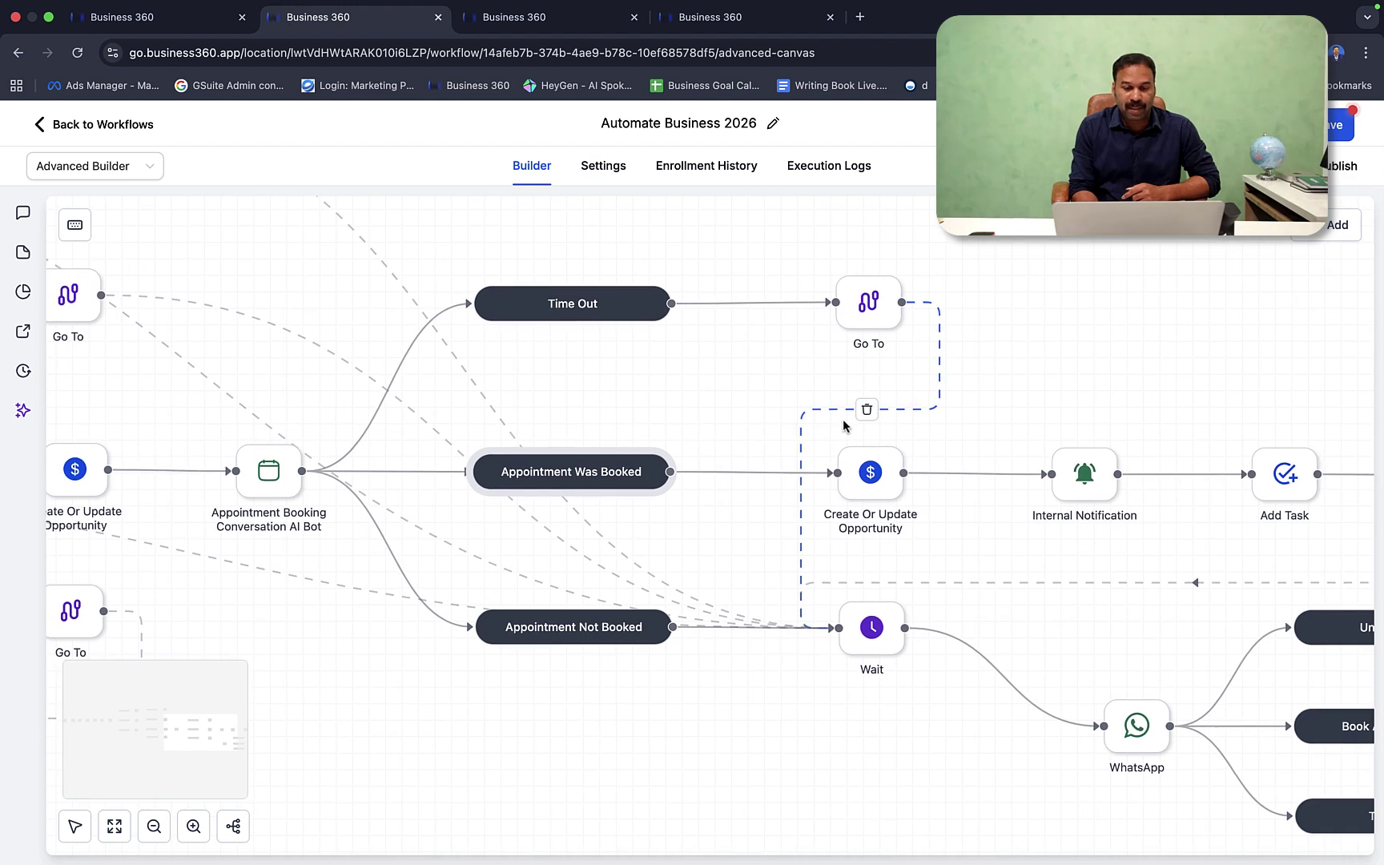
click(870, 466)
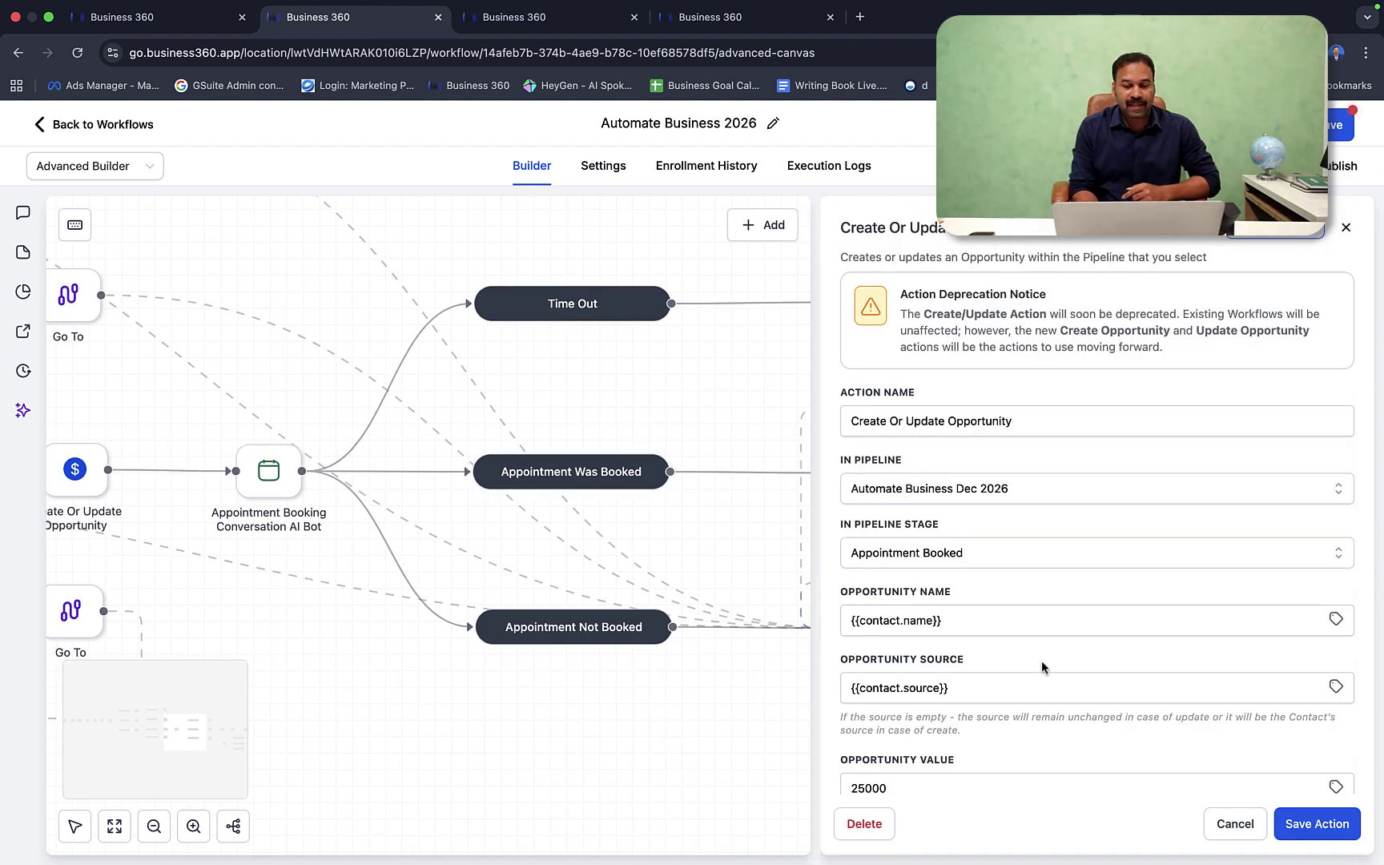
click(1234, 819)
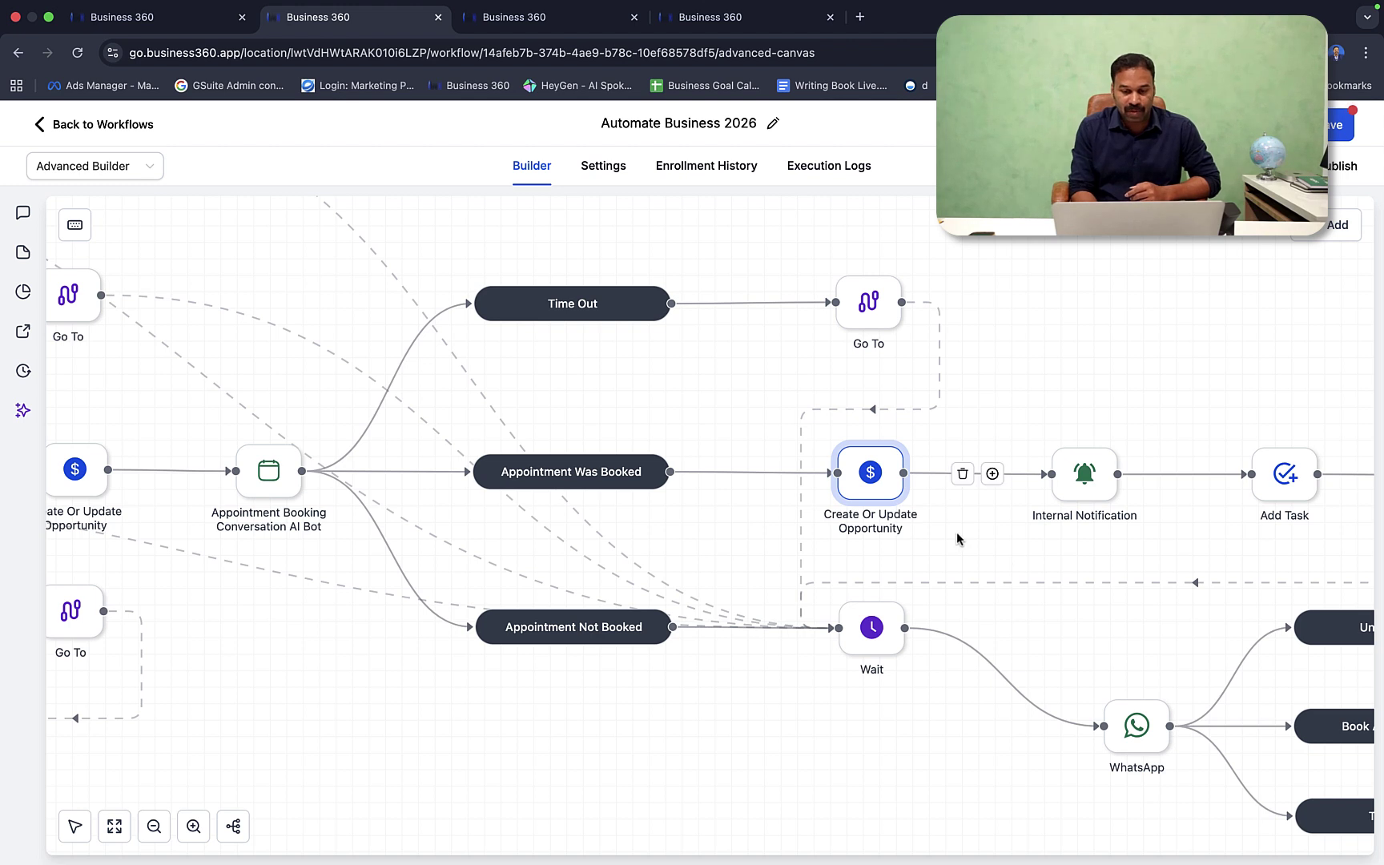
Step: Follow the Appointment Was Booked branch past Internal Notification, inspect the Add Task action's title, assignee and due date, and close it without saving
scroll(955, 532, right, 2)
scroll(985, 550, right, 2)
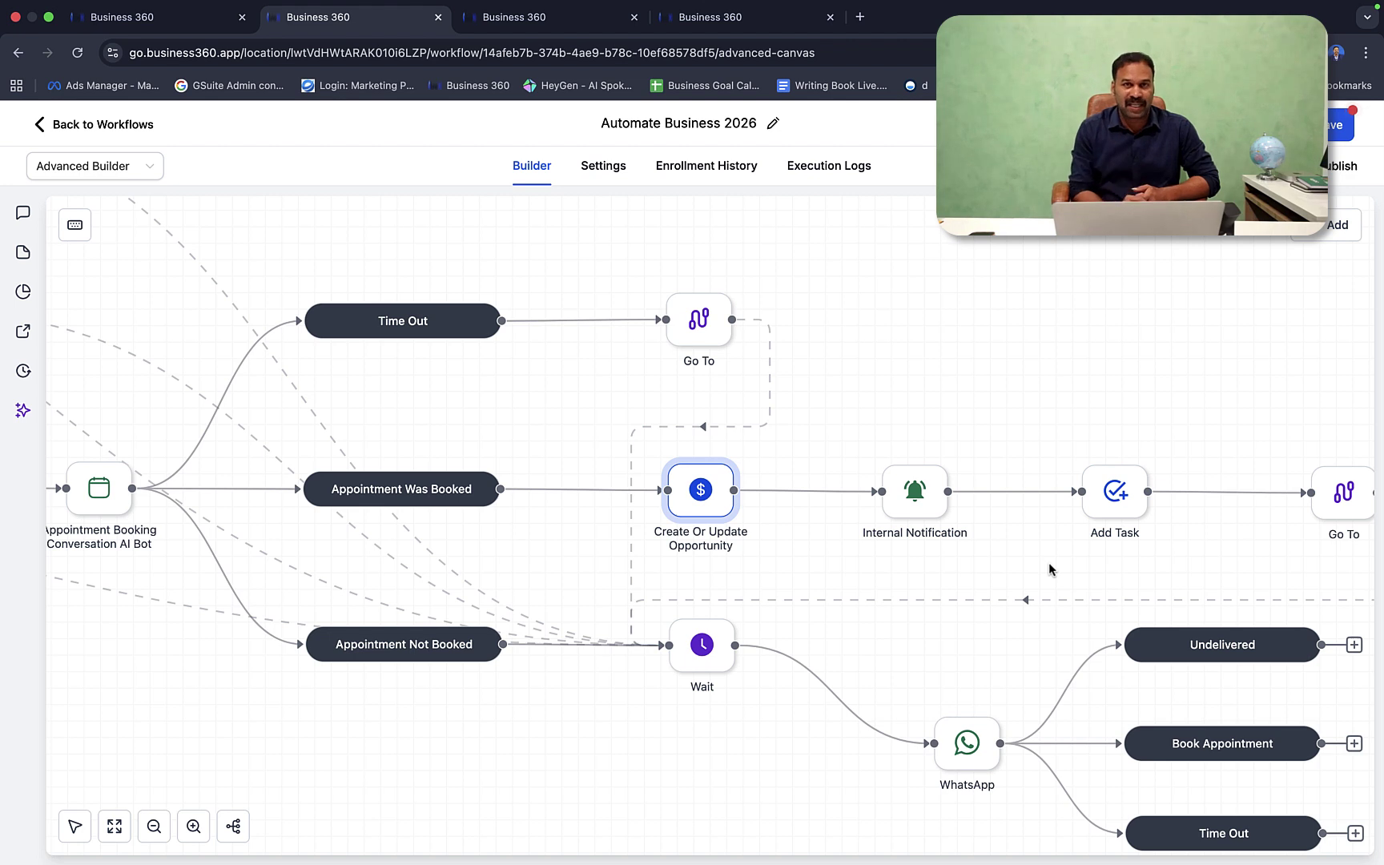
scroll(1049, 569, right, 2)
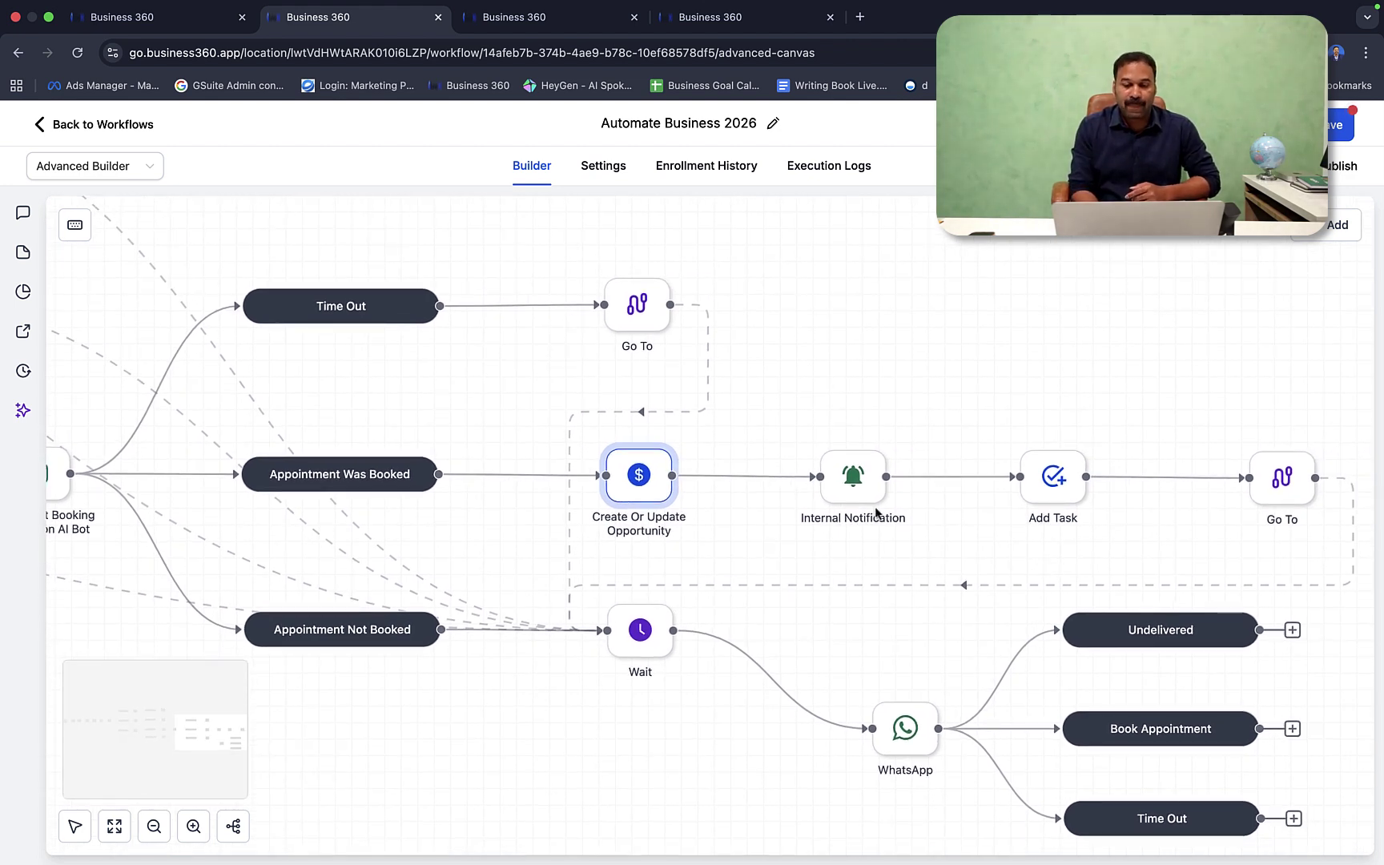
mouse_move(867, 490)
mouse_move(1056, 501)
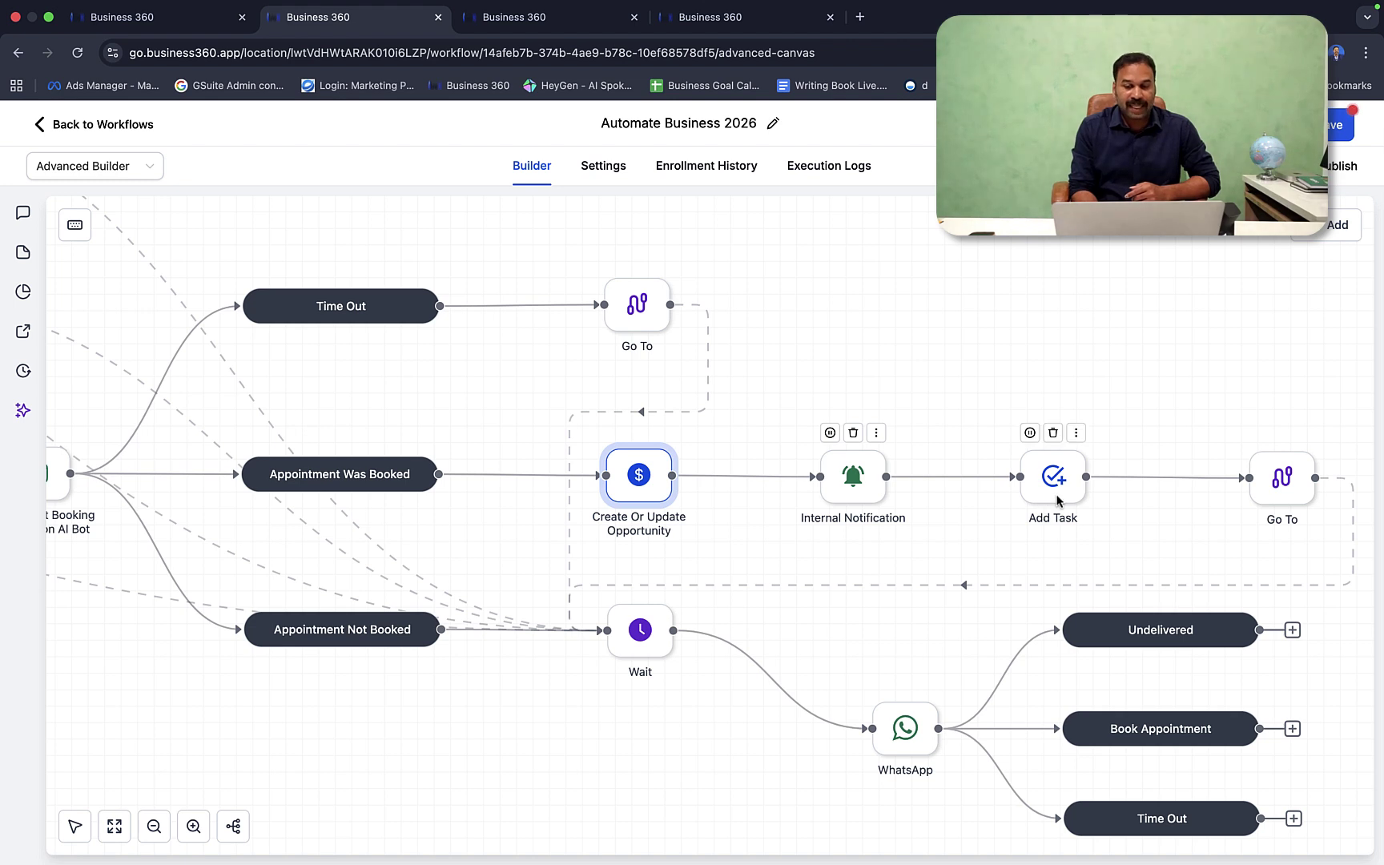
click(1056, 488)
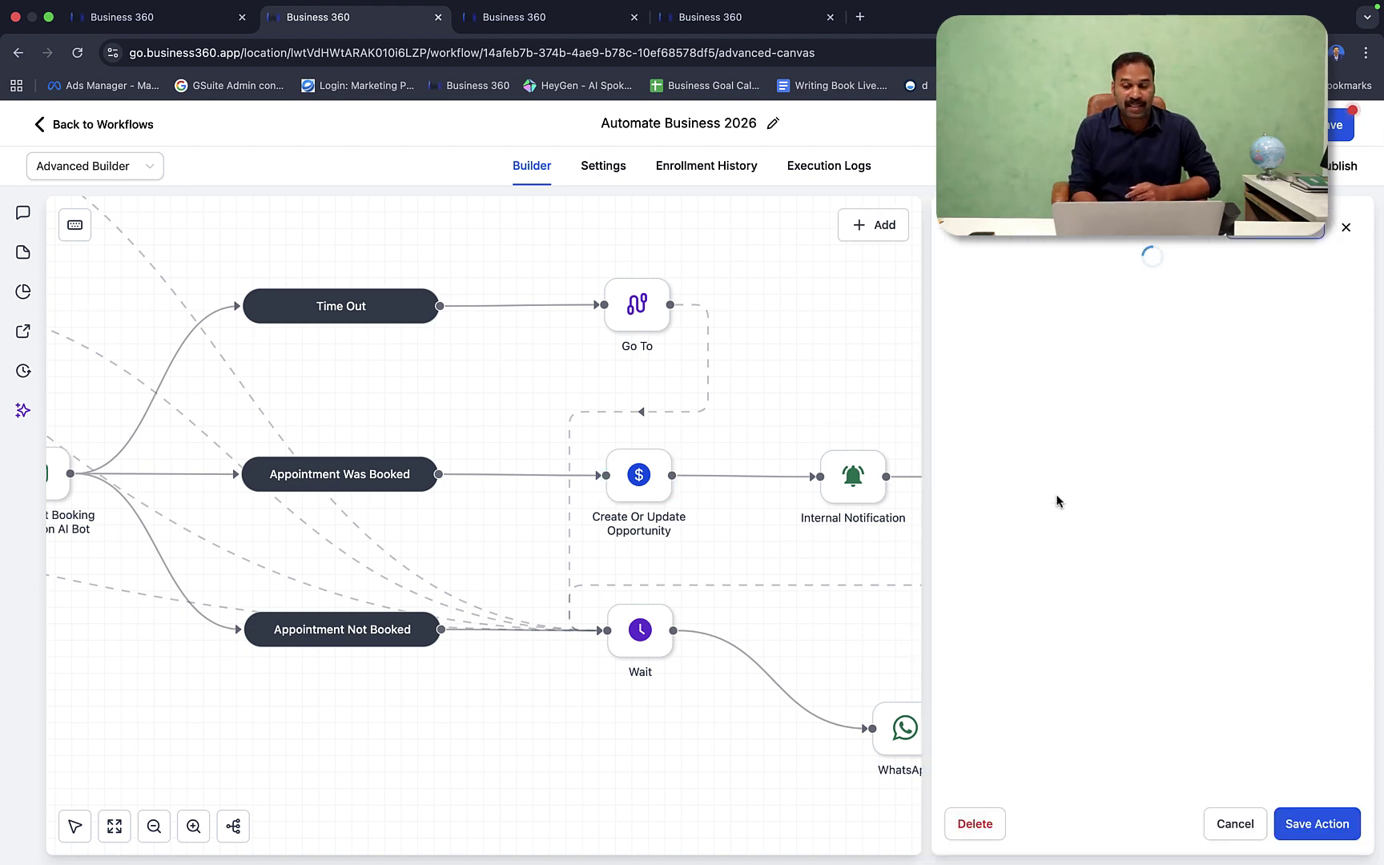
click(1020, 639)
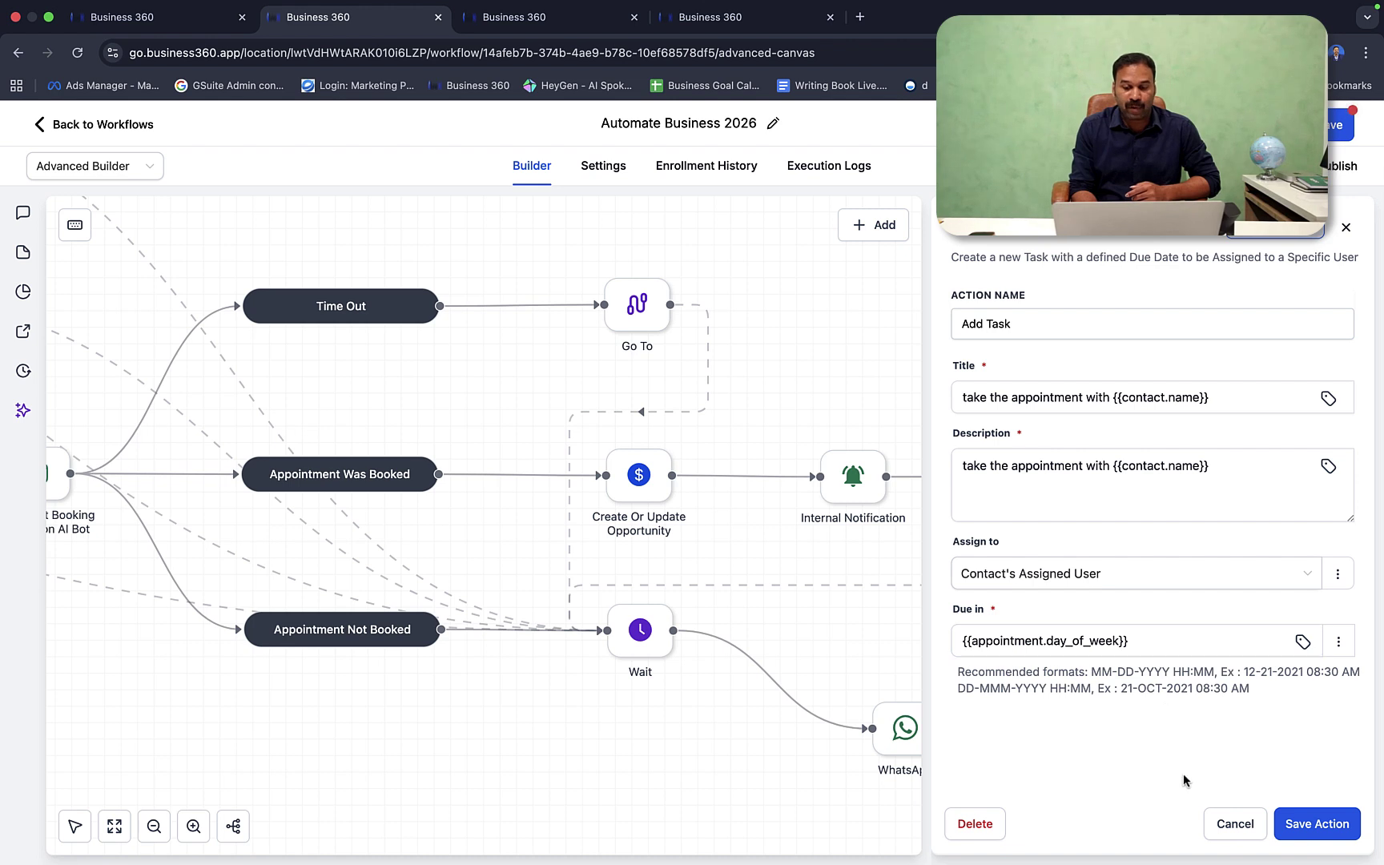
click(1234, 824)
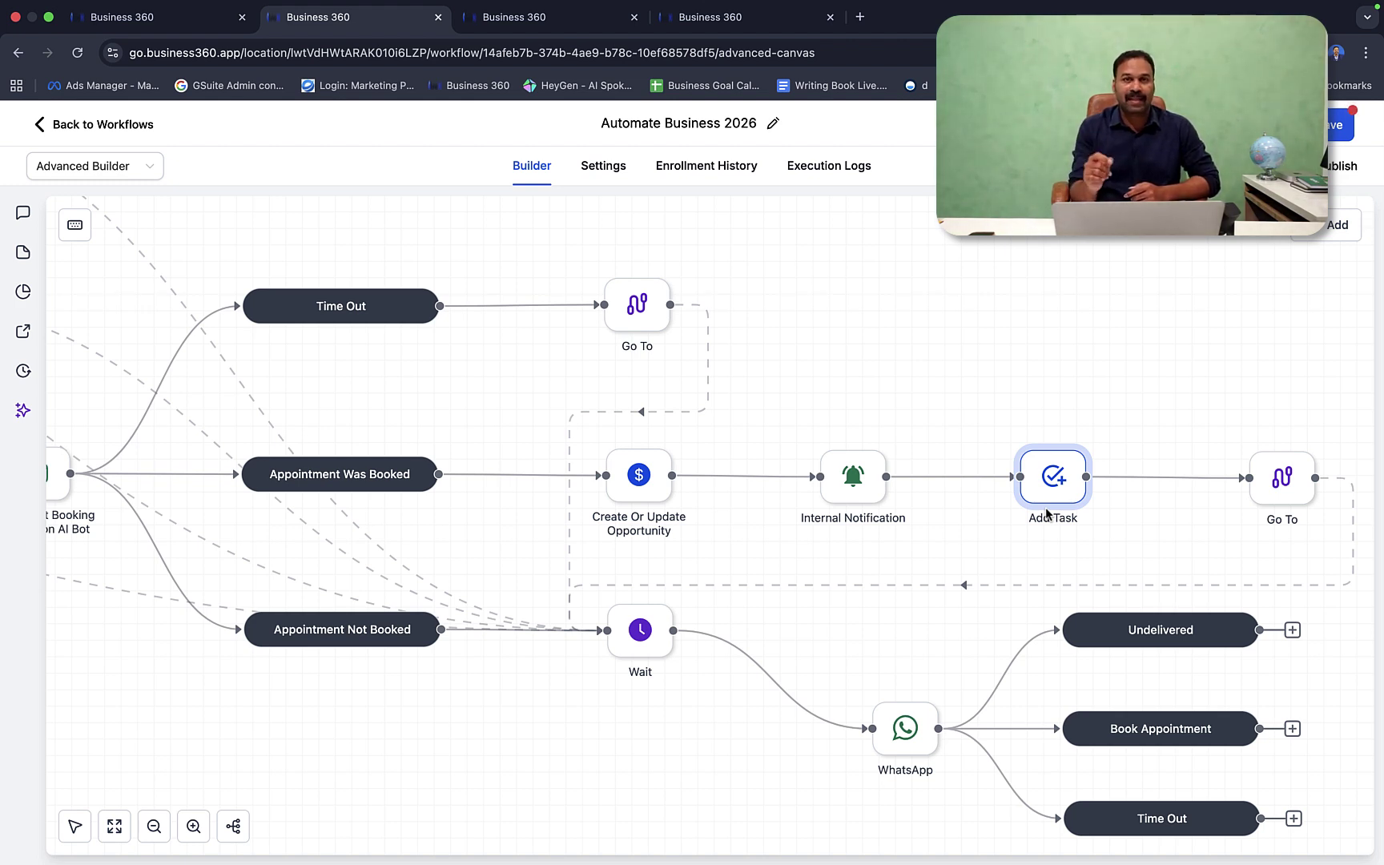
Step: Examine how the branches lead into the Wait action, inspect its time delay, and close it without saving
mouse_move(1050, 491)
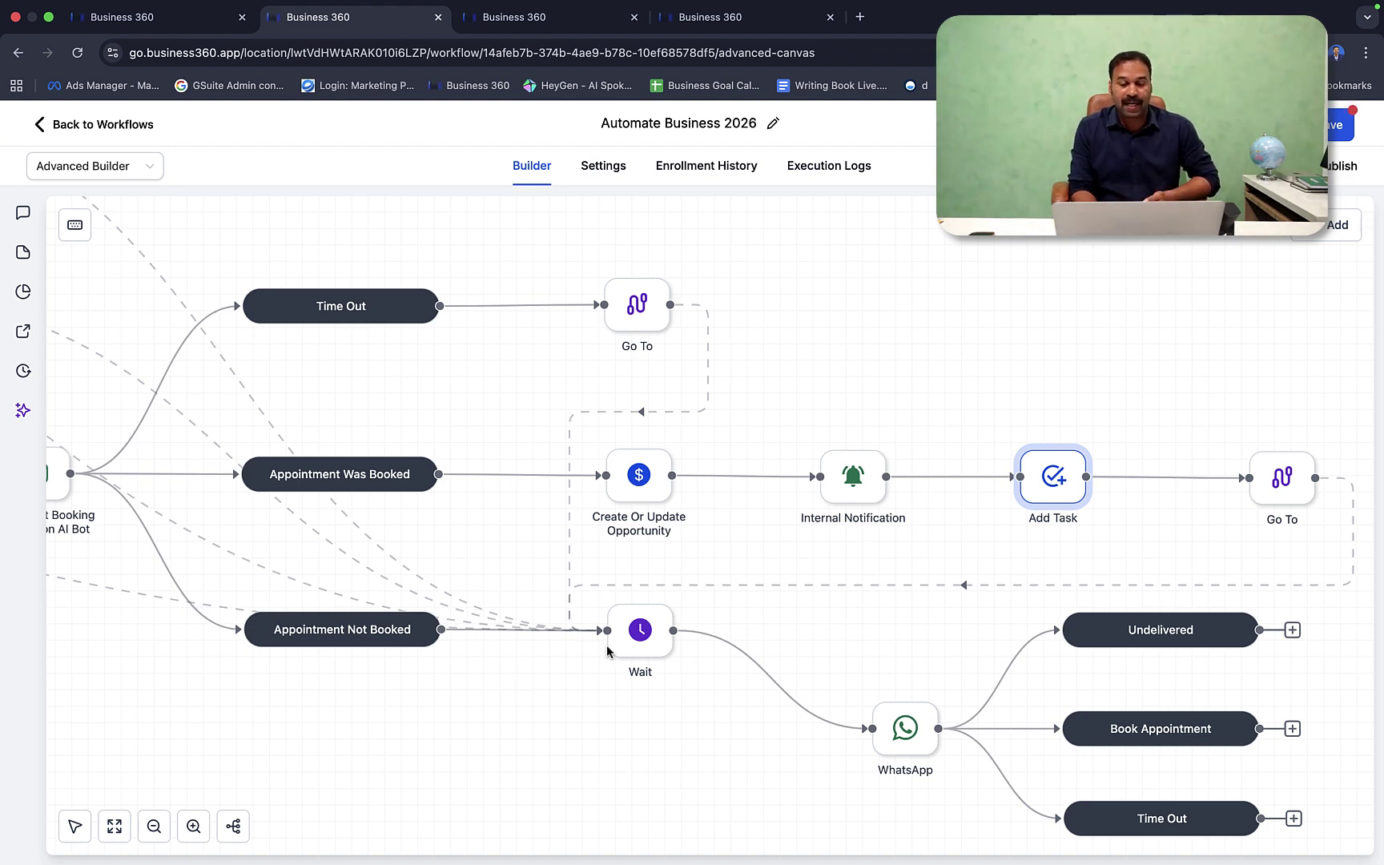
mouse_move(640, 651)
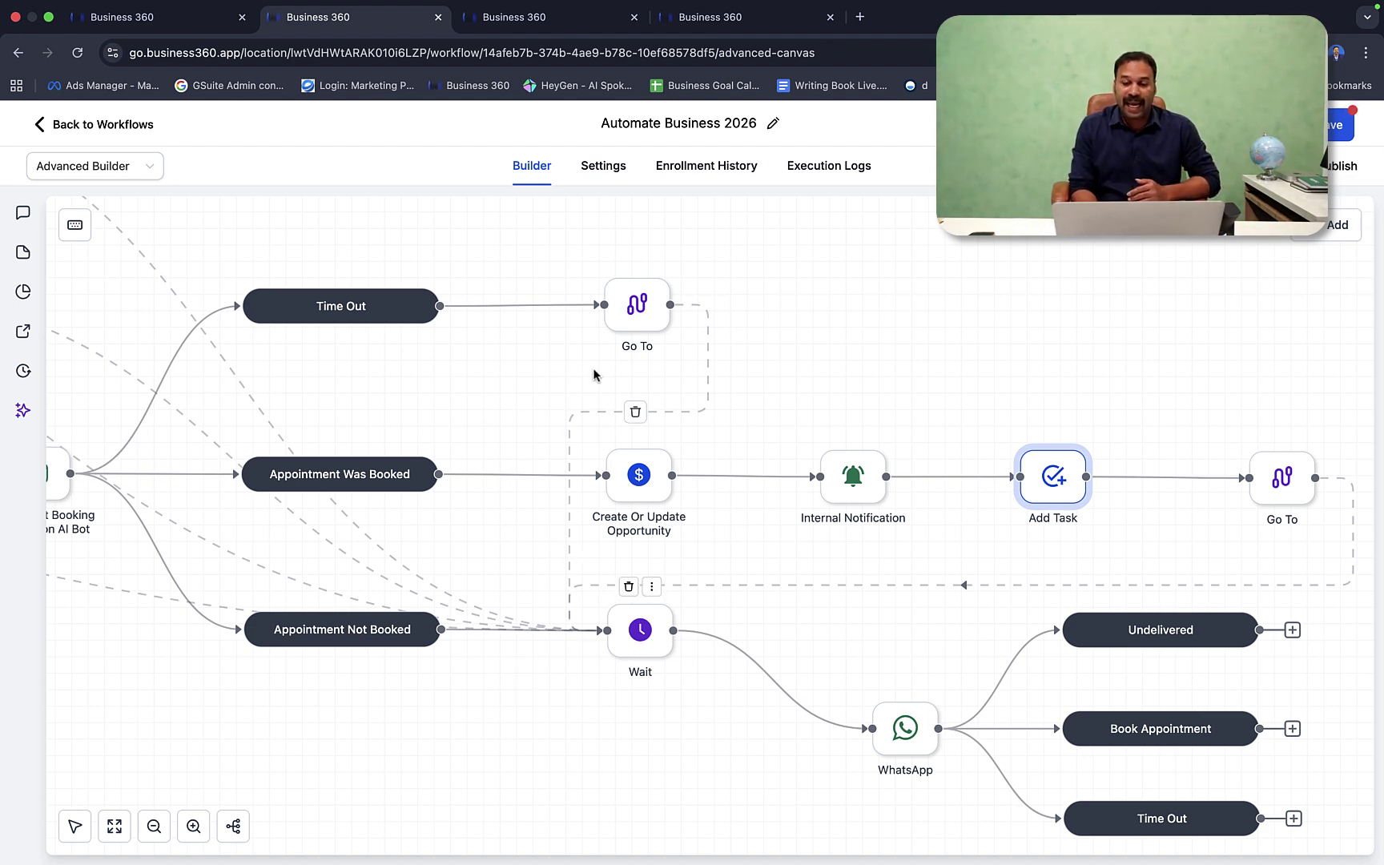
scroll(1006, 425, down, 1)
scroll(1006, 425, right, 1)
scroll(1006, 425, down, 1)
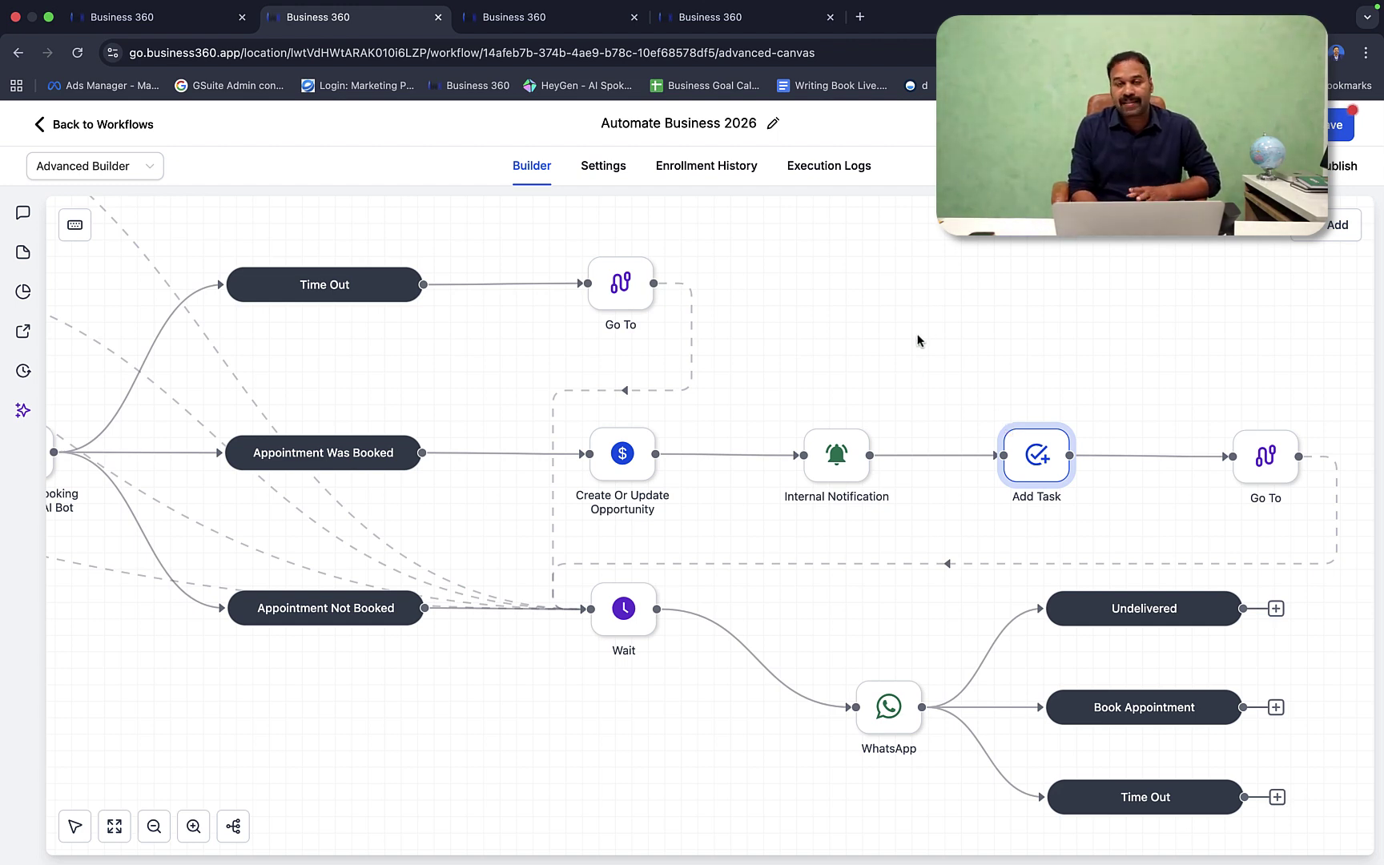
scroll(919, 341, down, 1)
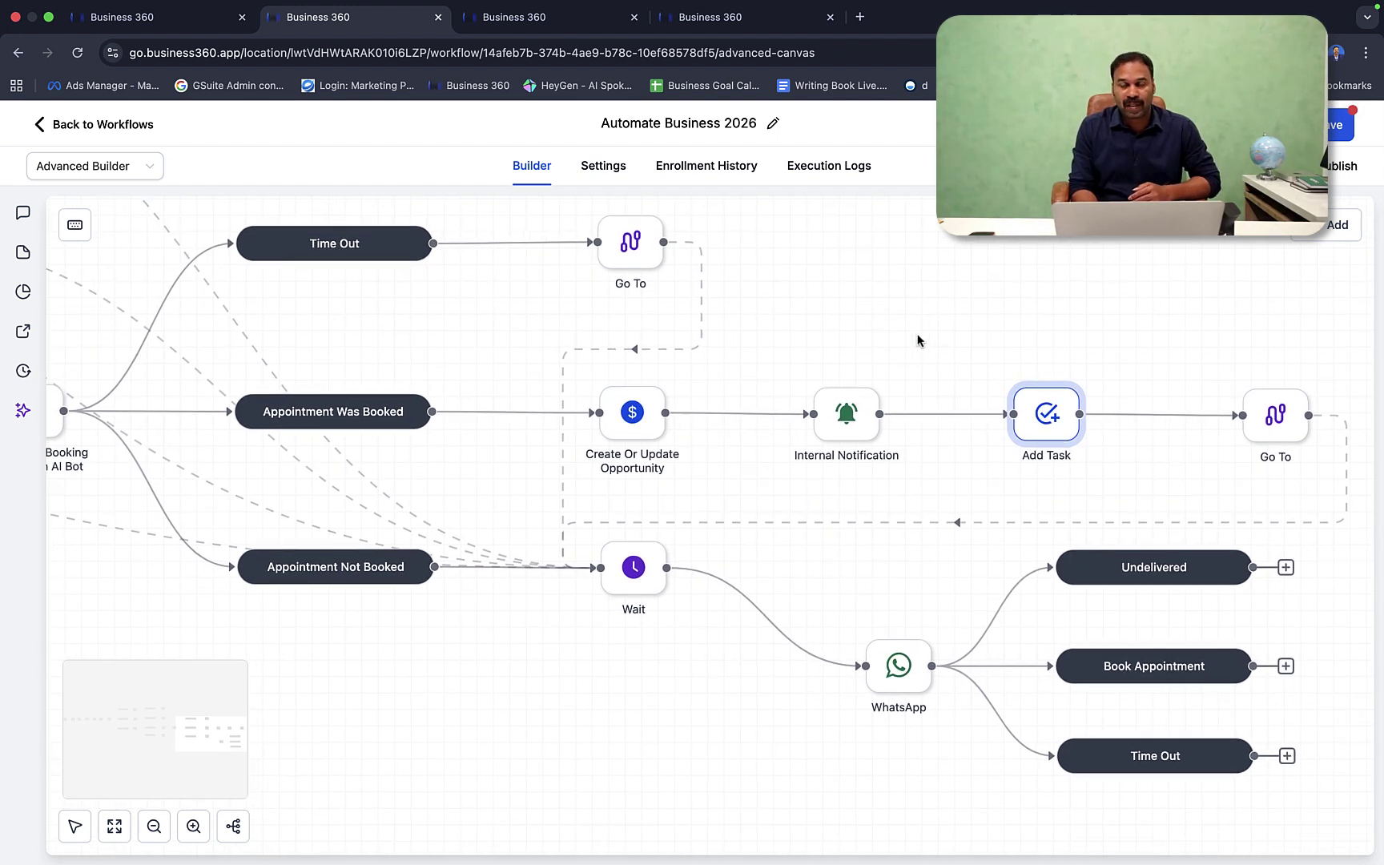
click(651, 579)
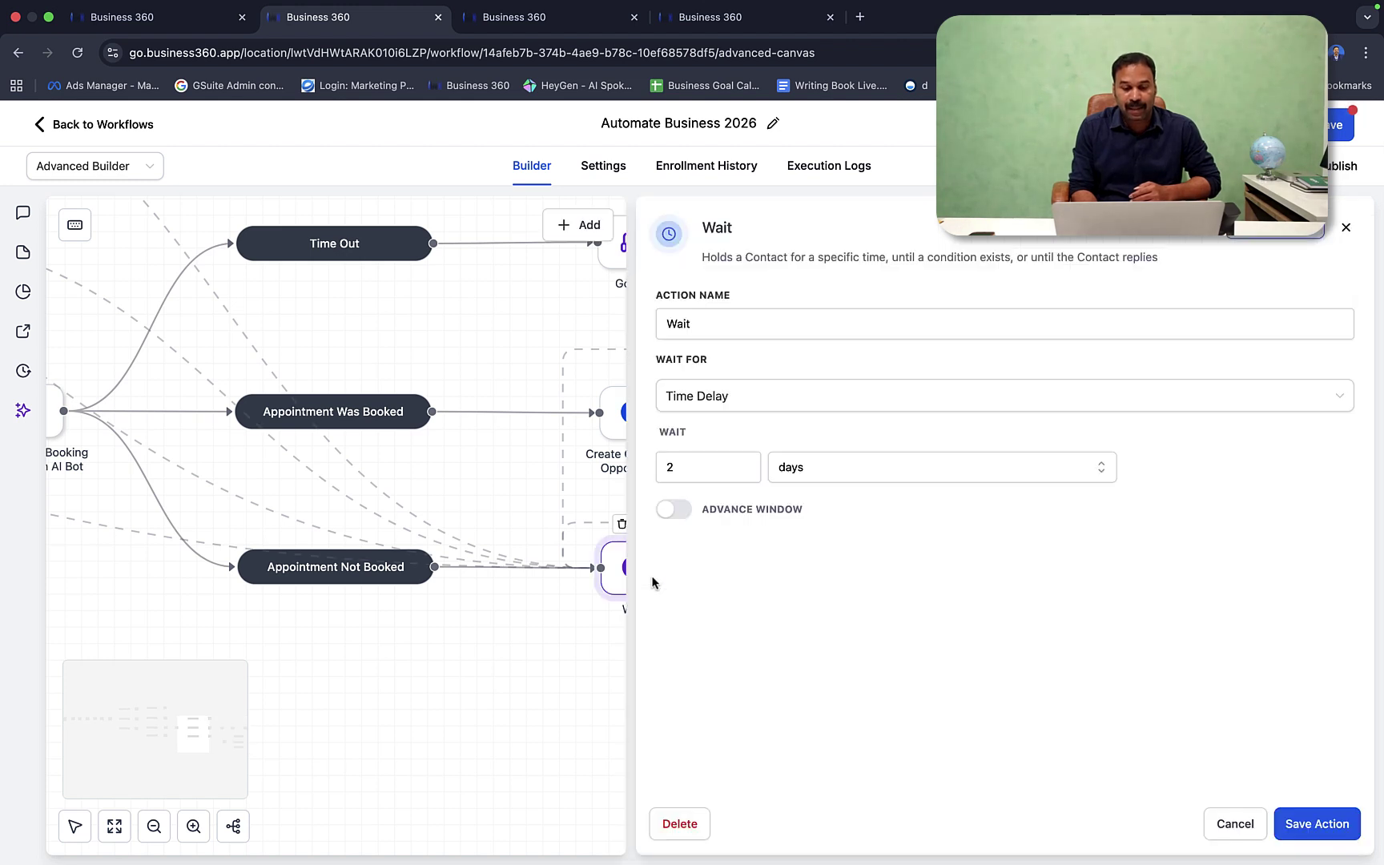
click(1226, 824)
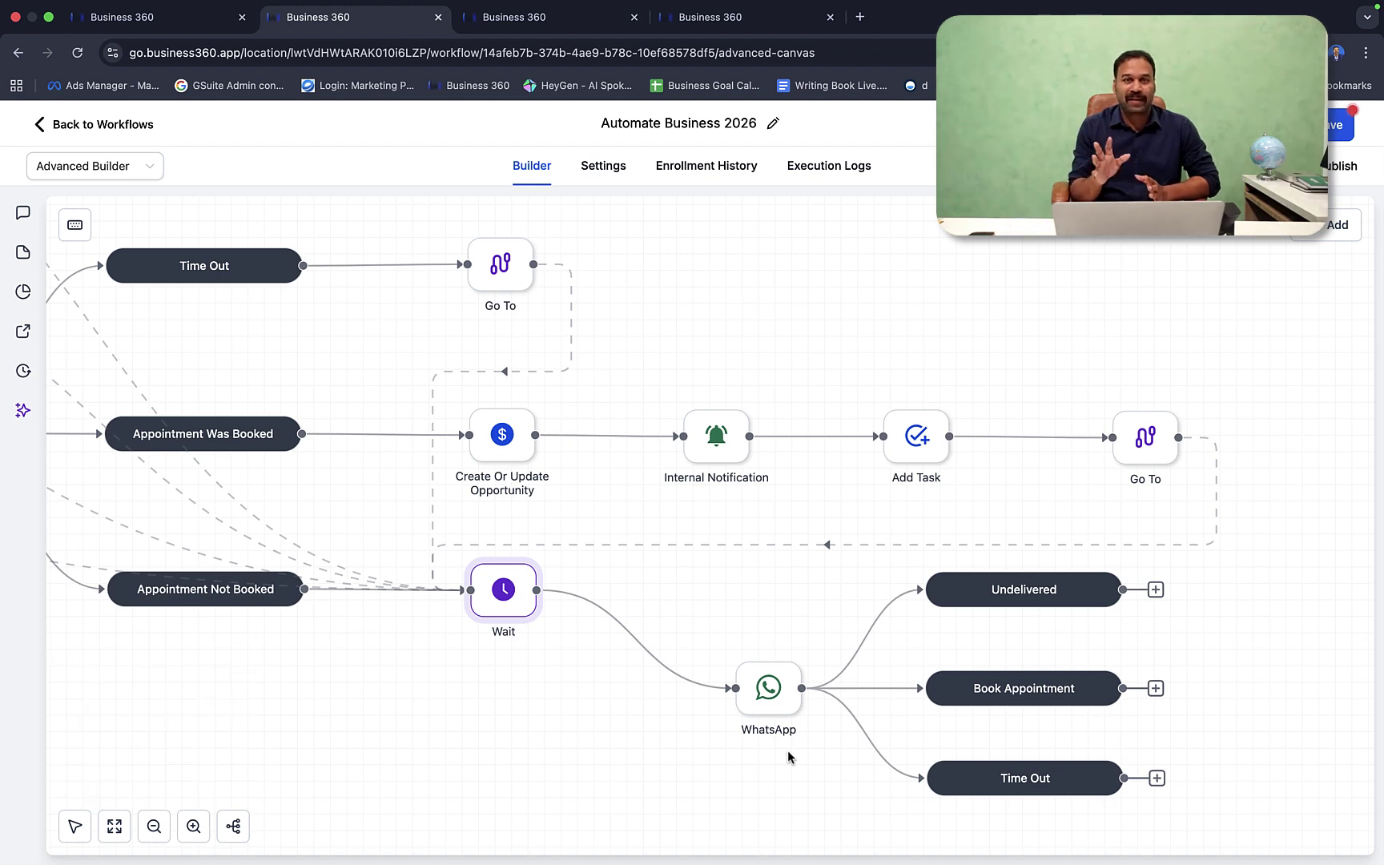
Step: Open the WhatsApp action that follows the Wait, close it without saving, and examine its Book Appointment branch
click(769, 687)
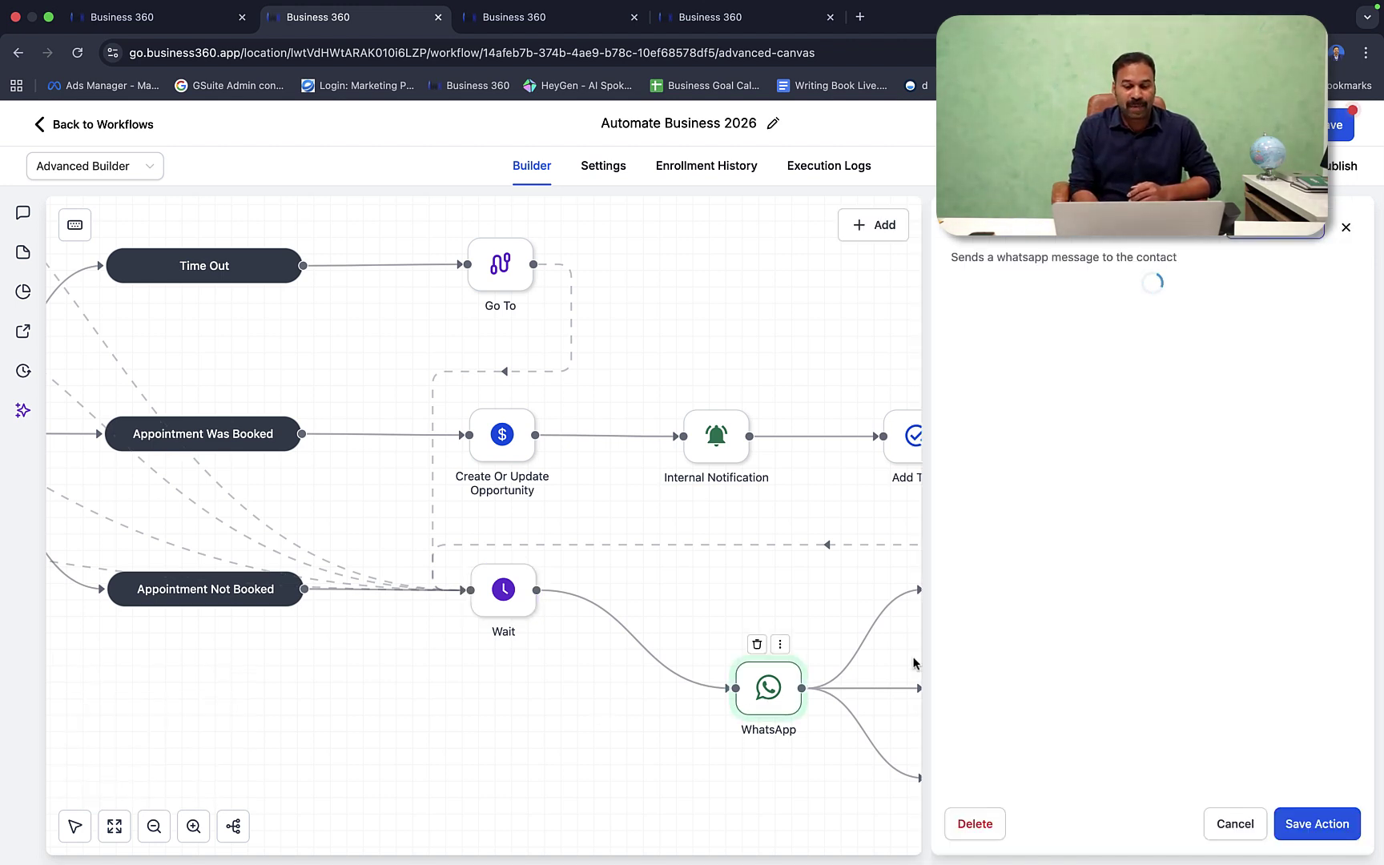
click(1233, 824)
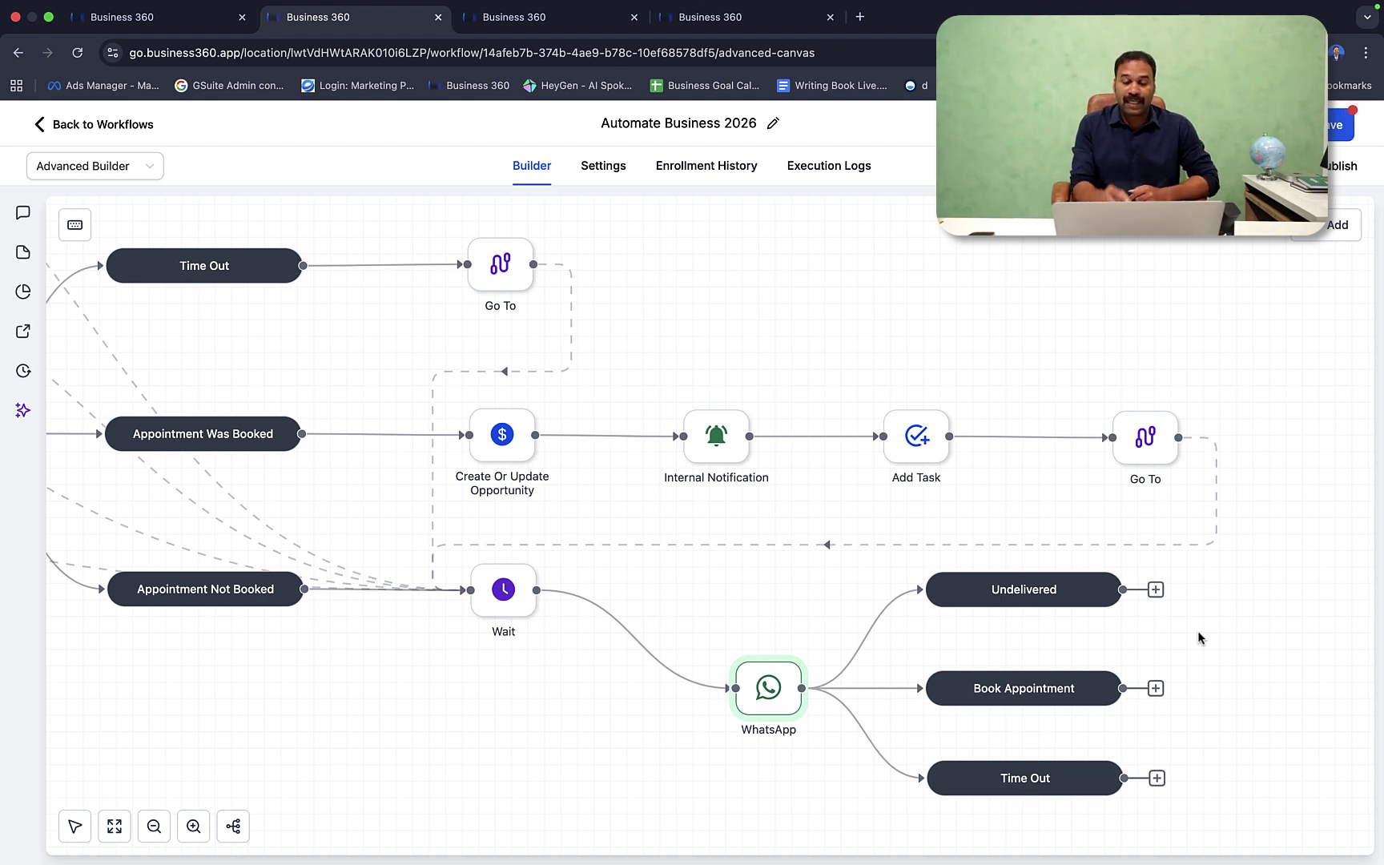
click(1079, 679)
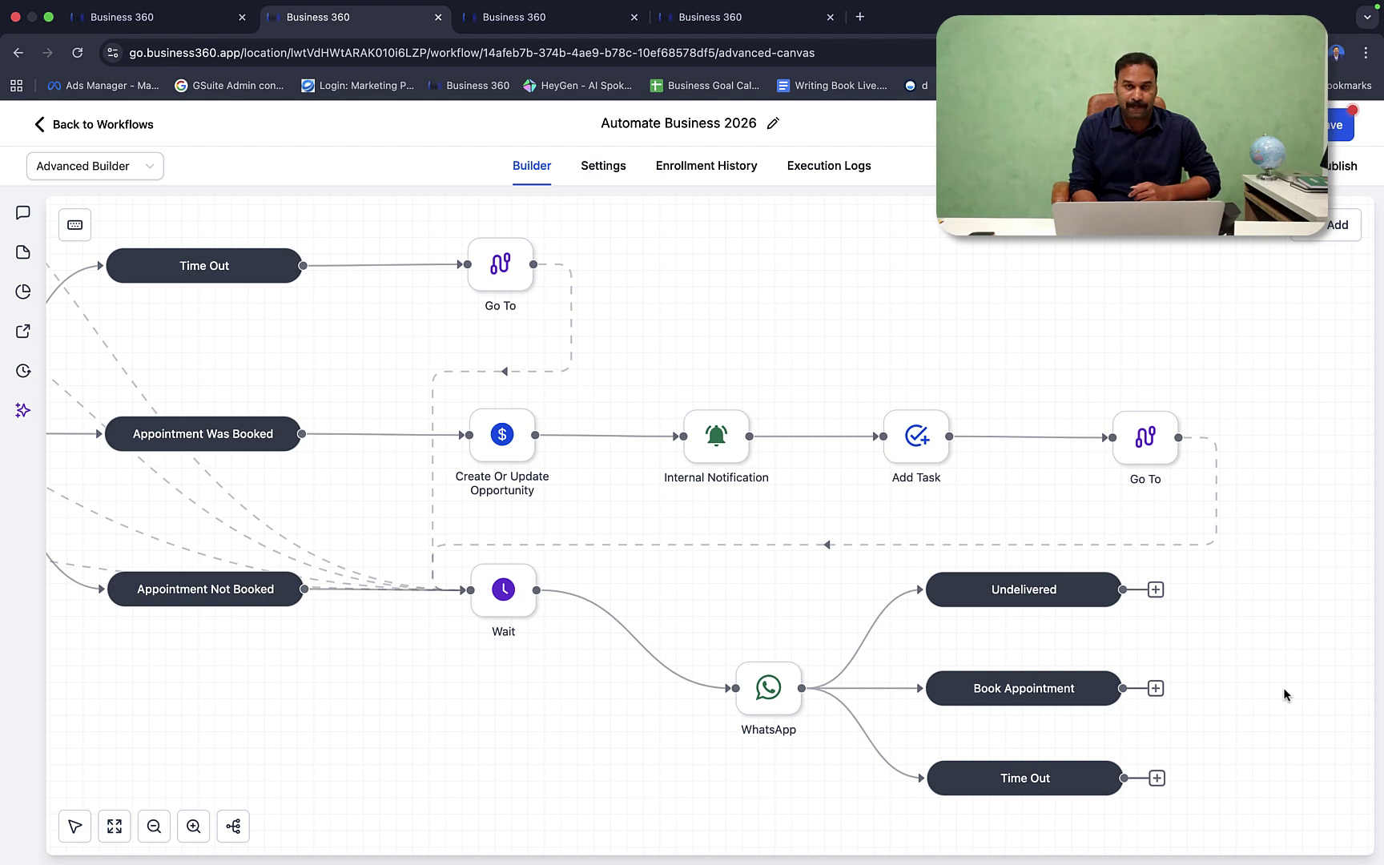
Step: Review the whole workflow from the Facebook Lead Form Submitted trigger through Conversation AI and appointment booking to the final WhatsApp action's branches
scroll(1285, 694, down, 10)
scroll(1283, 694, left, 15)
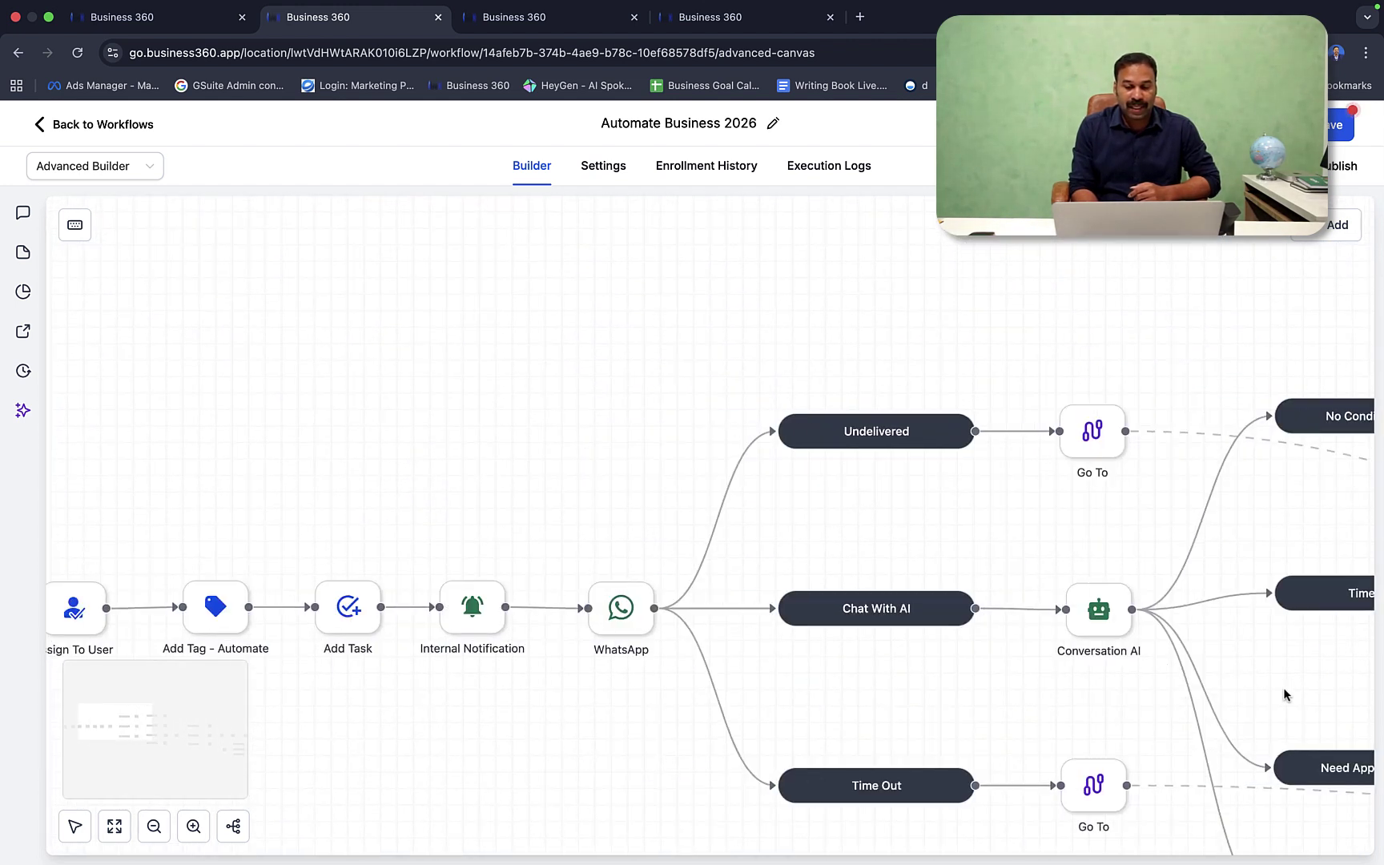
scroll(1284, 693, right, 1)
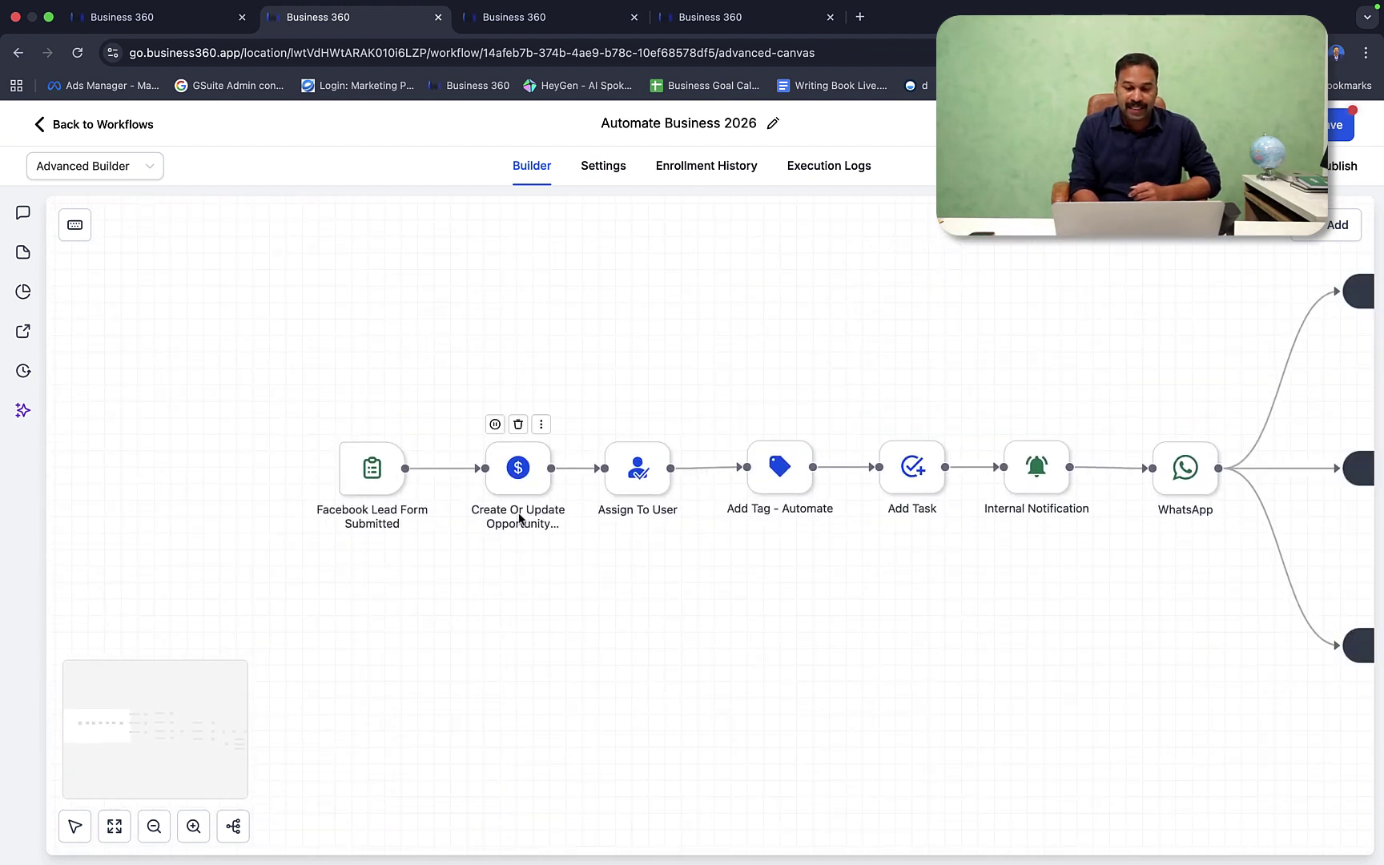
scroll(949, 488, right, 10)
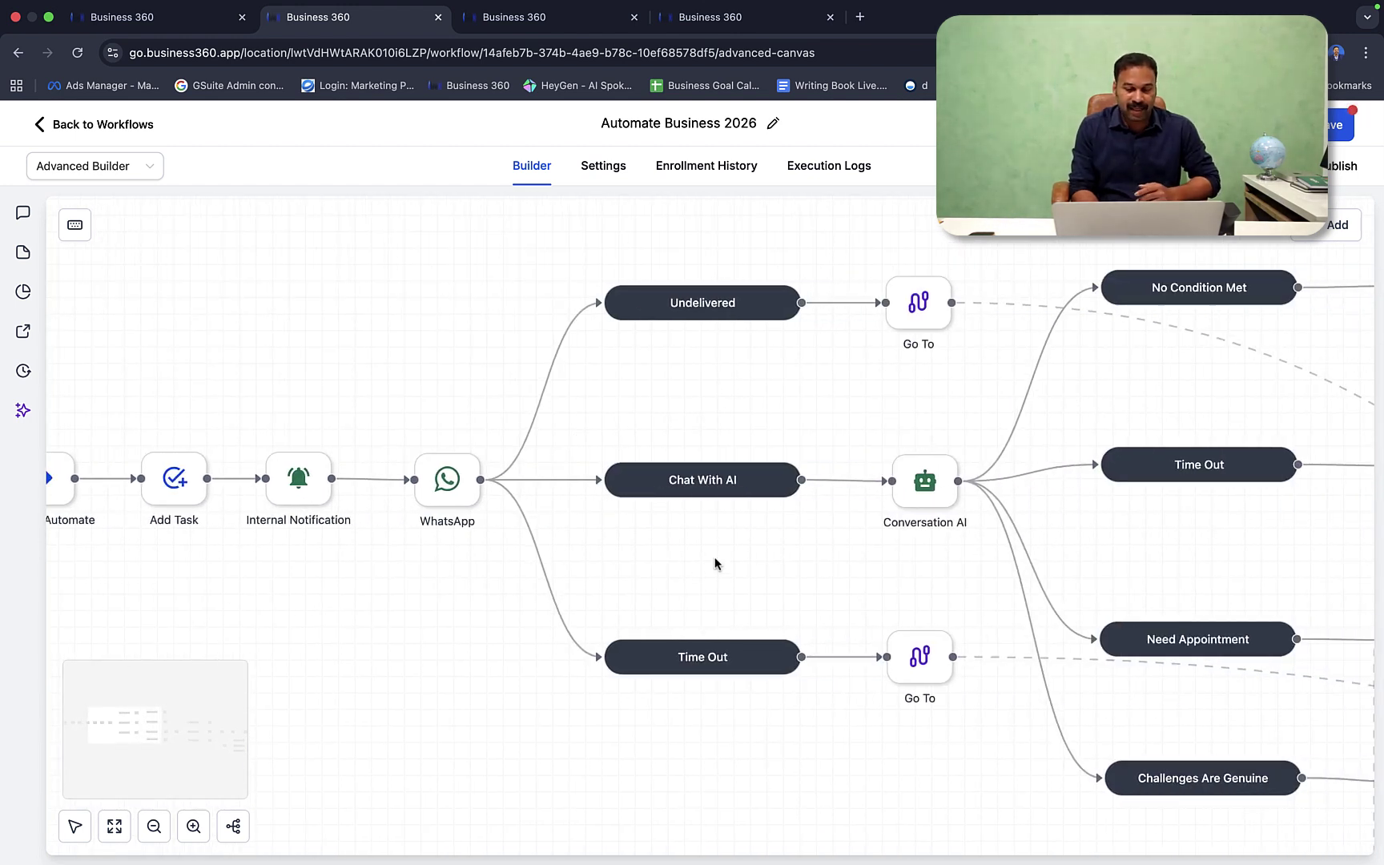
scroll(719, 563, right, 9)
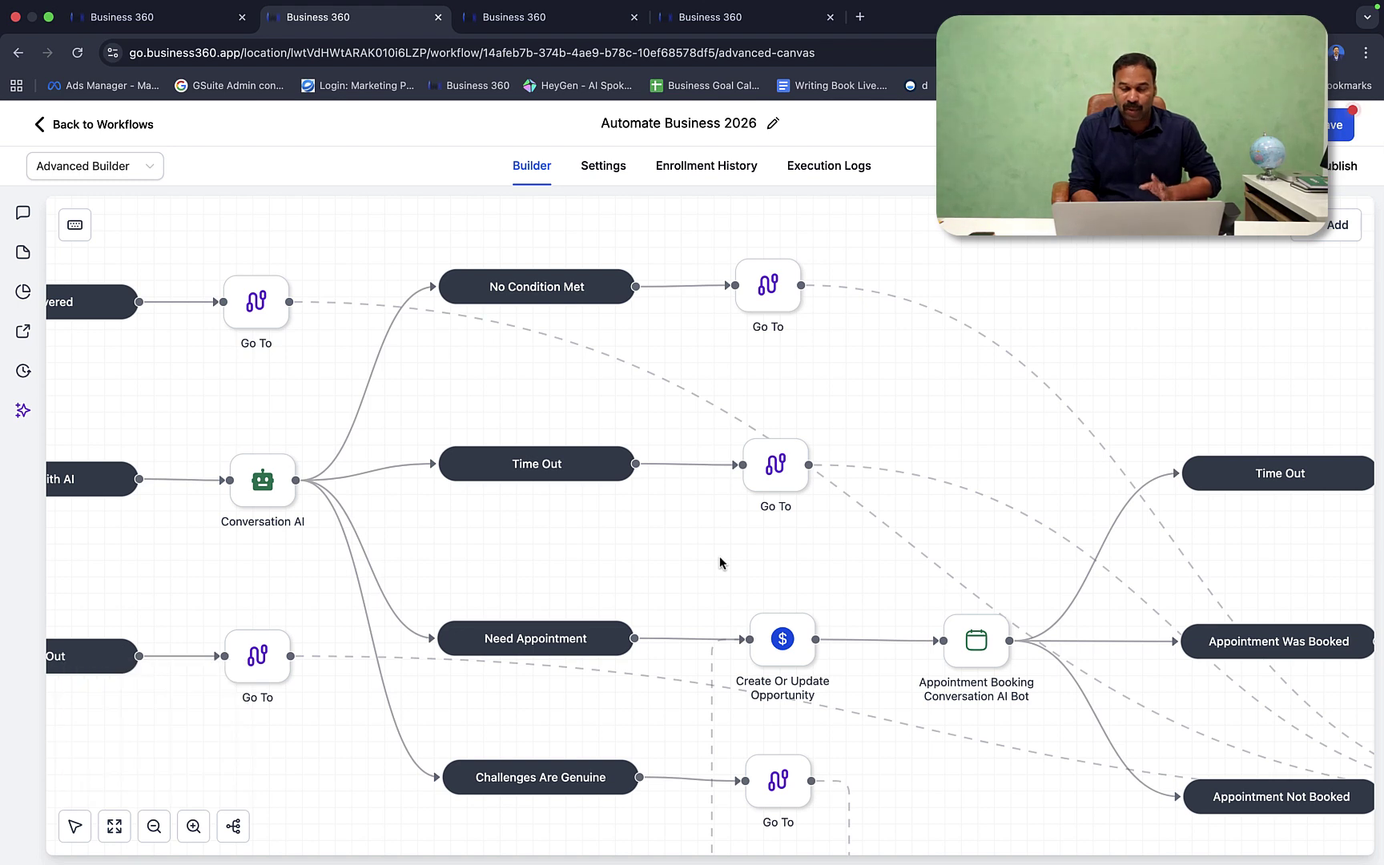
scroll(719, 563, right, 4)
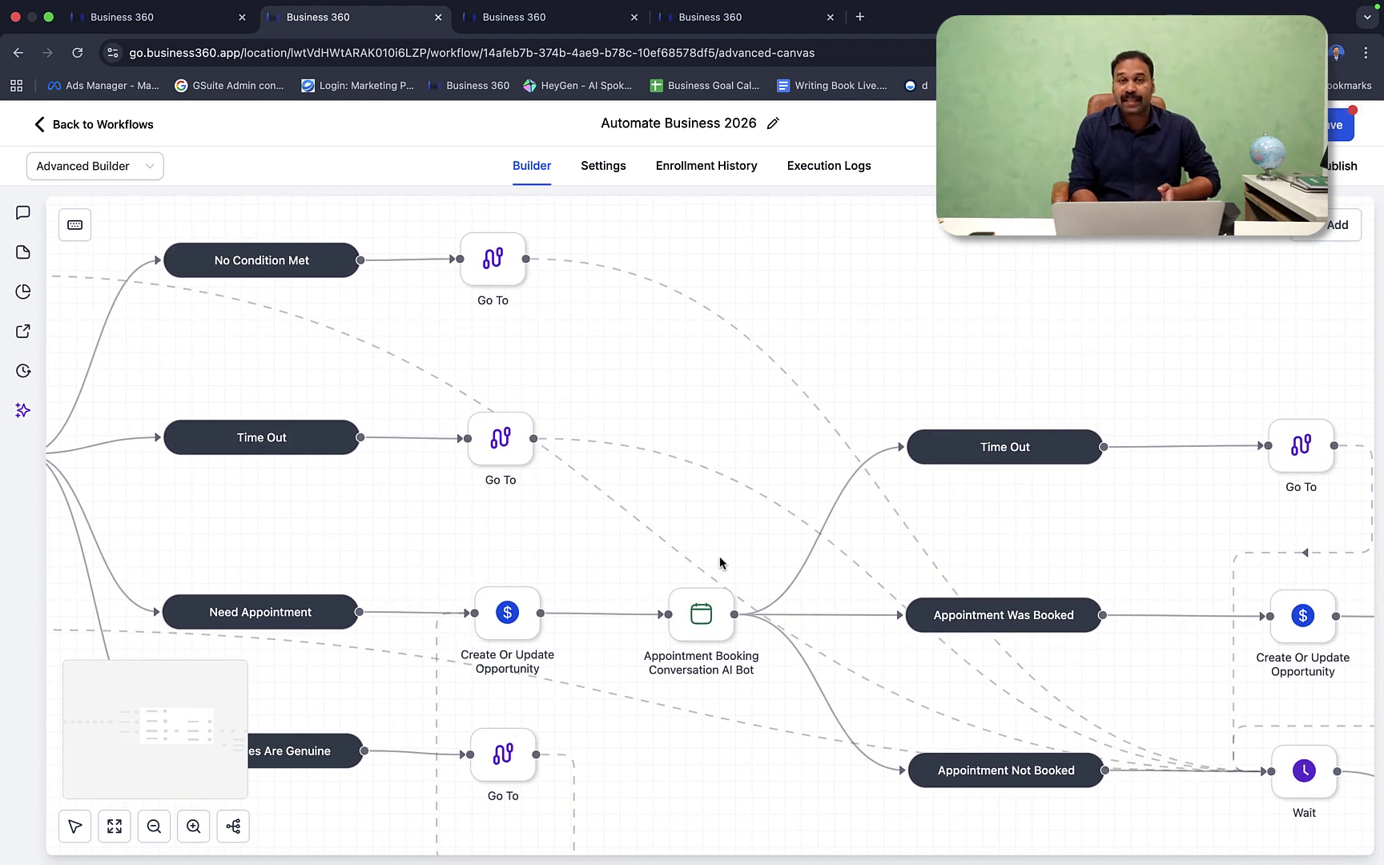
scroll(720, 562, right, 8)
scroll(720, 562, right, 2)
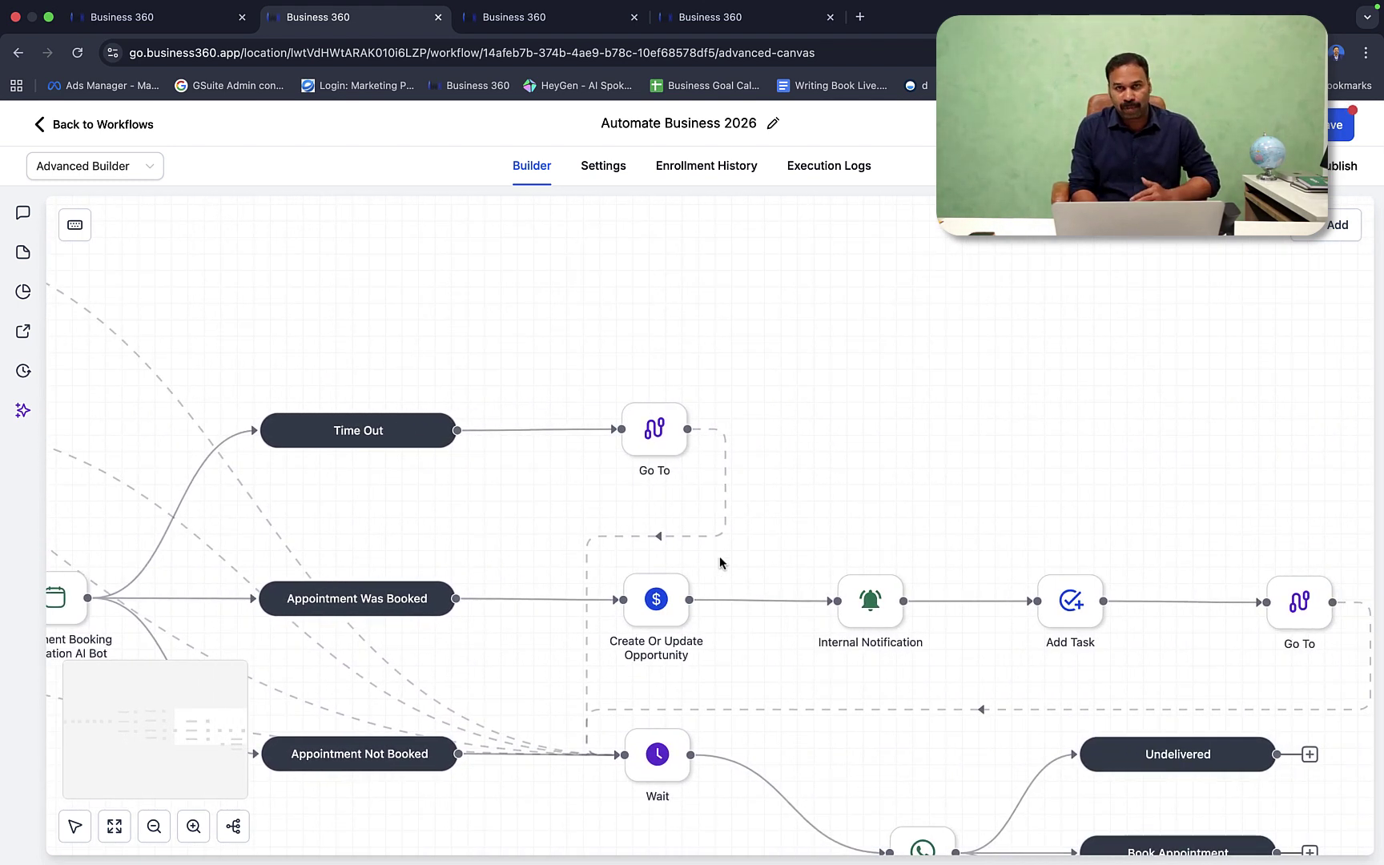
scroll(858, 498, down, 1)
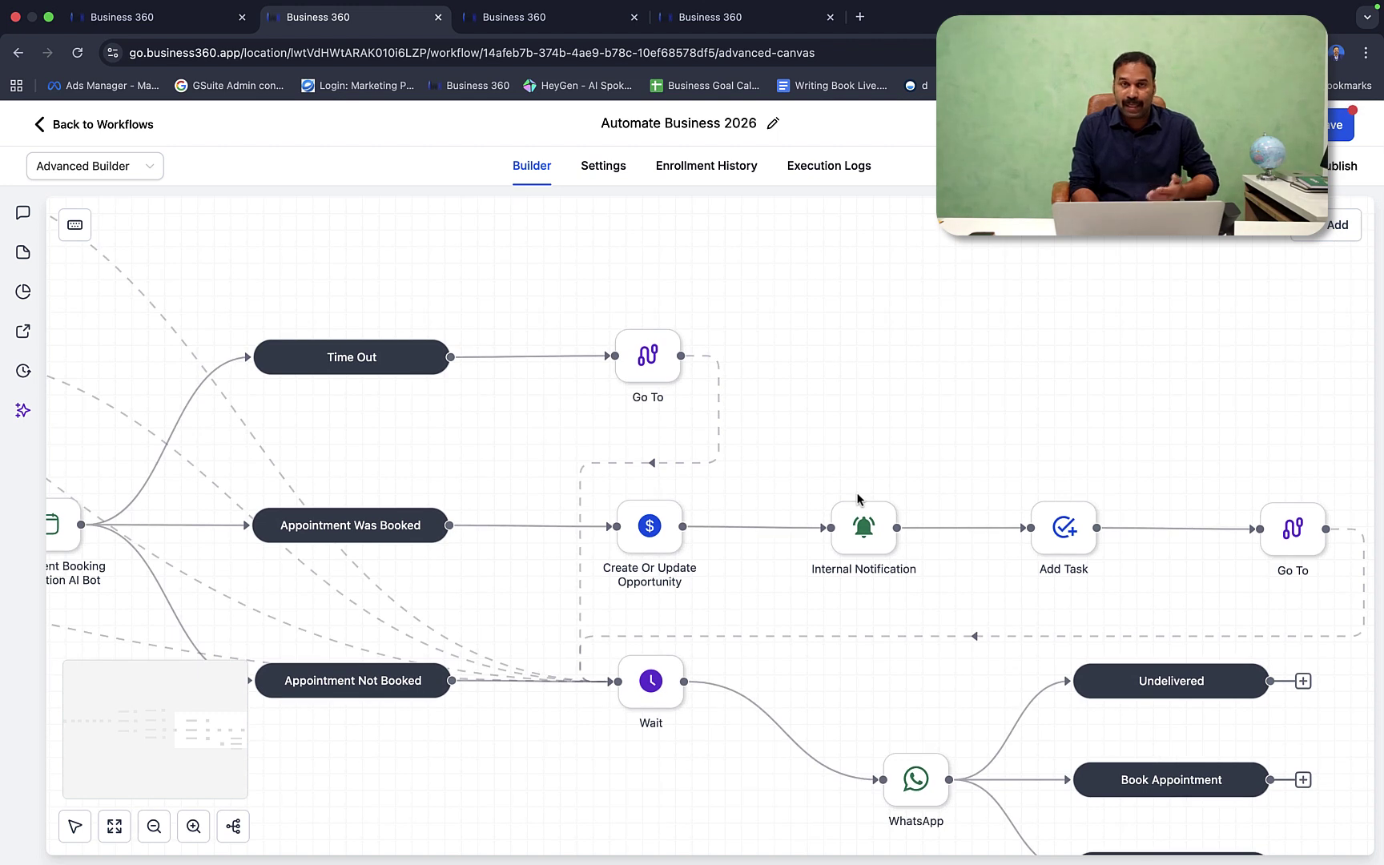
scroll(879, 426, down, 2)
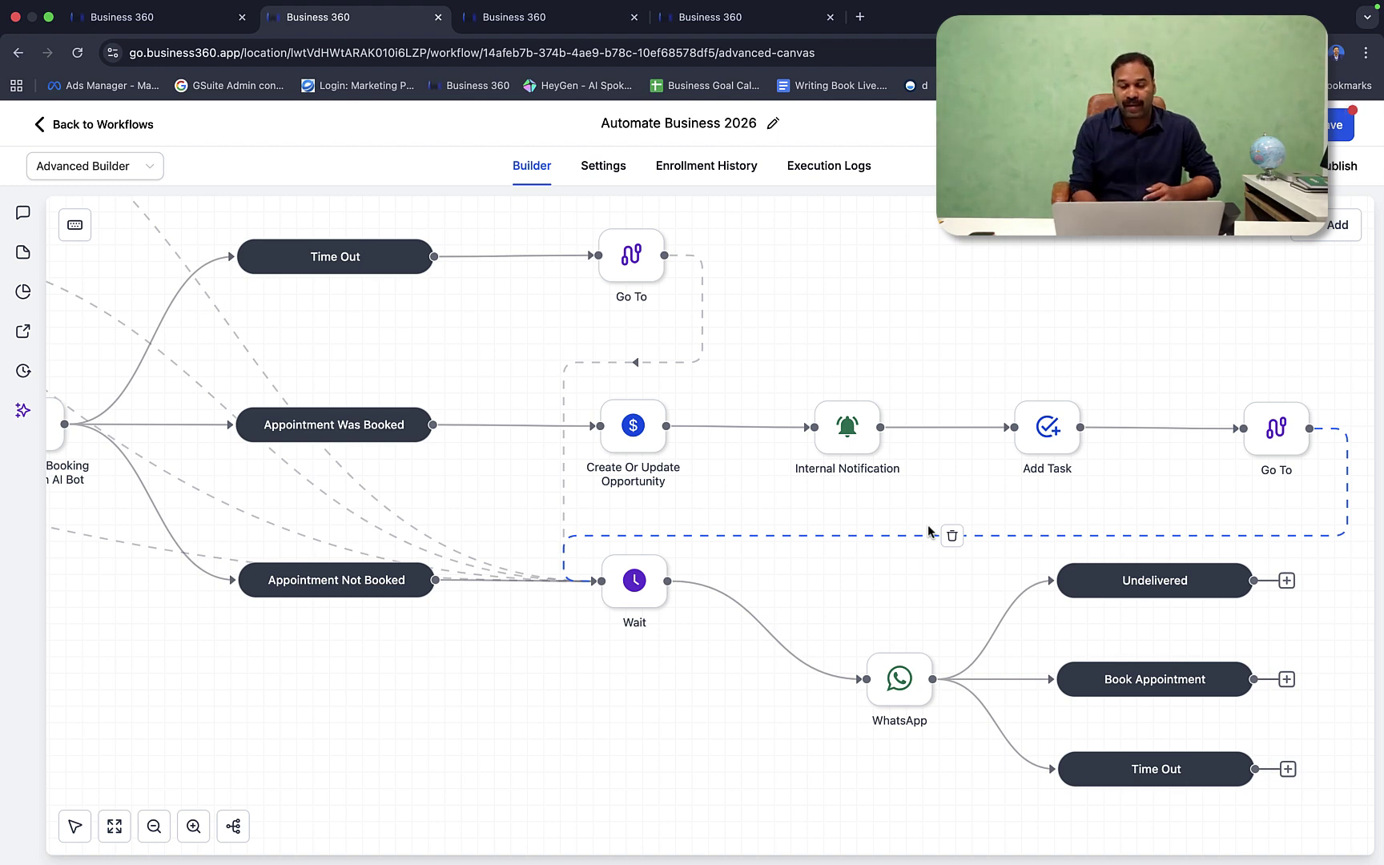
scroll(967, 495, right, 5)
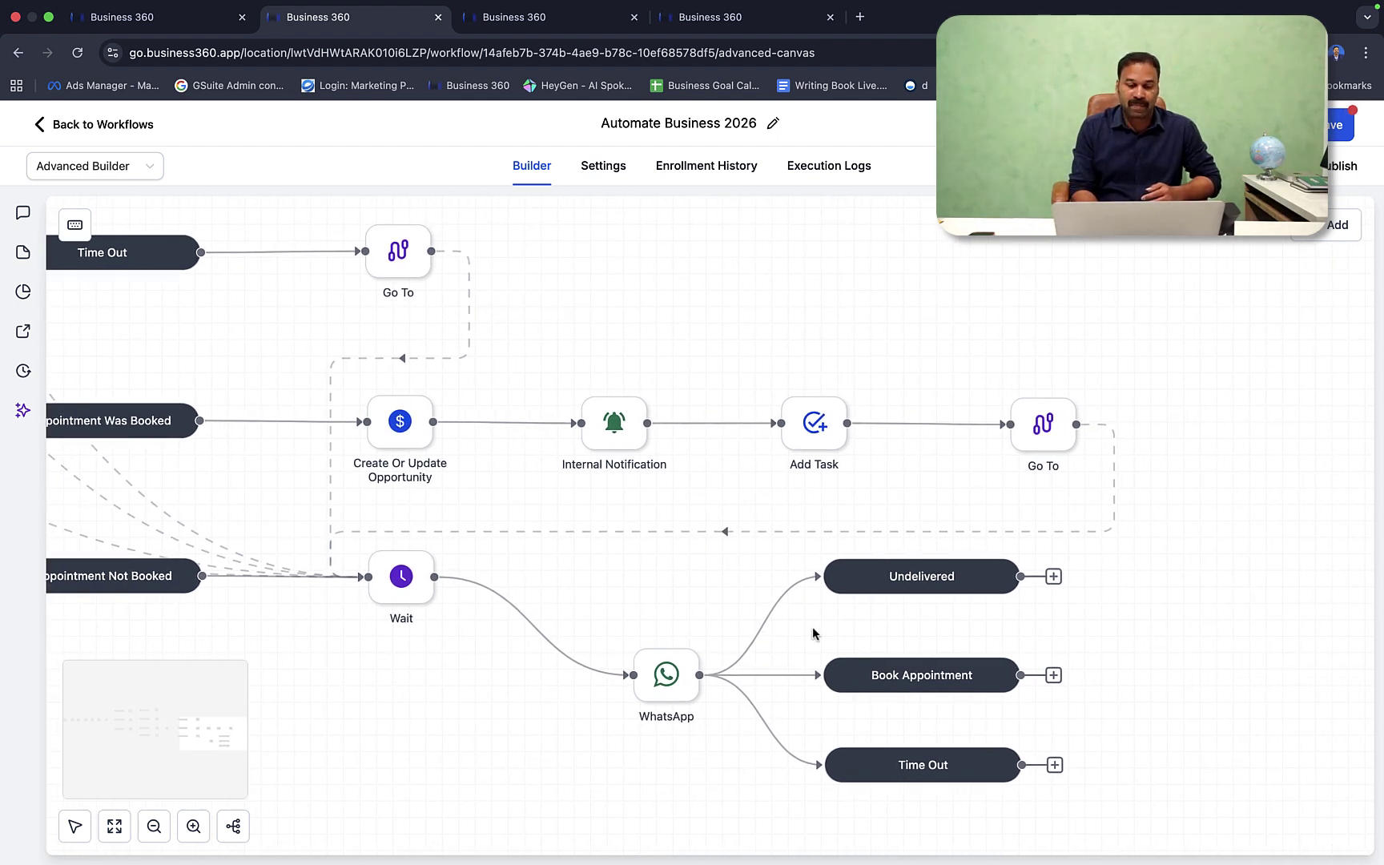